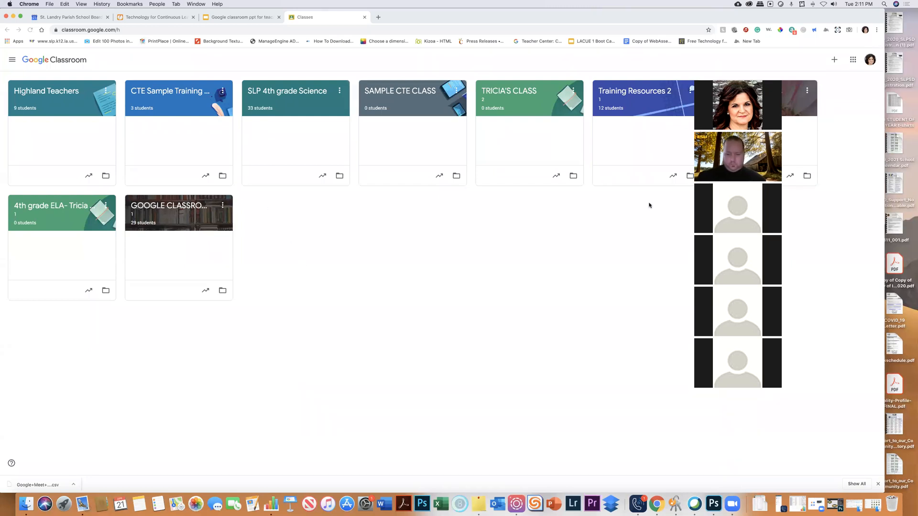
Start creating a new class named Google Classroom Training April 21 with section 1
drag(688, 18, 625, 4)
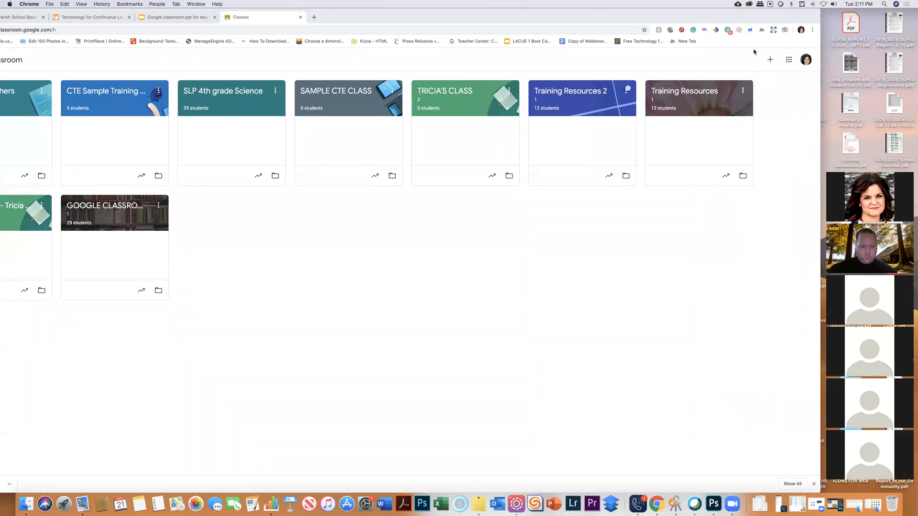
drag(695, 18, 742, 18)
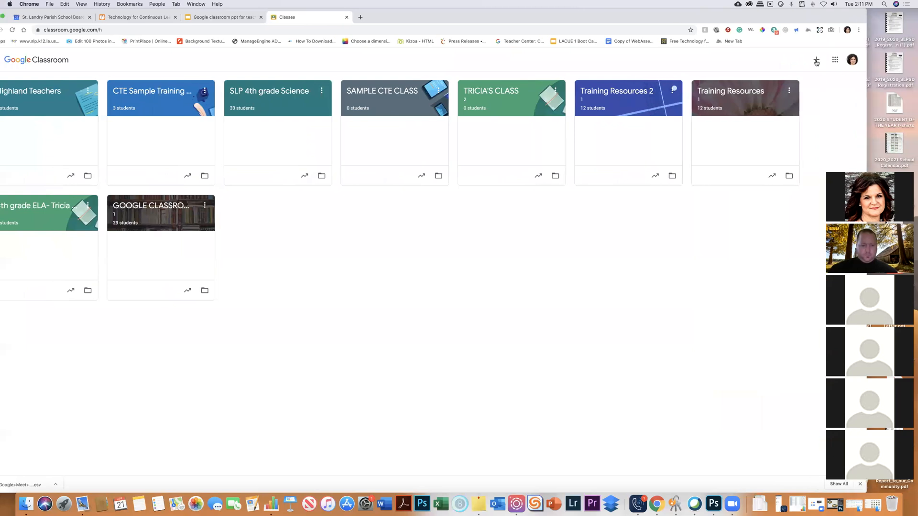
drag(789, 17, 770, 17)
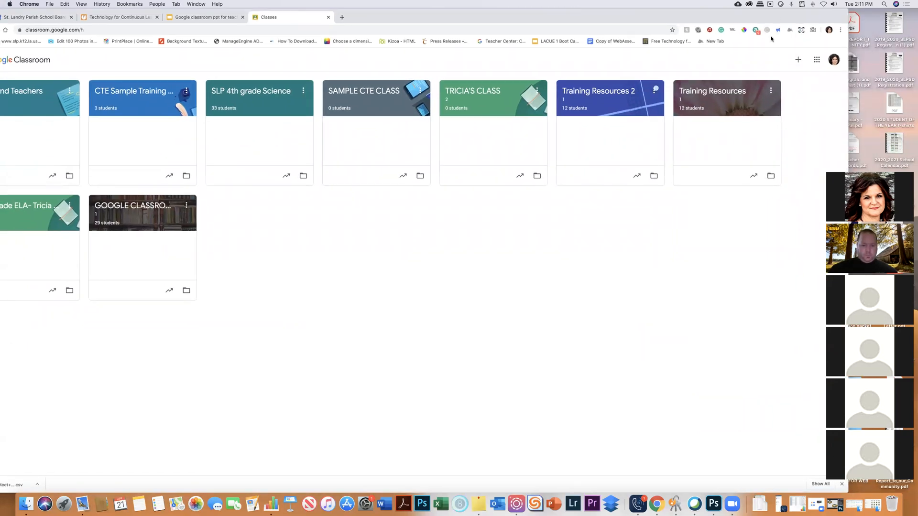
click(797, 61)
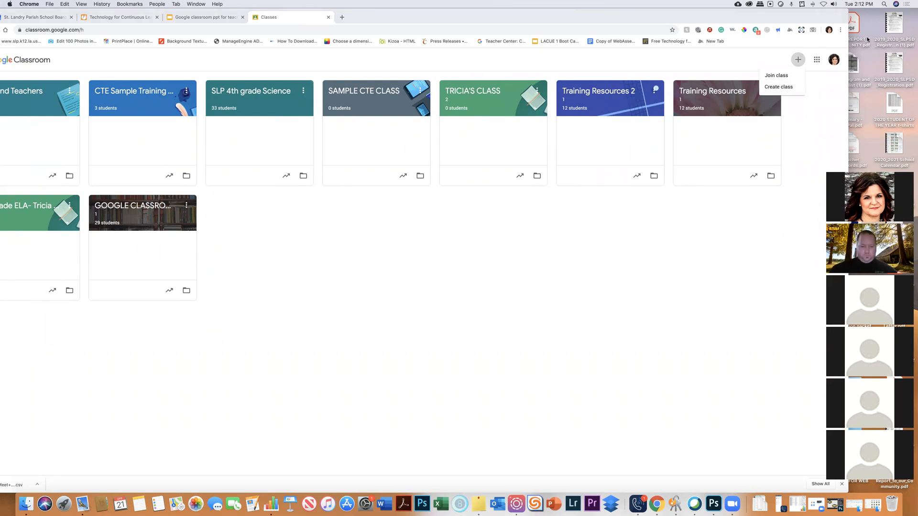
click(778, 87)
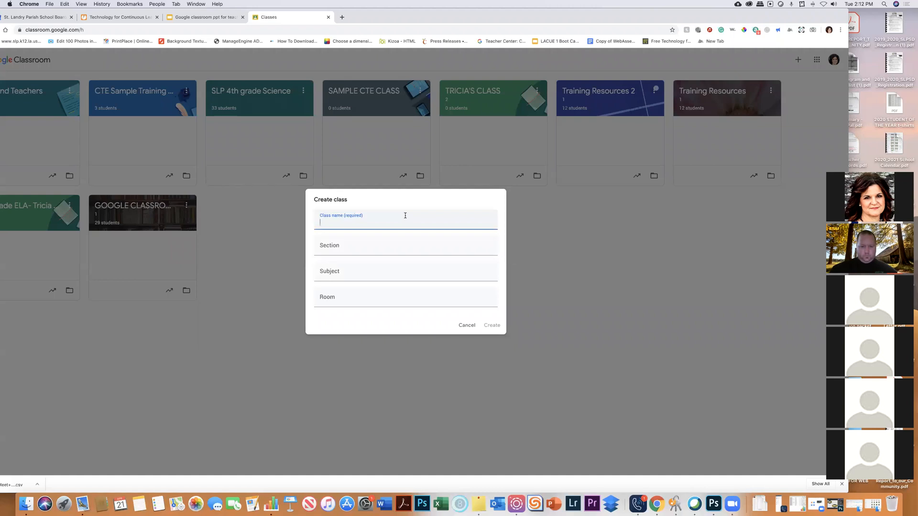
text(Google Classroom Training)
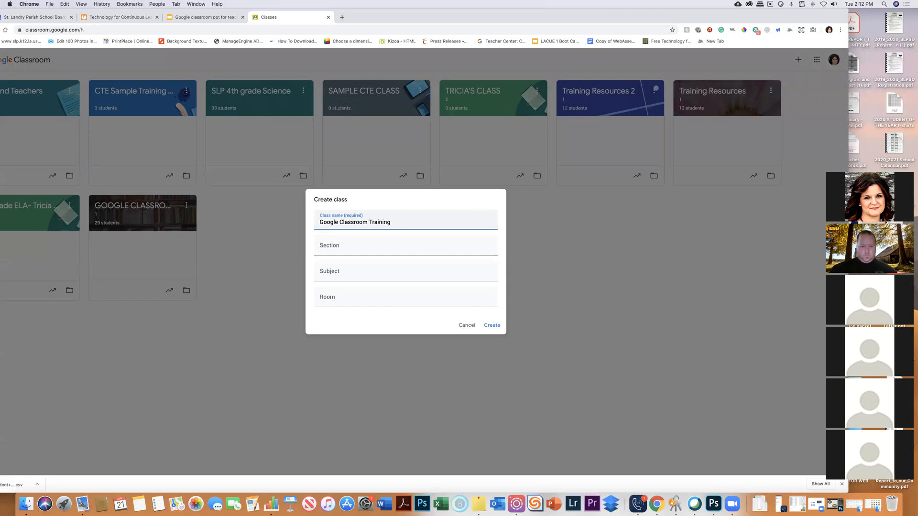
text( April 21)
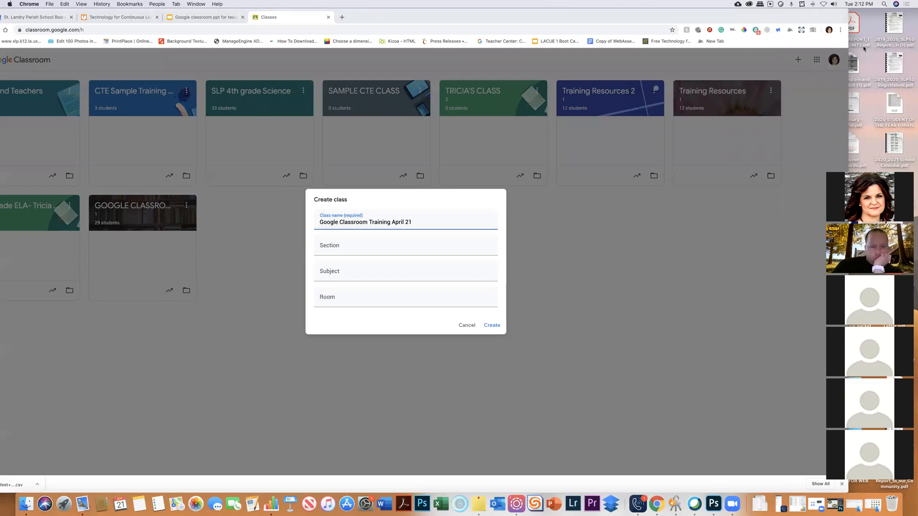
click(344, 247)
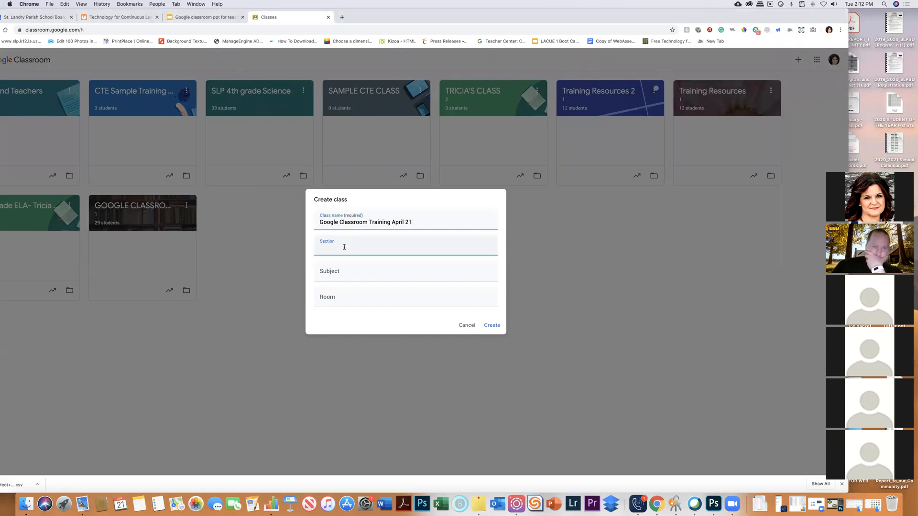
text(1)
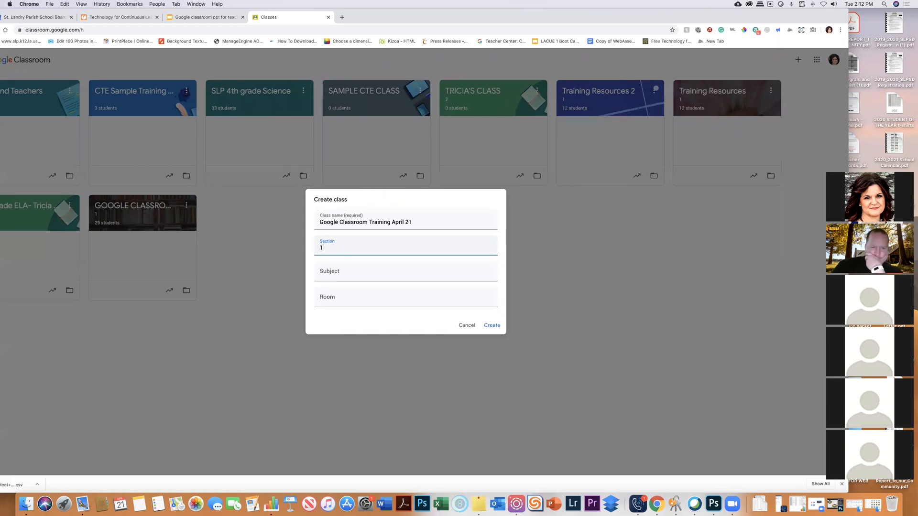
Set the new class's subject to Math and create the class
click(351, 269)
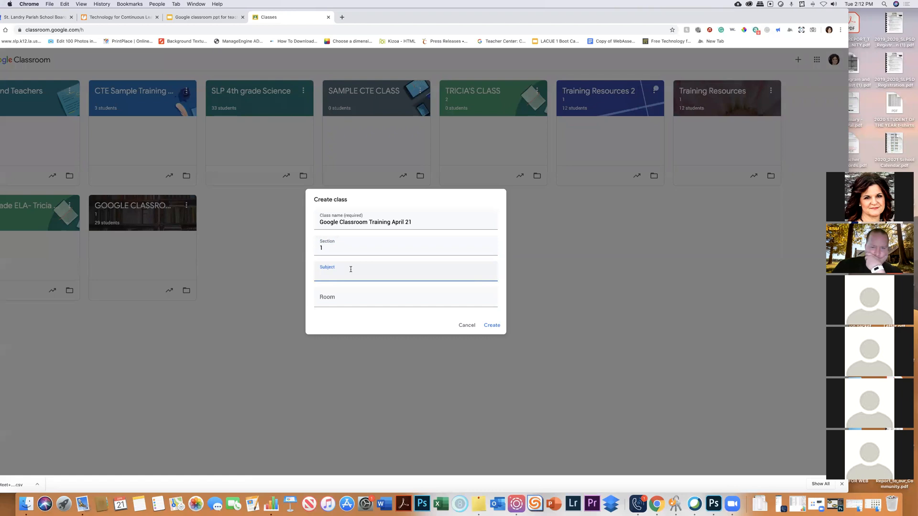
text(M)
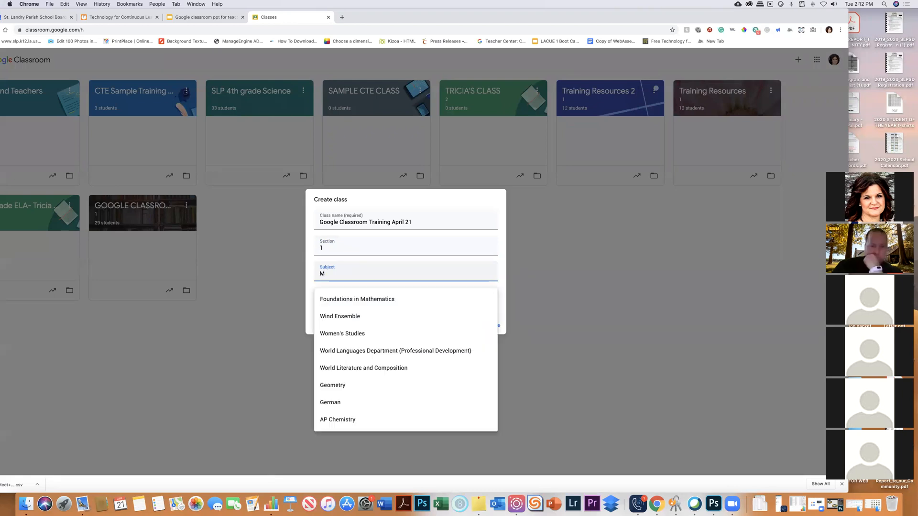
text(ath)
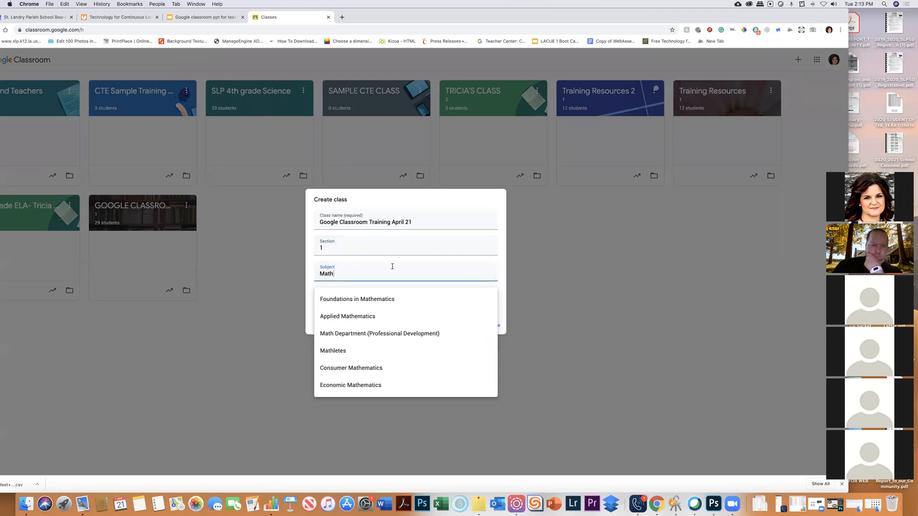
click(500, 278)
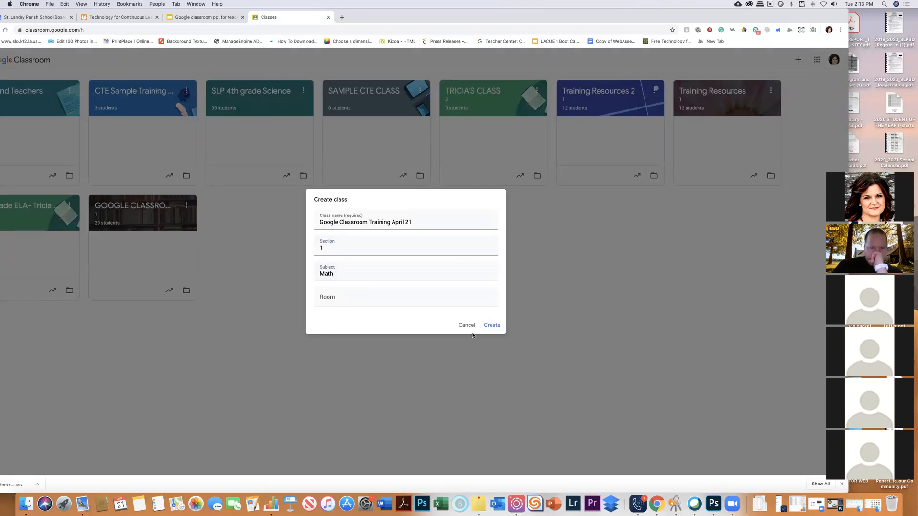
click(495, 329)
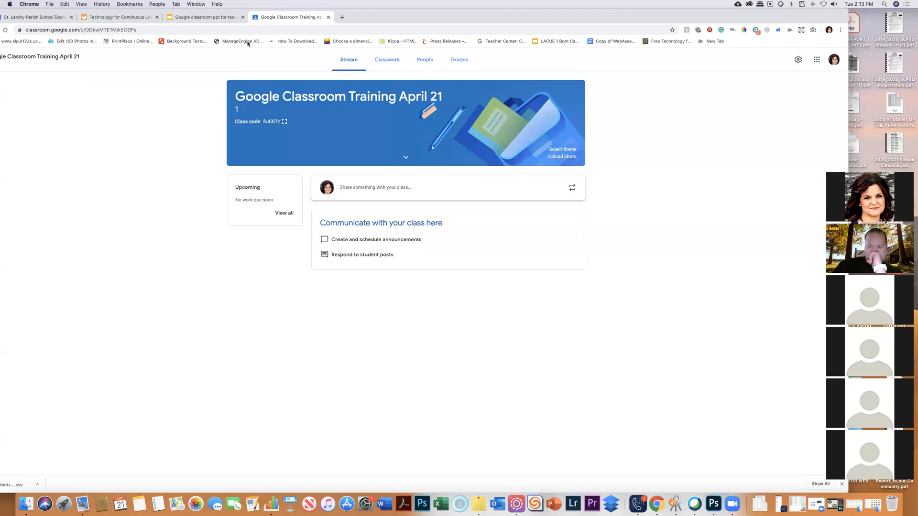
Expand the class banner to view the subject details, collapse it and expand it again
drag(245, 10, 268, 6)
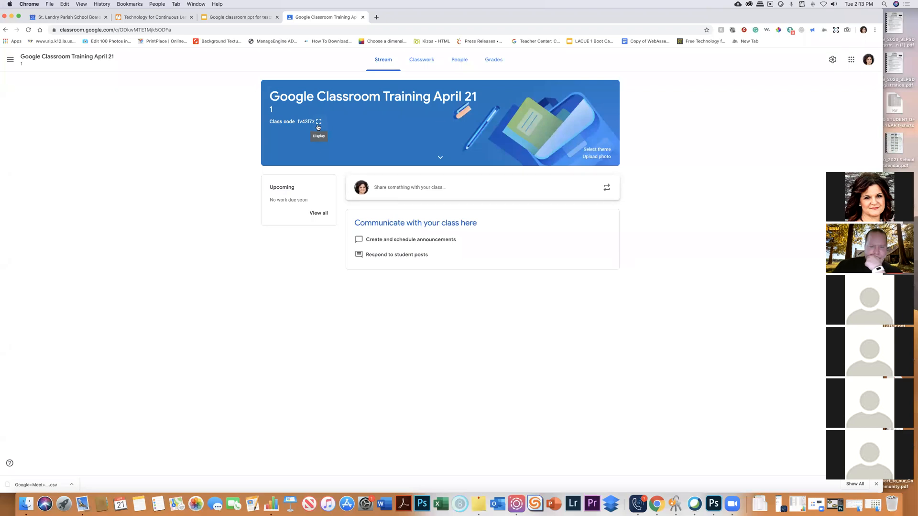
click(440, 158)
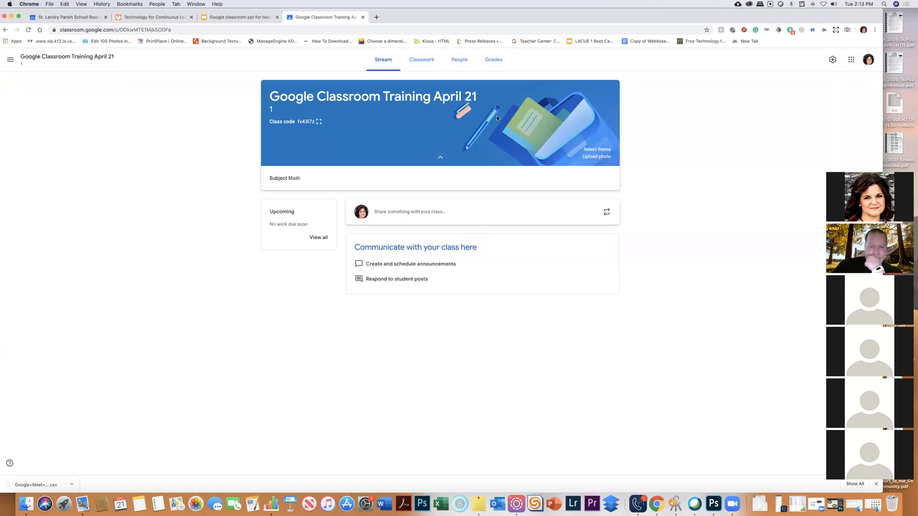
click(441, 162)
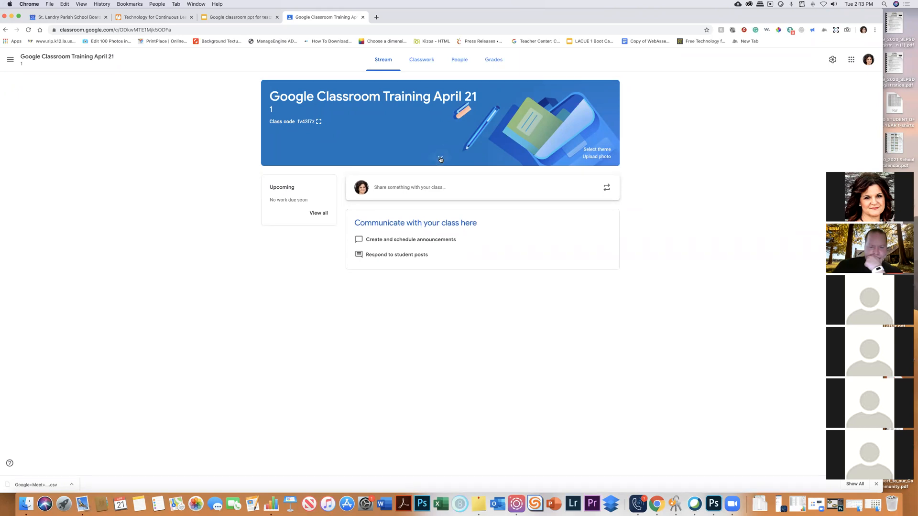
click(441, 161)
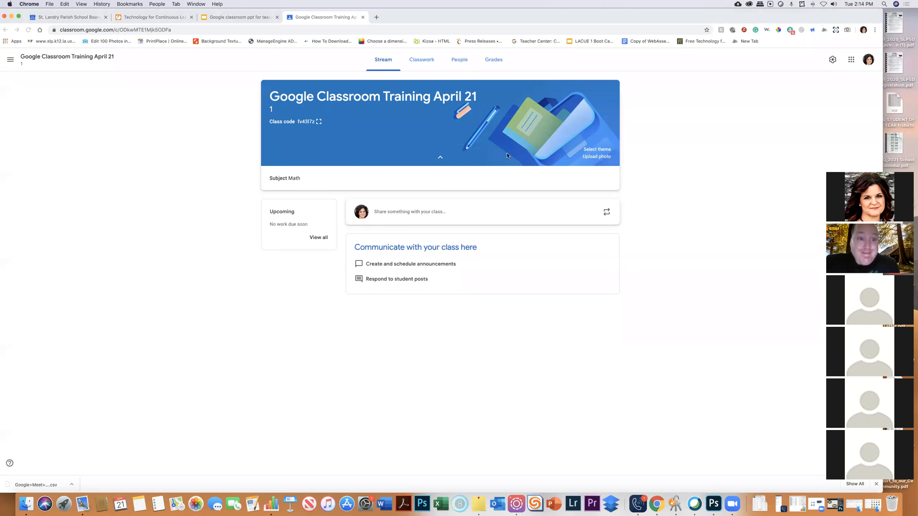
Switch to the Google classroom ppt presentation in Google Slides and show slide 6, How to Create Your Own Class
click(236, 18)
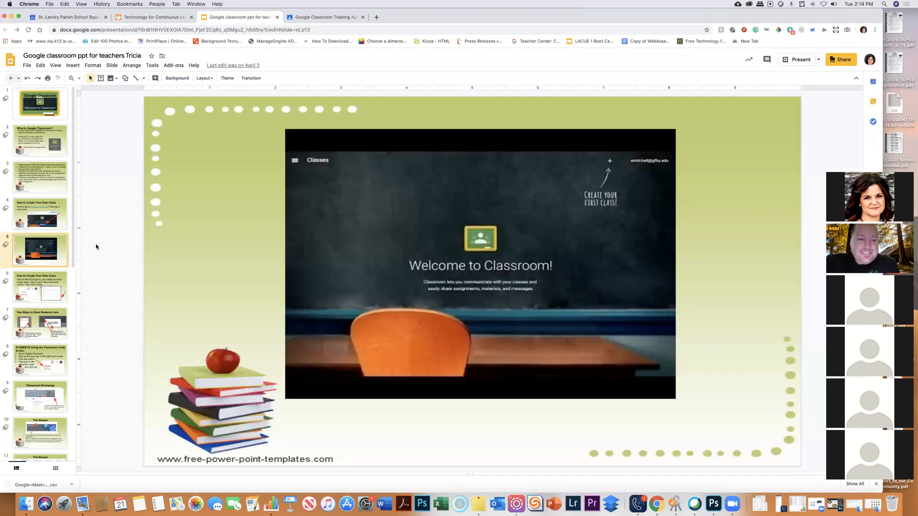
click(29, 289)
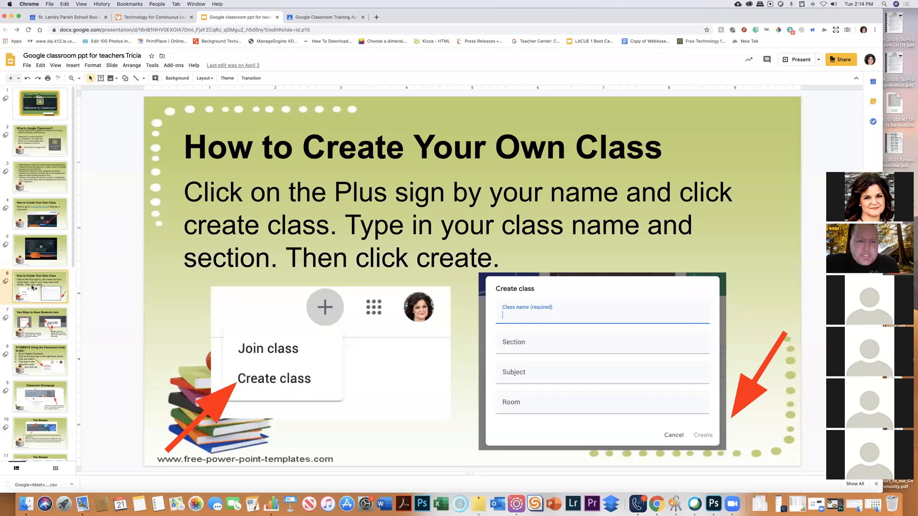
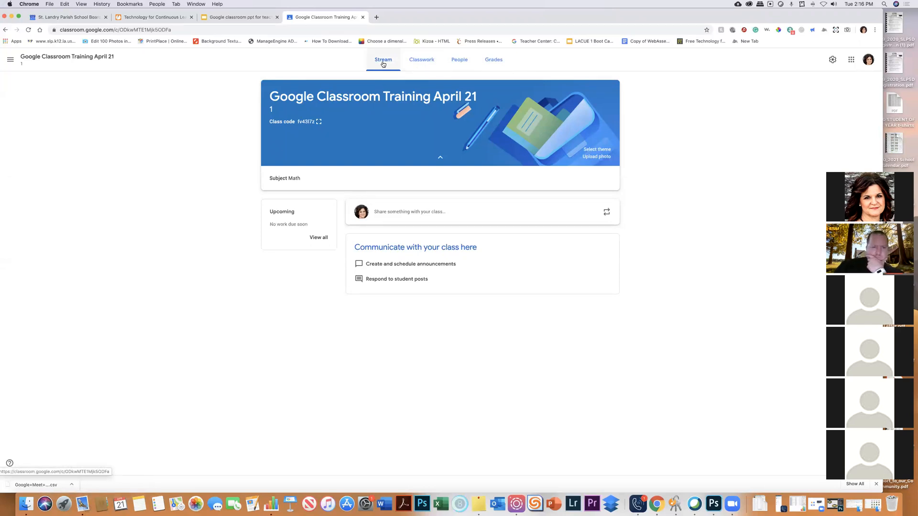
View the new class's People and Grades pages in Google Classroom and return to its Stream
click(430, 63)
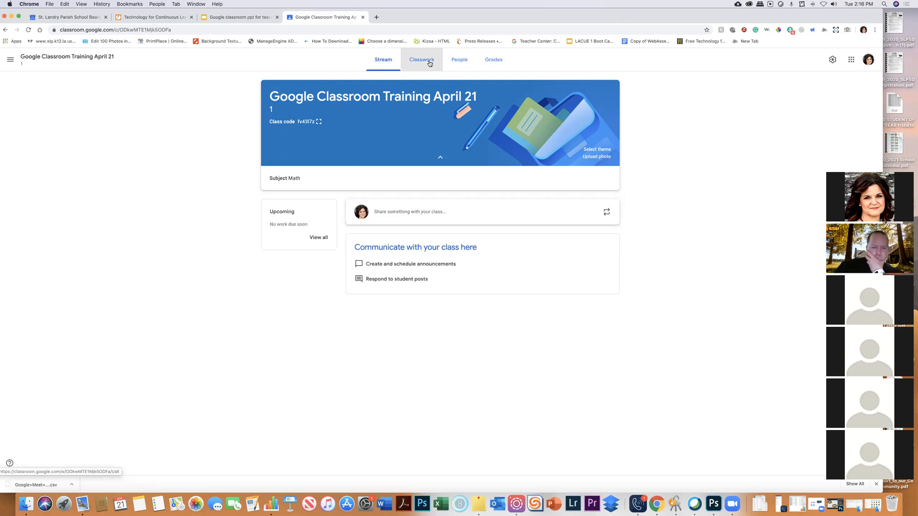
click(454, 63)
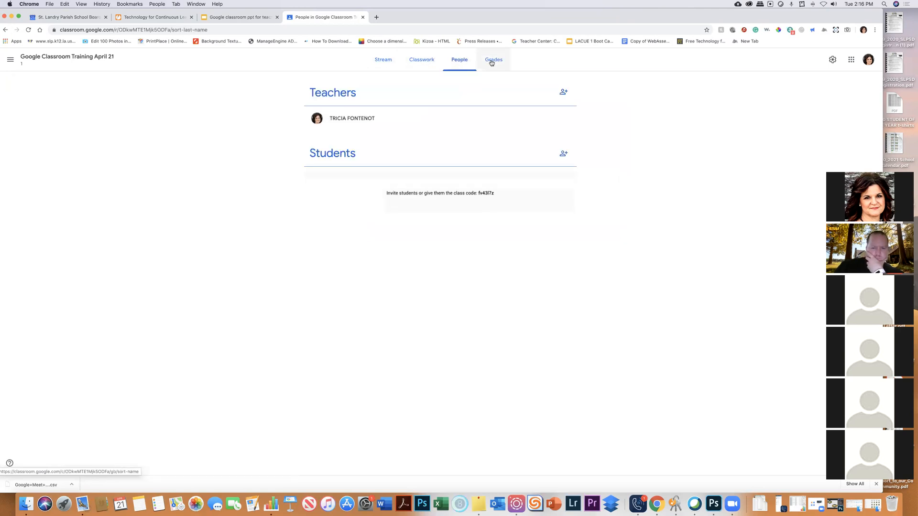
click(491, 63)
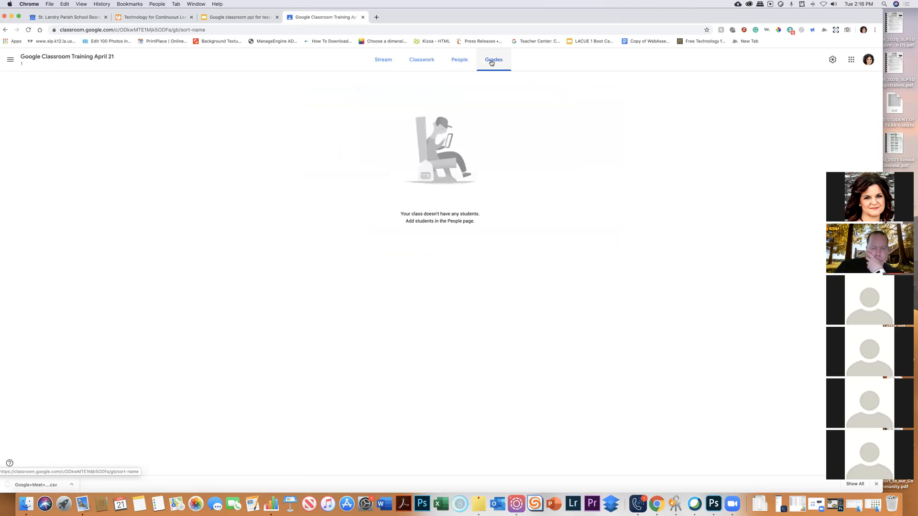
click(386, 64)
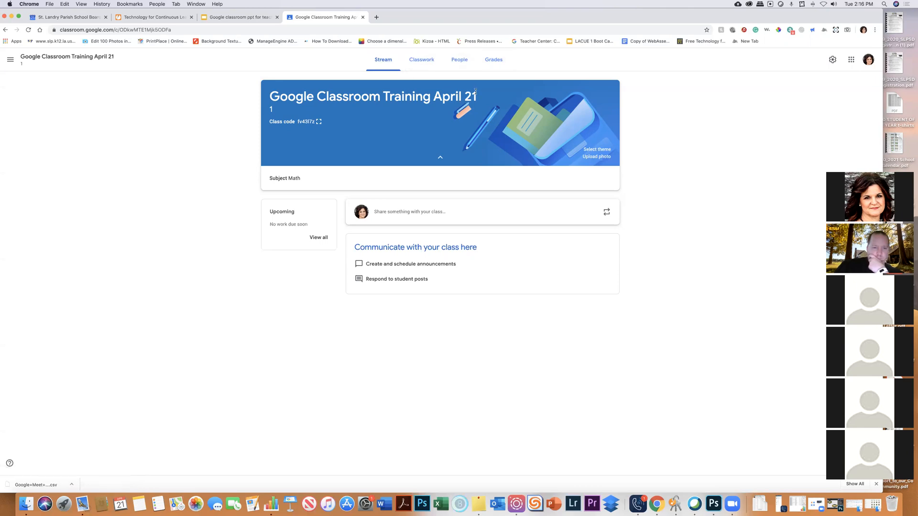
Display the class code enlarged from the class banner and close it again
click(318, 123)
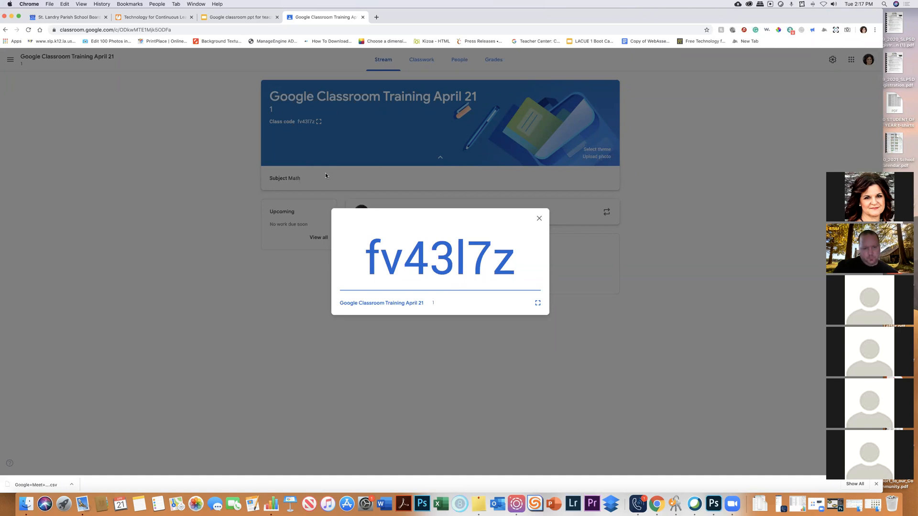
click(623, 159)
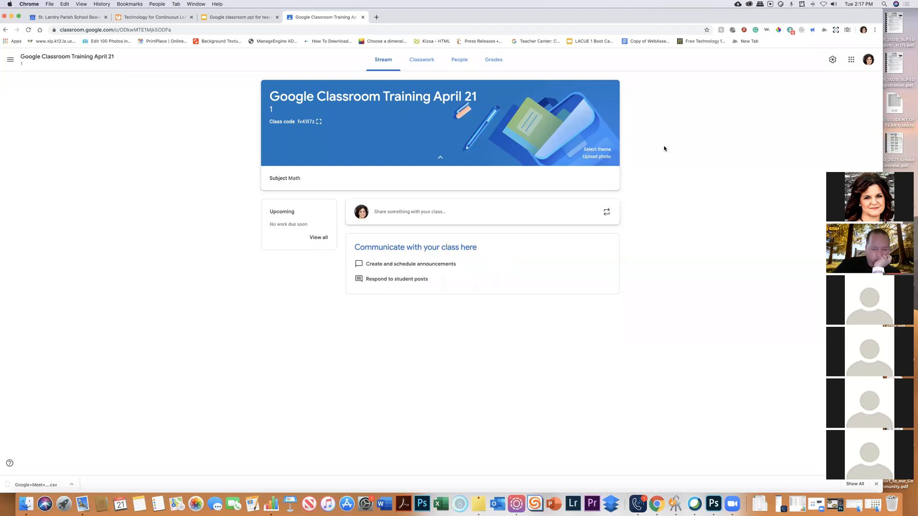
Open the student invitation form on the class's People page
click(459, 62)
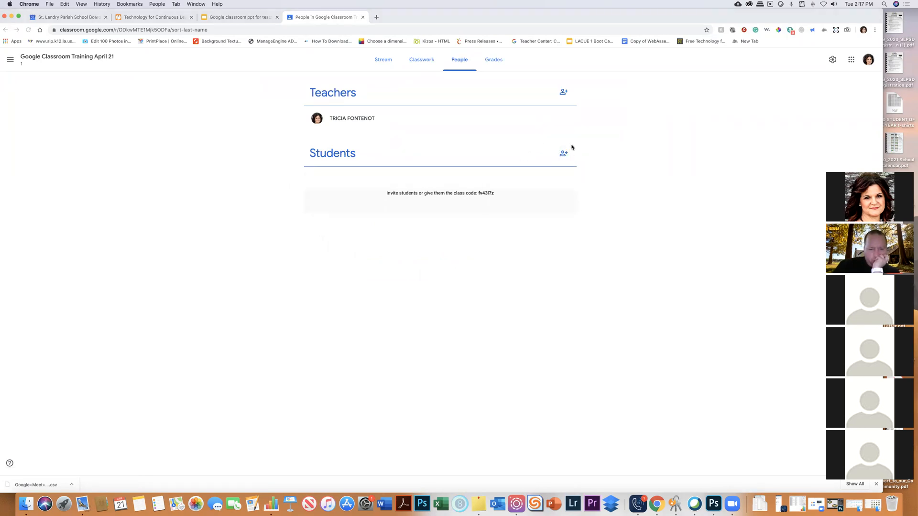
click(564, 155)
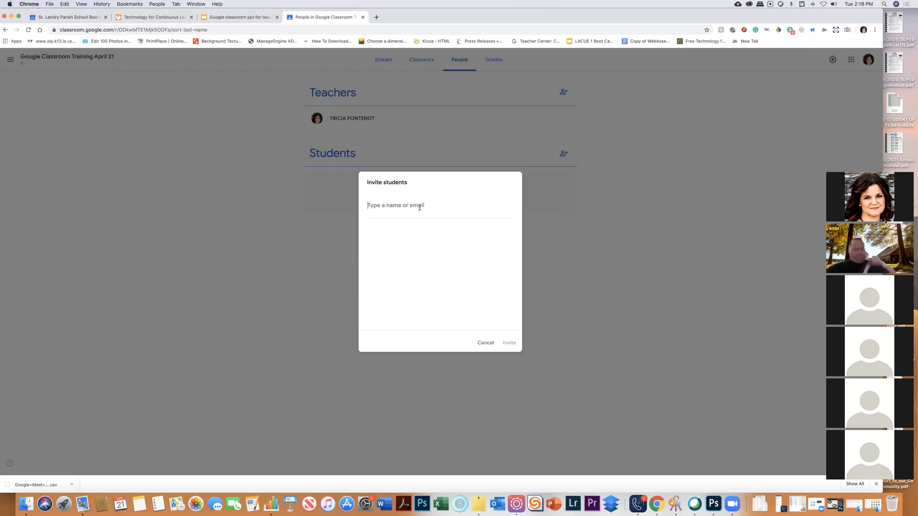
text(jas)
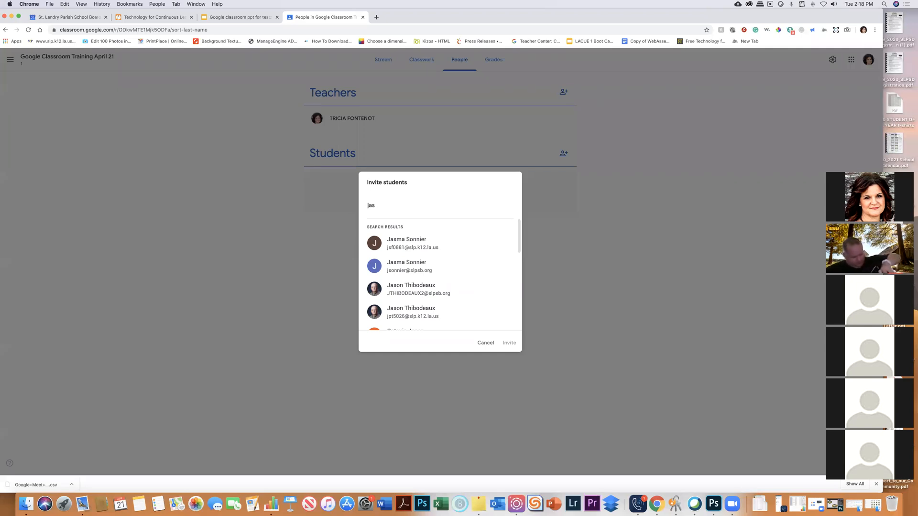
key(BackSpace)
key(BackSpace)
key(BackSpace)
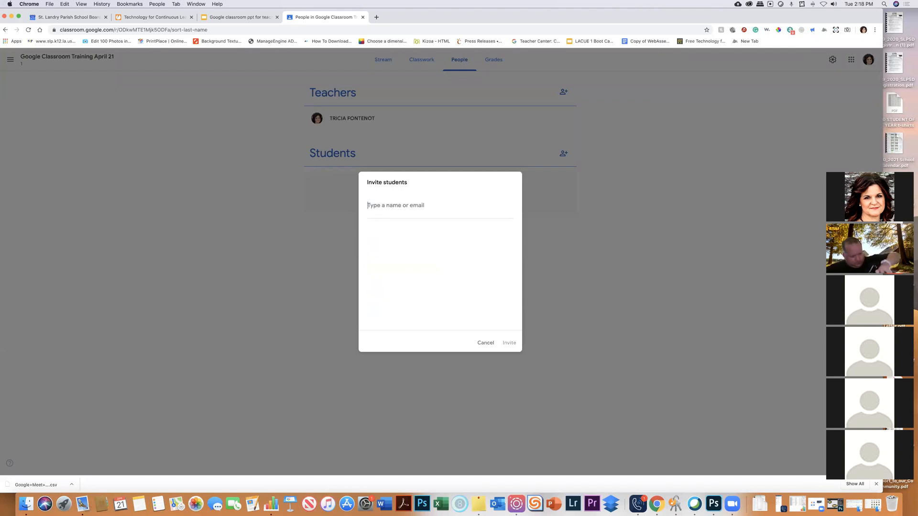
Find the first two students by name and add them to the invitation list
text(kaitlin f)
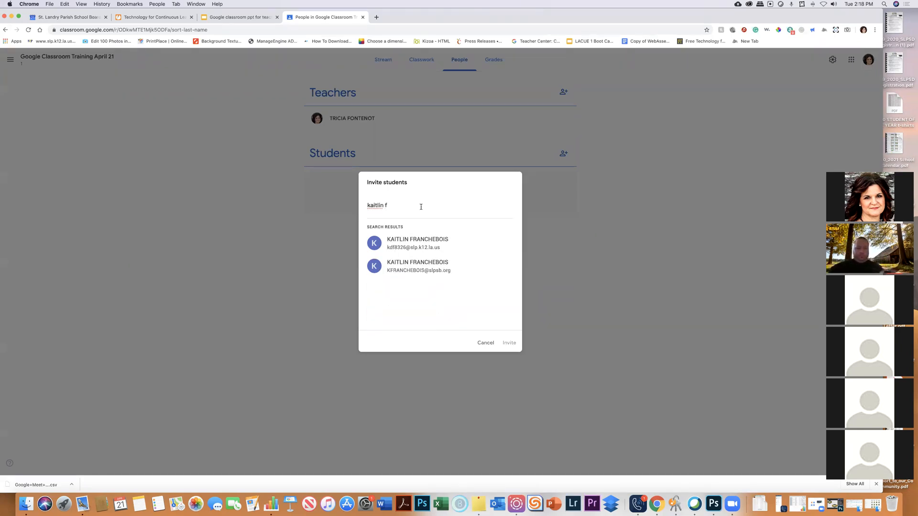
click(432, 238)
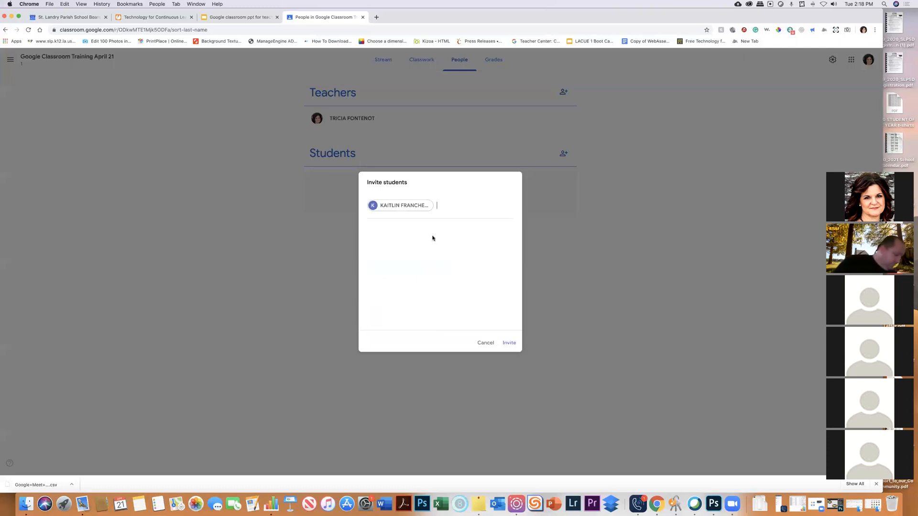
click(463, 207)
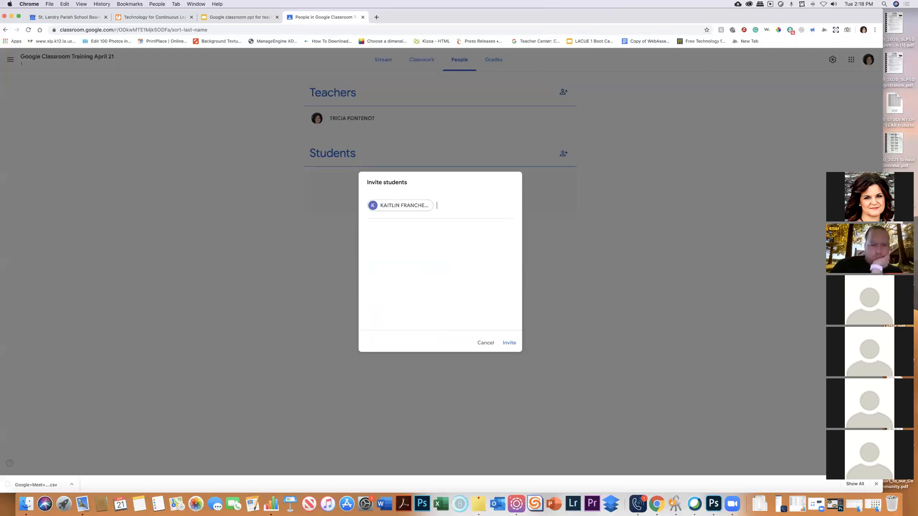
text(davily)
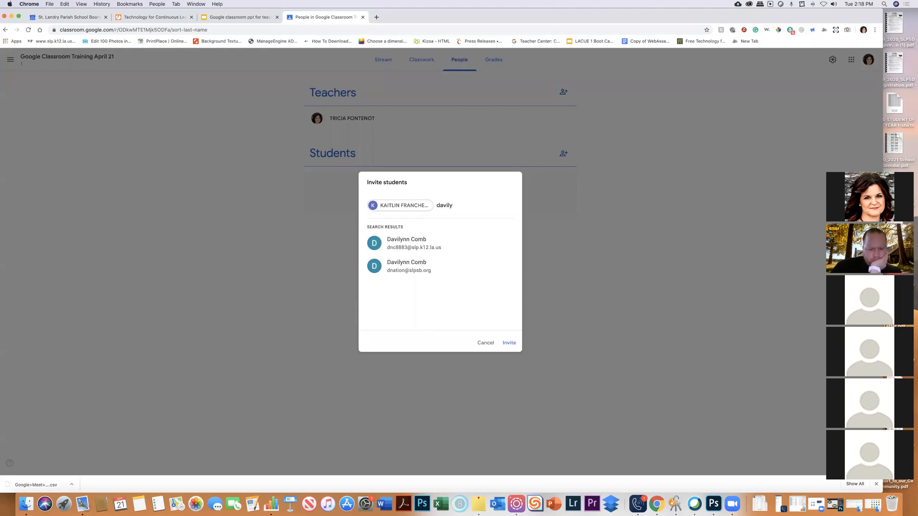
click(432, 239)
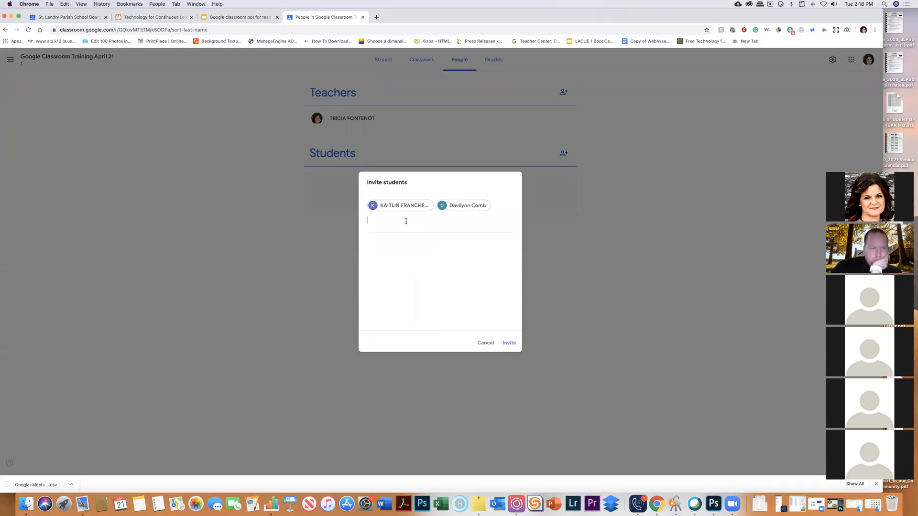
text(c)
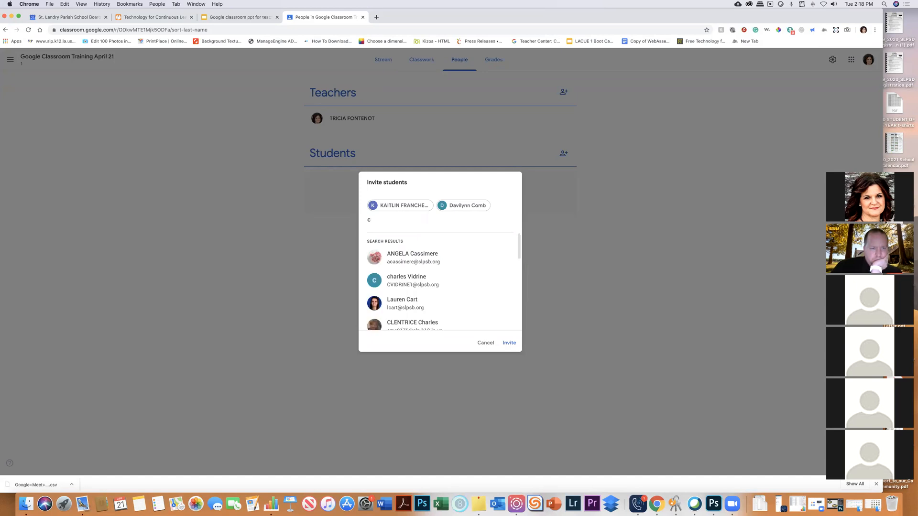
text(histii)
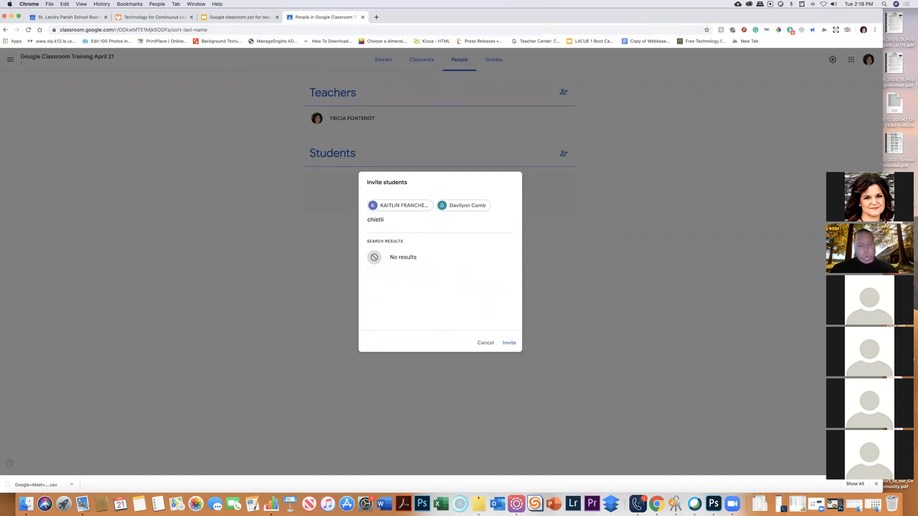
key(BackSpace)
text(ne)
key(BackSpace)
key(BackSpace)
key(BackSpace)
key(BackSpace)
key(BackSpace)
key(BackSpace)
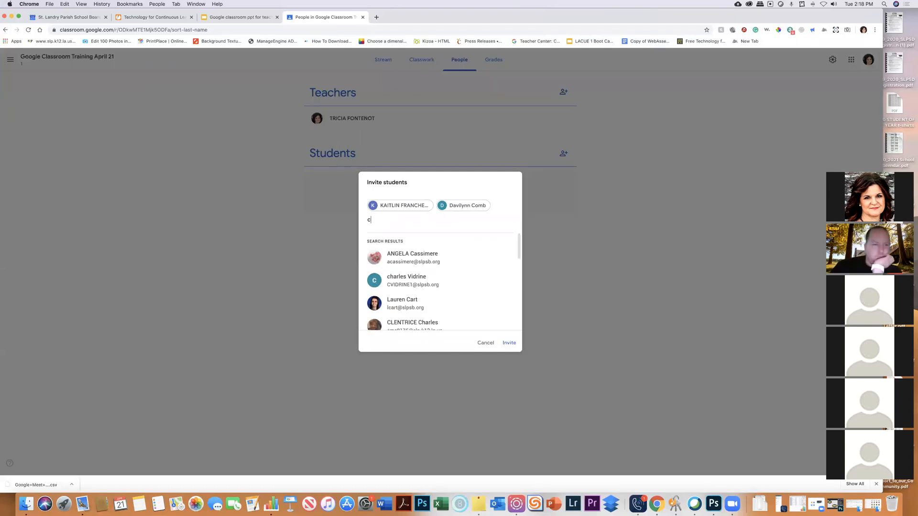
Find a third student by first initial and surname, add them to the list and send the invitations
text(ric)
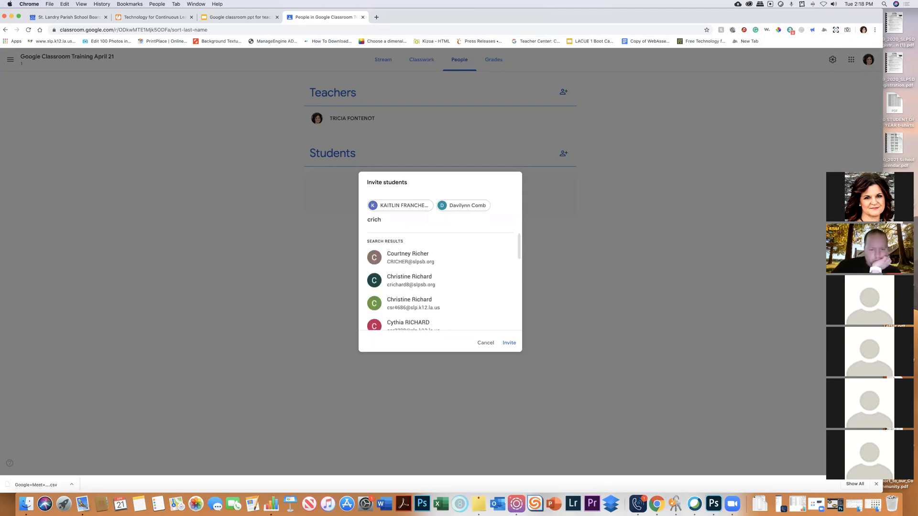
text(h)
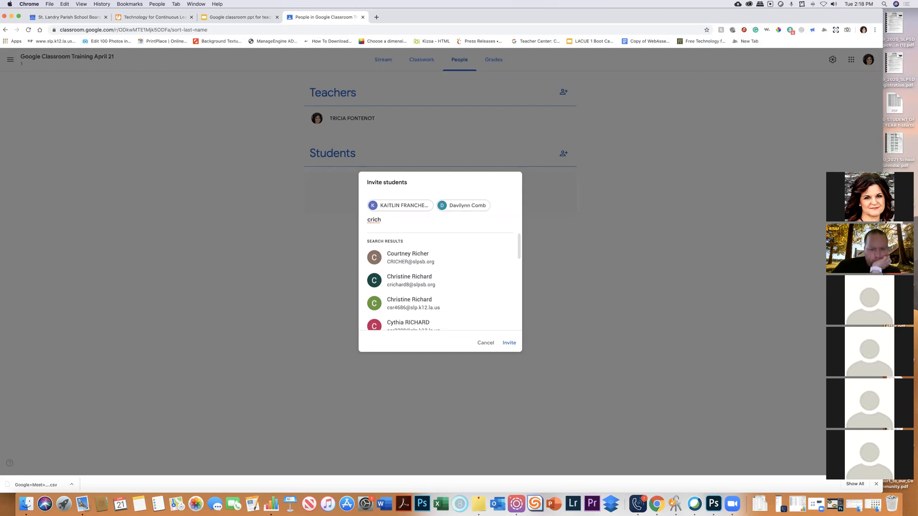
text(a)
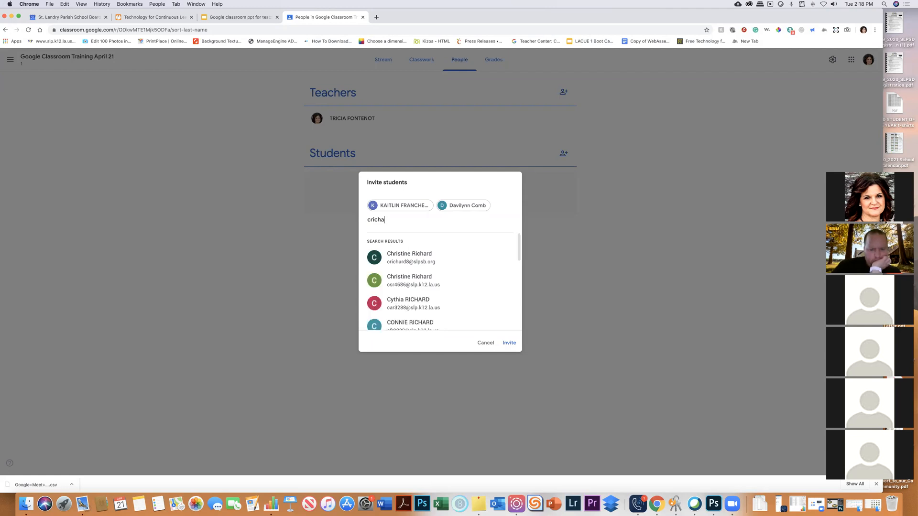
click(414, 263)
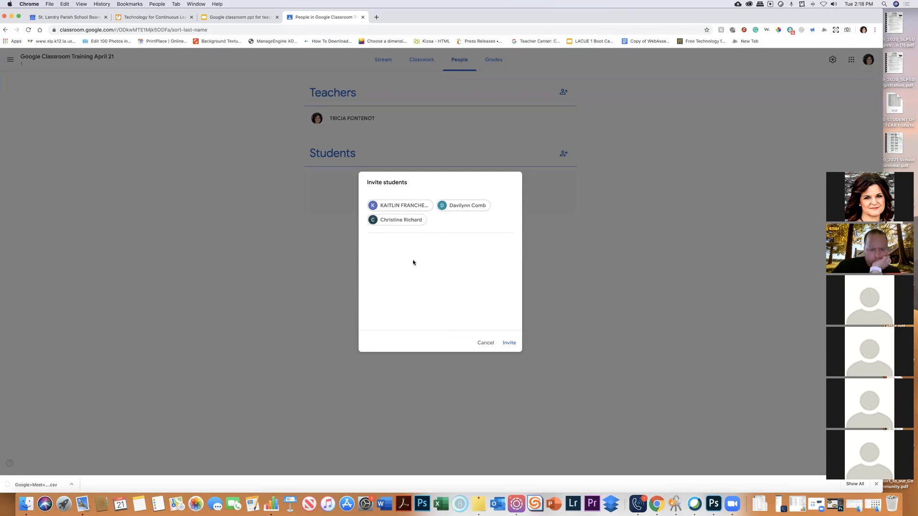
click(509, 343)
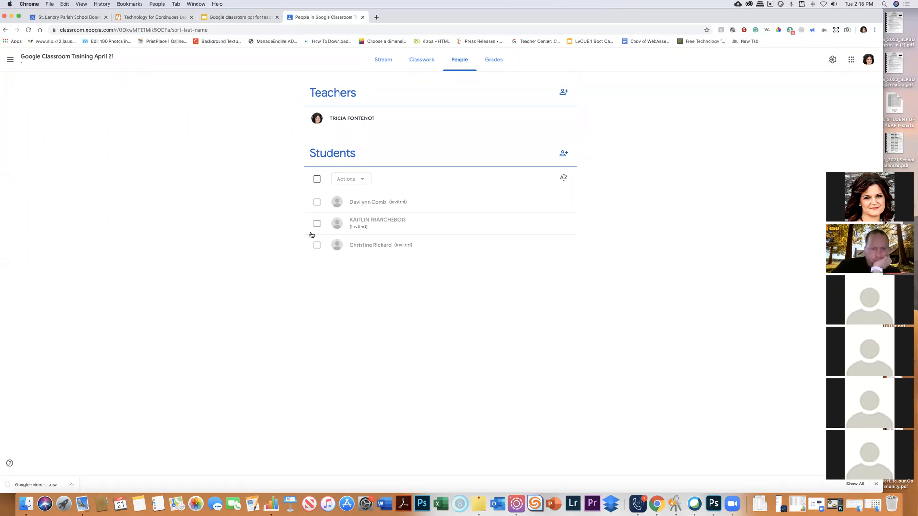
Review both ways of adding students: the invitation form on People and the enlarged class code on the Stream, closing each again
click(564, 154)
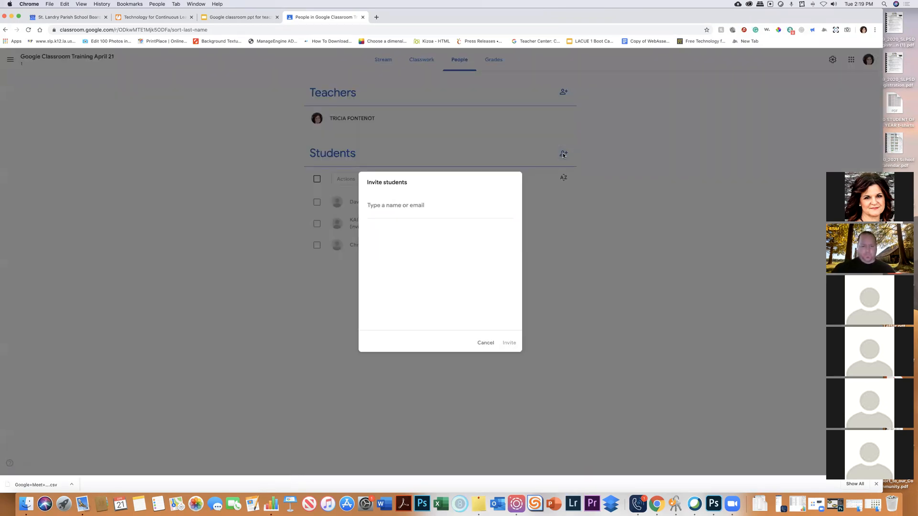
click(484, 343)
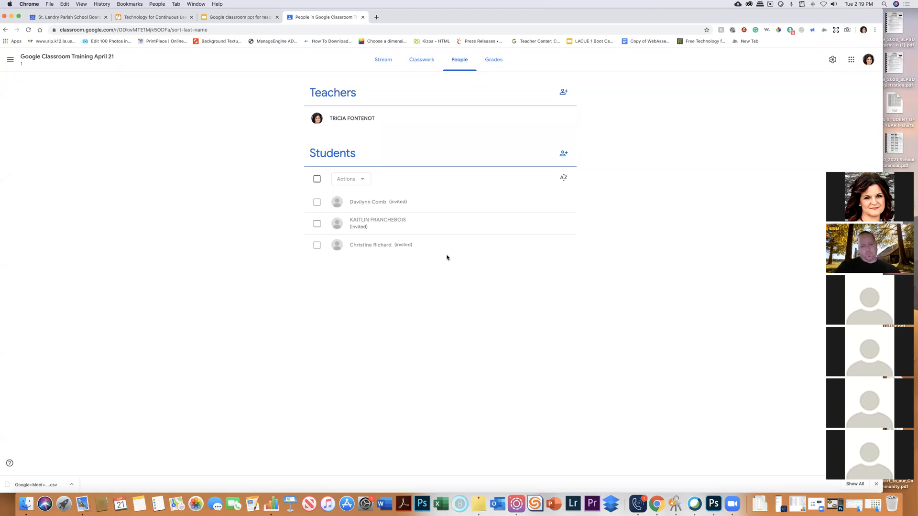
click(383, 61)
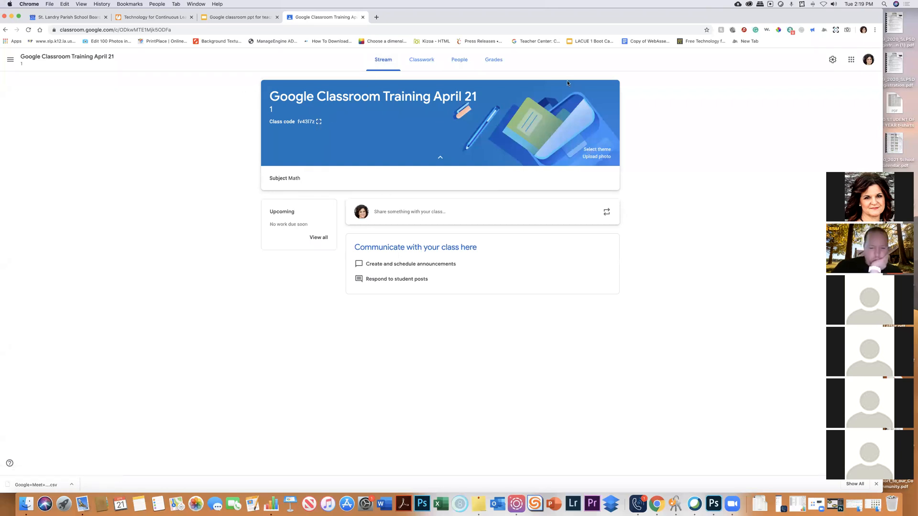
click(319, 122)
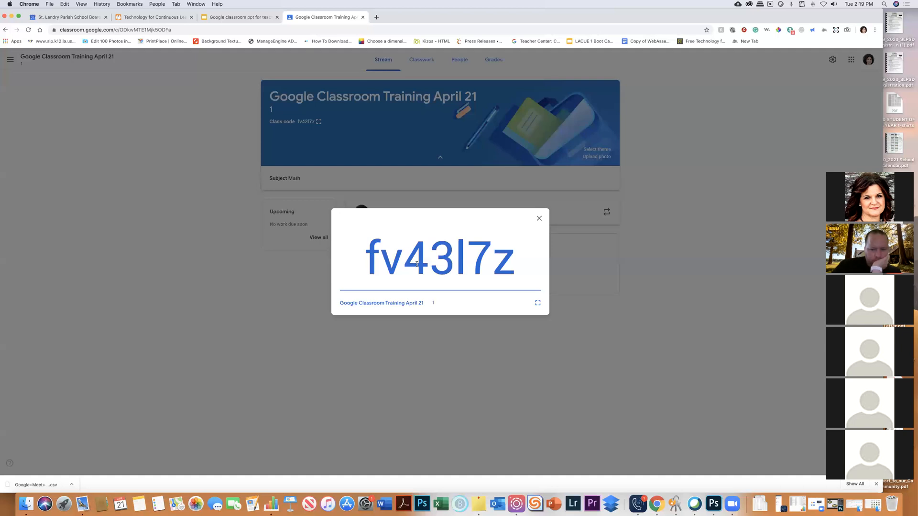
click(540, 219)
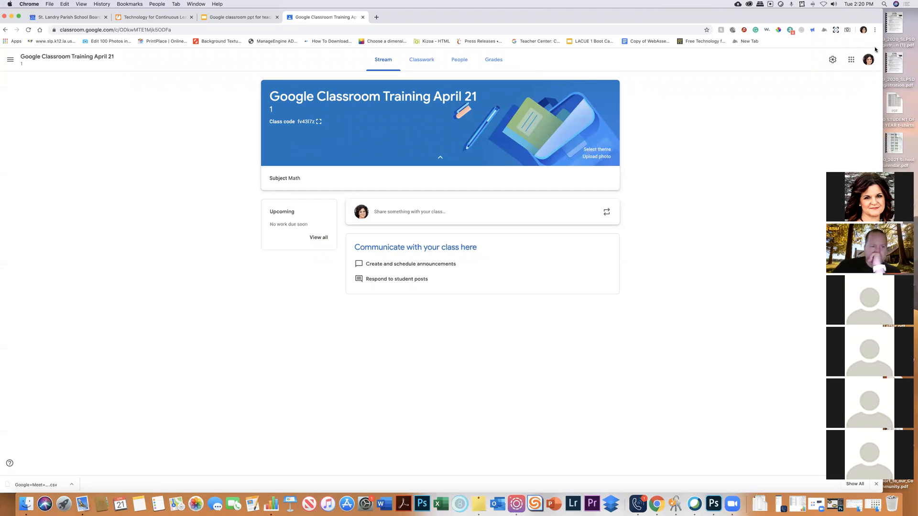
Change the class banner theme to the Math & Science image with the compass, yellow set square and ruler
click(603, 150)
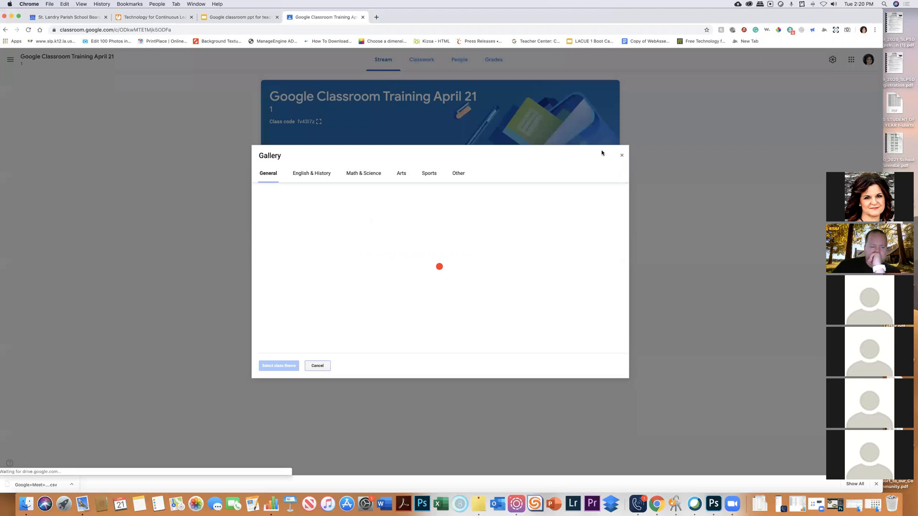
click(367, 172)
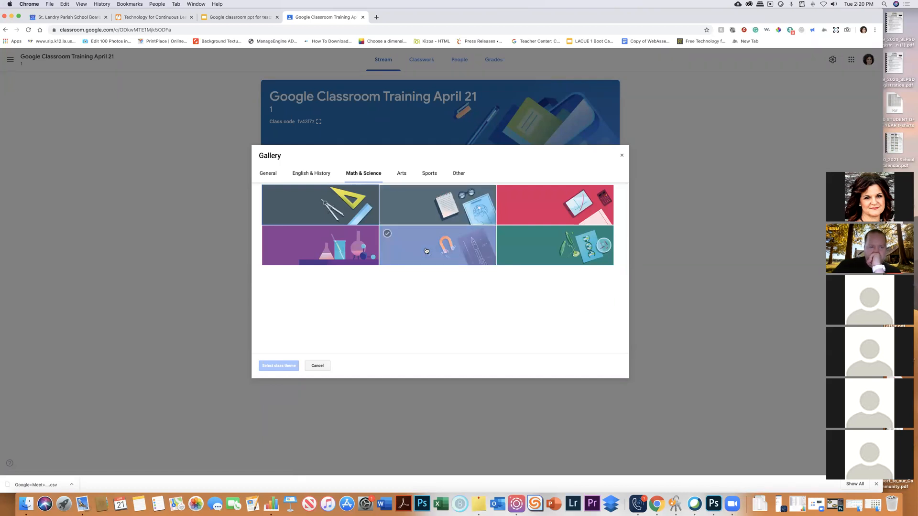
click(425, 249)
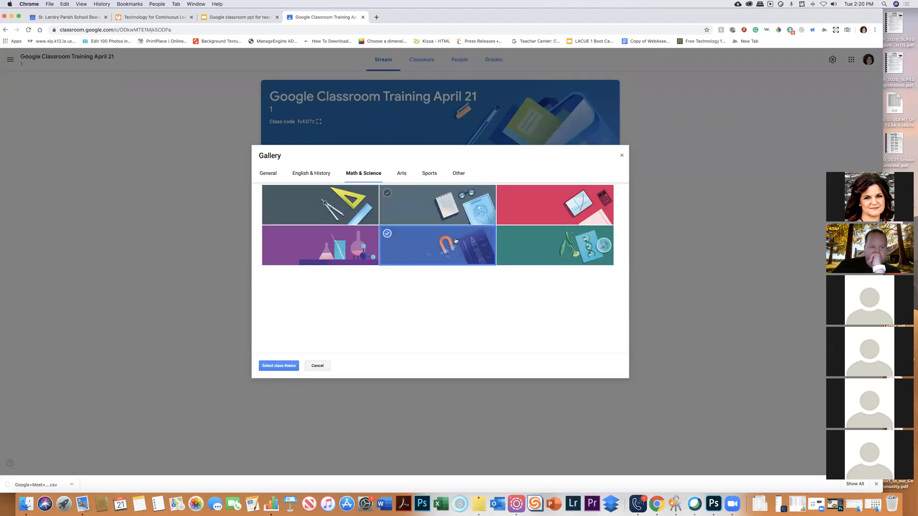
click(374, 203)
click(277, 367)
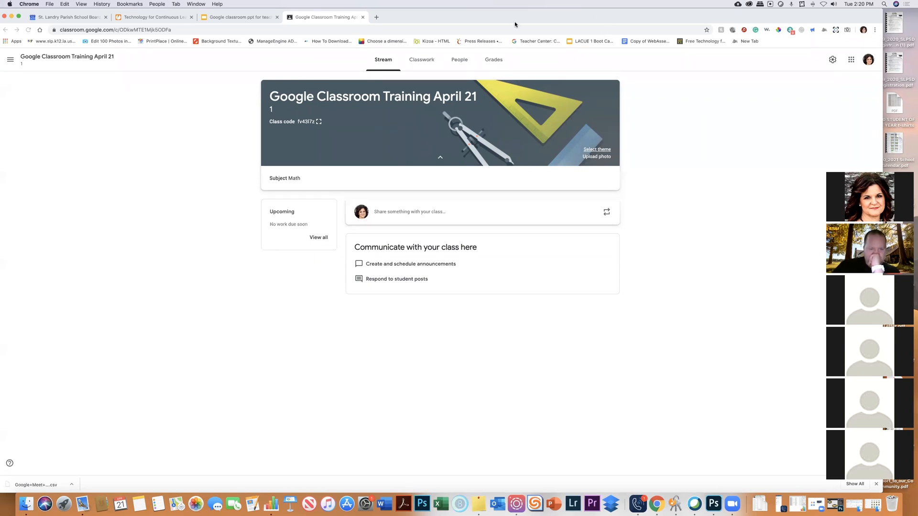
Invite one more student to the class from the People page, finding the student by first name
click(460, 62)
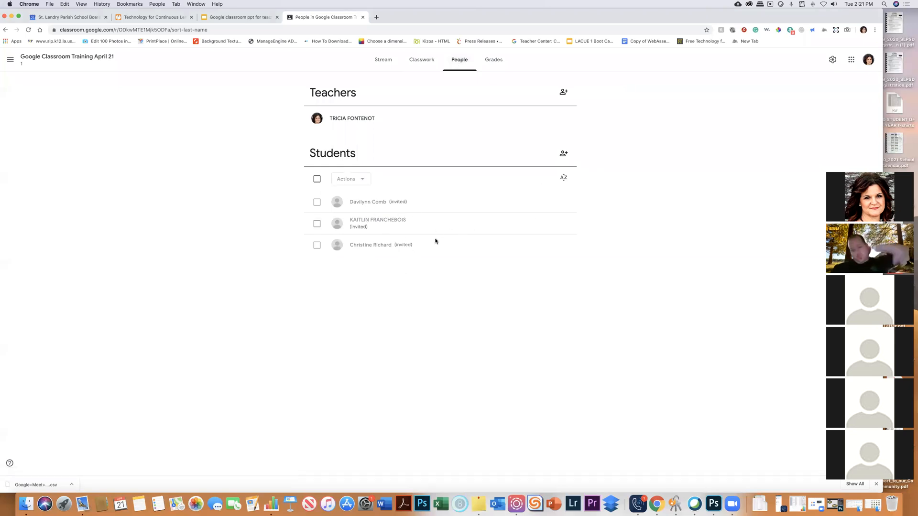
click(564, 155)
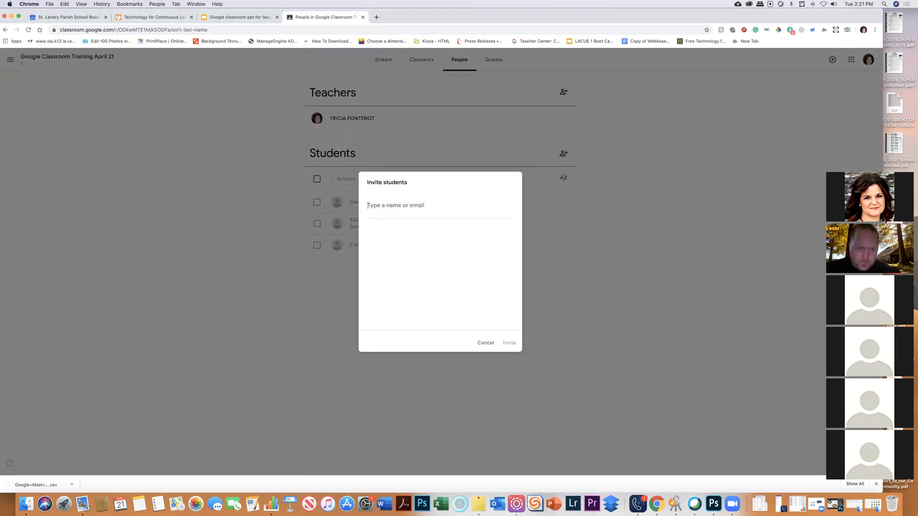
text(jer)
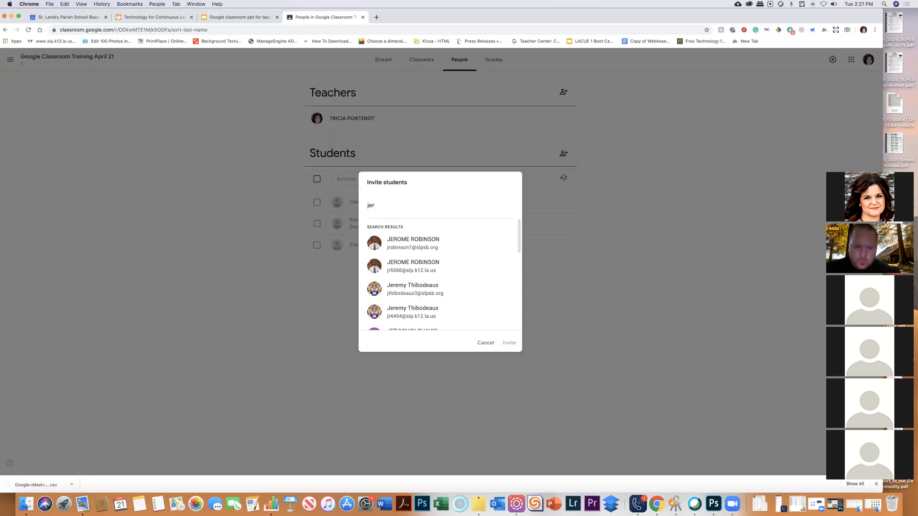
click(413, 288)
click(509, 343)
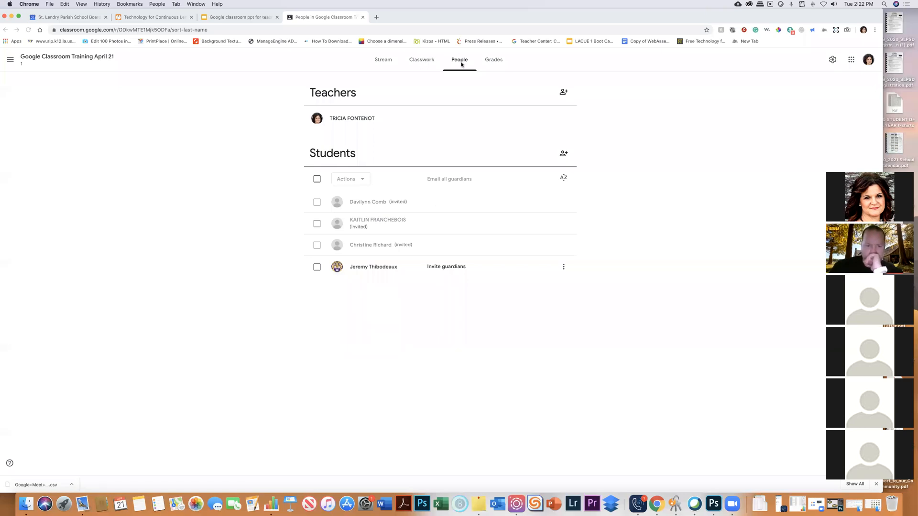
View the class Stream, then switch to the Google Slides presentation and show slide 8, STUDENTS Using the Classroom Code to join
click(390, 63)
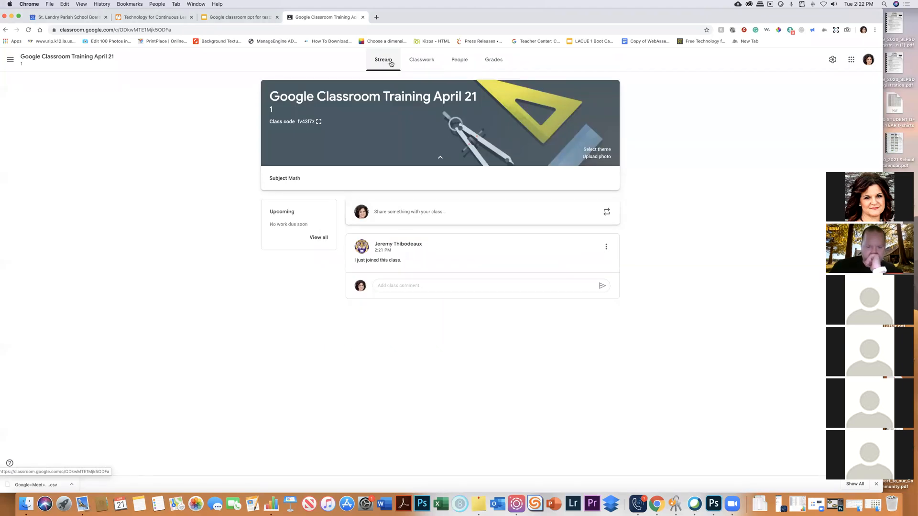
click(242, 17)
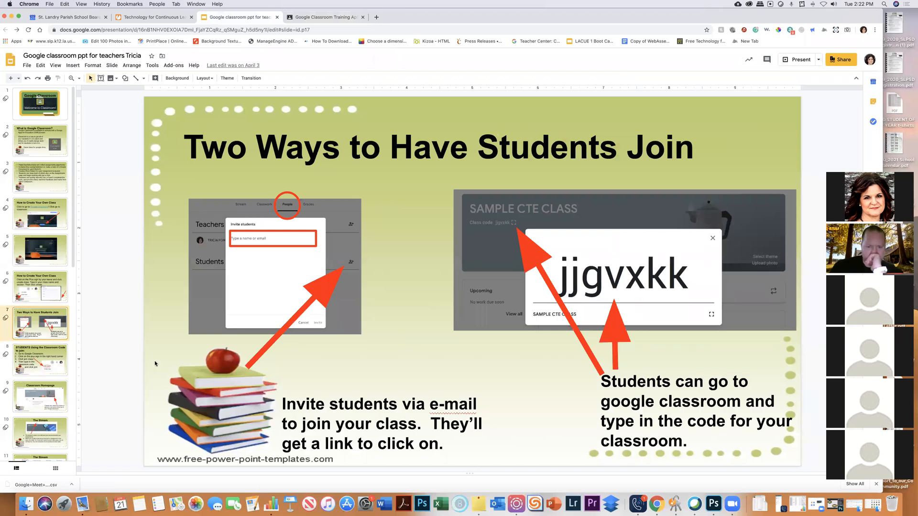
click(45, 361)
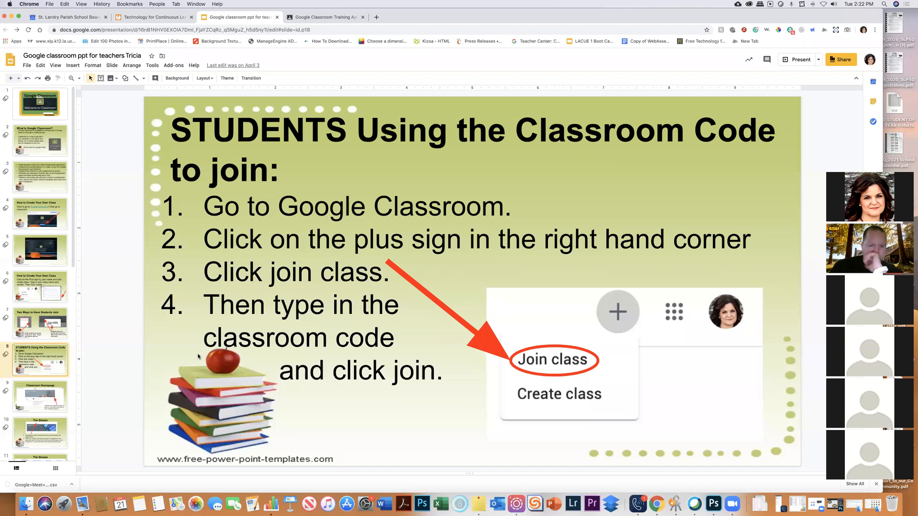
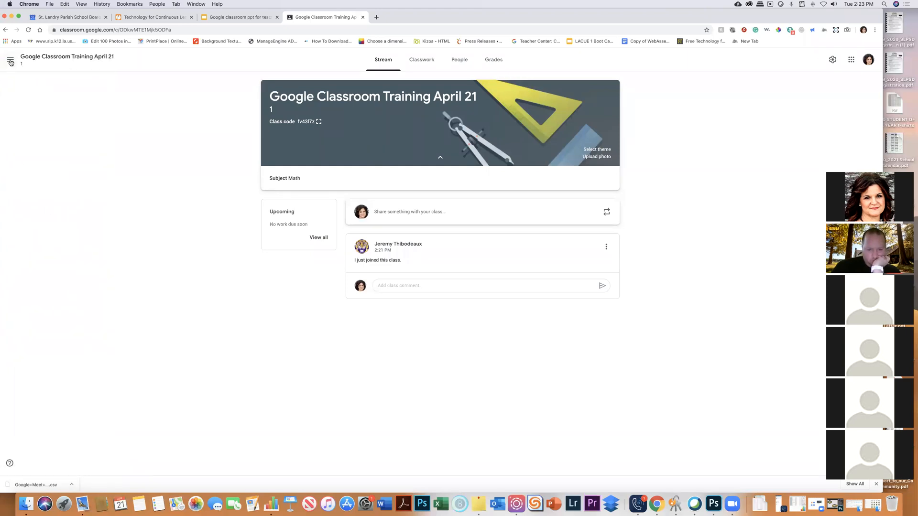
Back in Google Classroom, view the overview of all classes, then display the list of taught classes and close it again
click(9, 60)
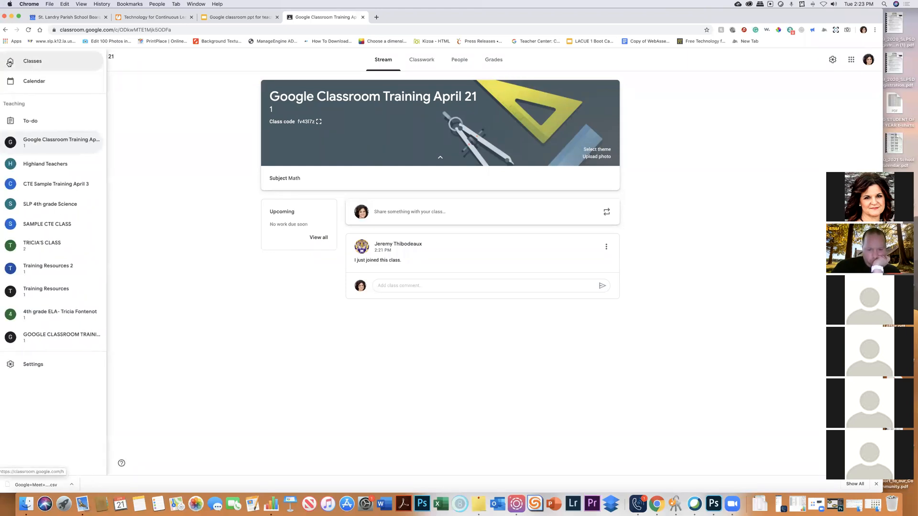
click(40, 63)
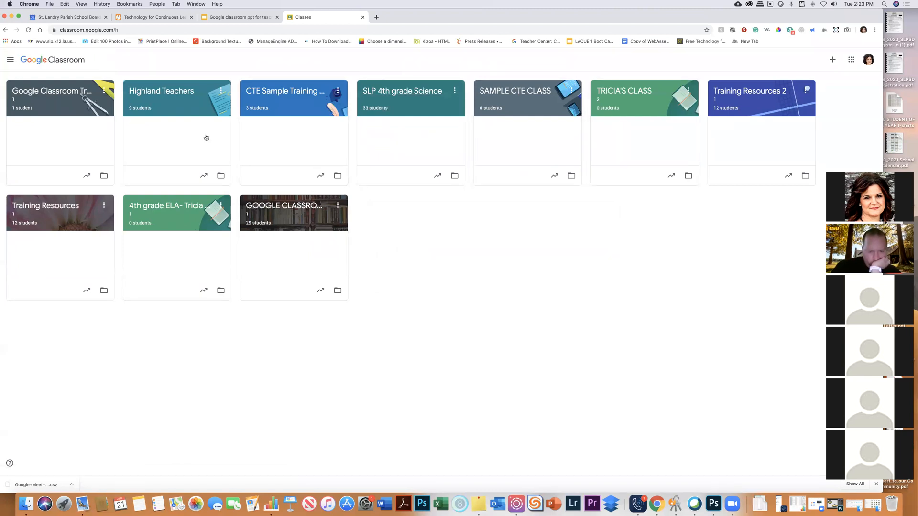
click(10, 61)
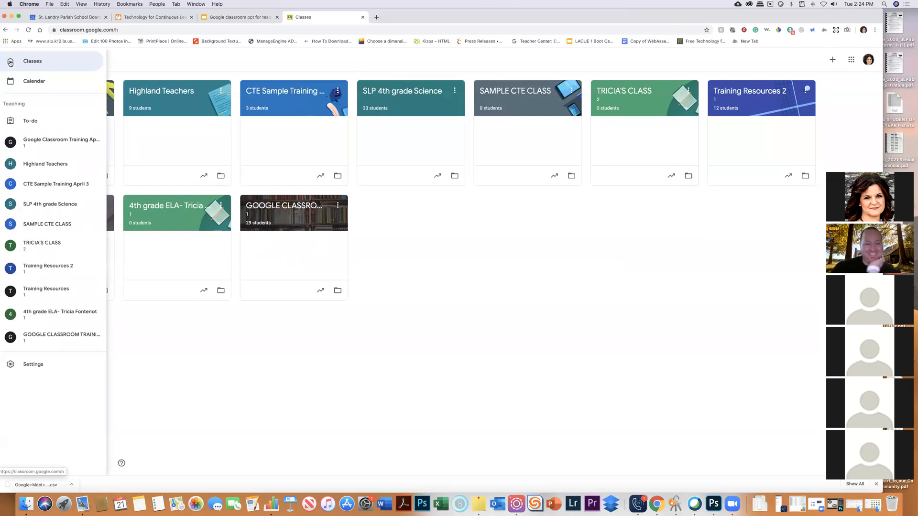
click(9, 61)
click(10, 60)
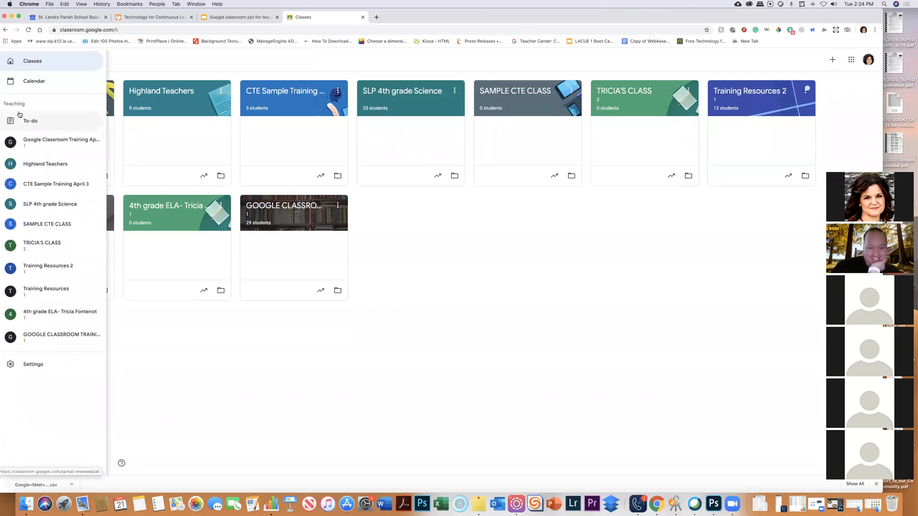
click(489, 271)
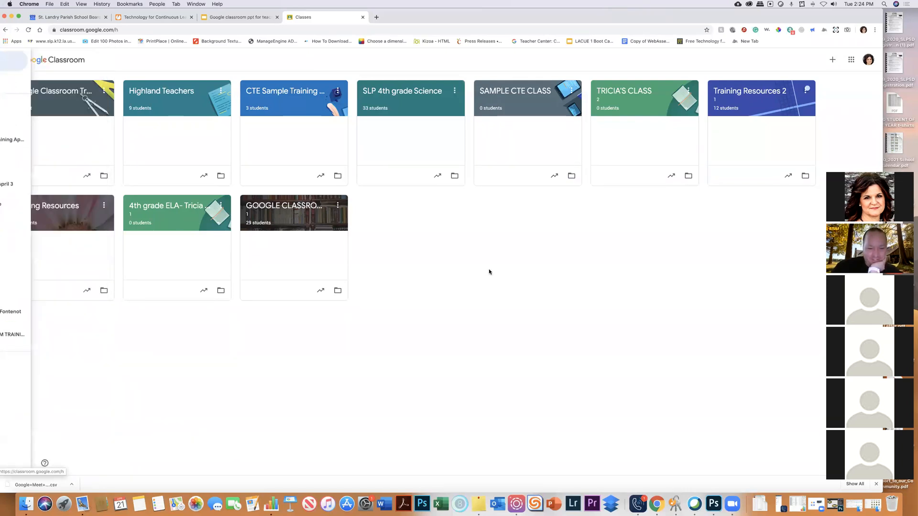
Switch to the Google Slides presentation, show slide 10, The Stream, and return to Google Classroom
click(241, 19)
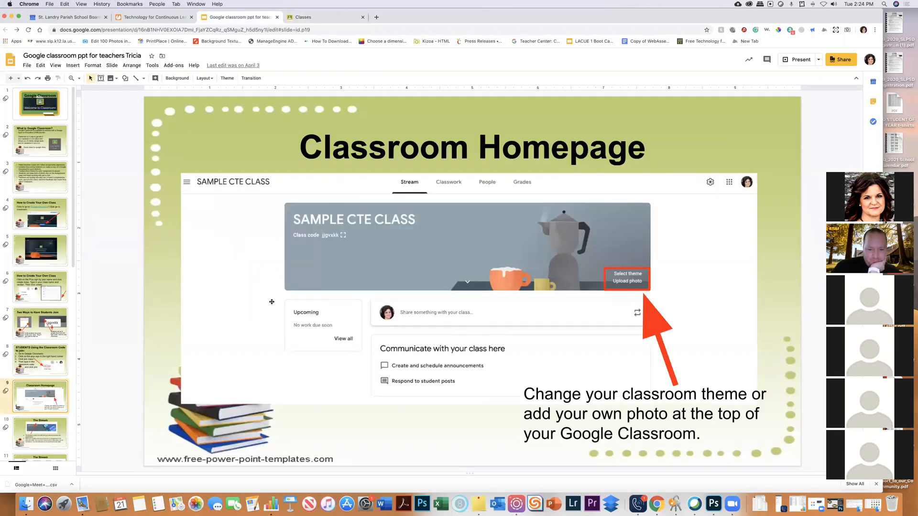
key(Down)
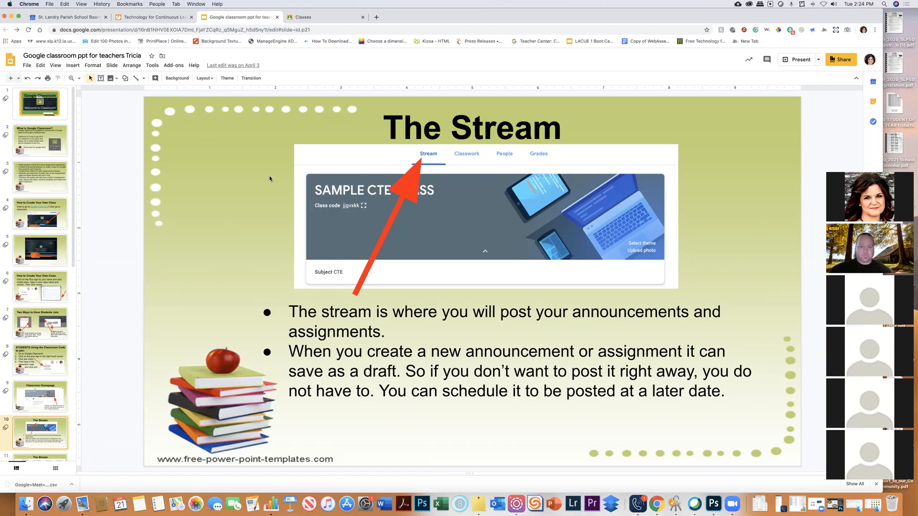
click(305, 21)
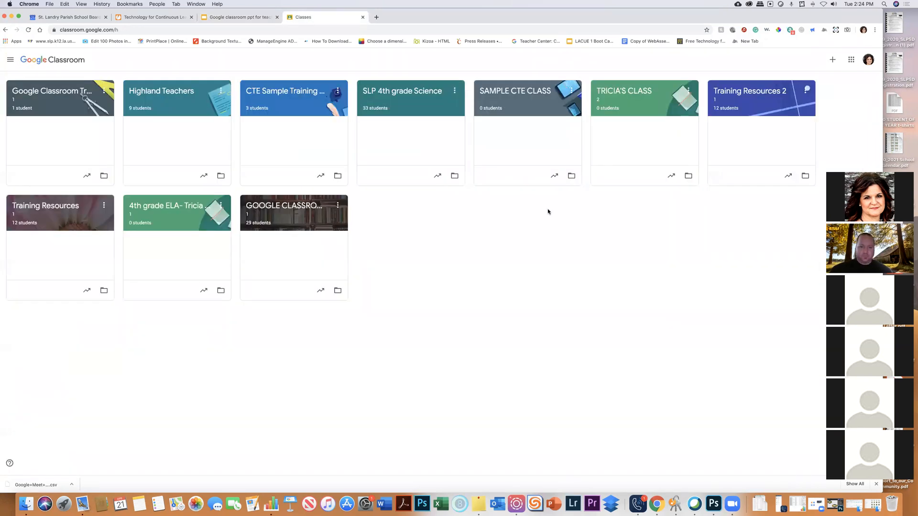
Draft the announcement "Hey guy, check out this cool video on animals! Tell me what you think about it!" on the Google Classroom Training April 21 Stream
click(263, 213)
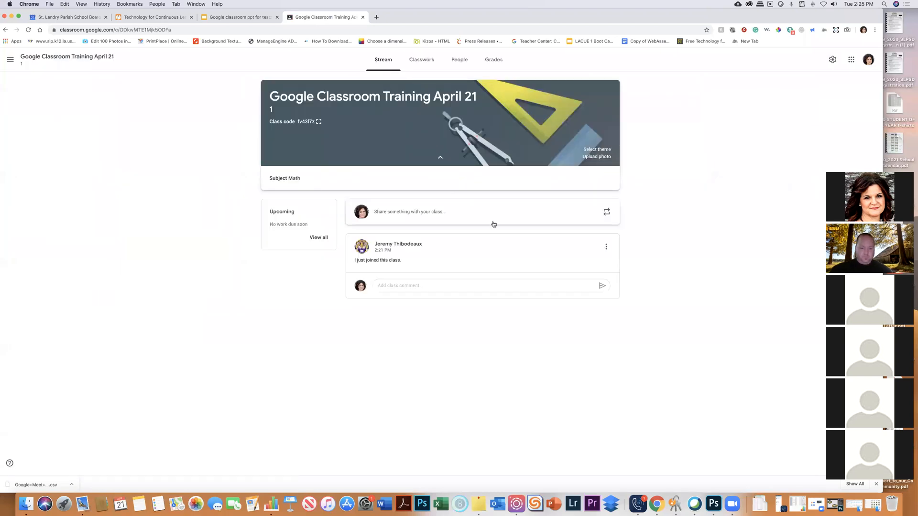
click(400, 212)
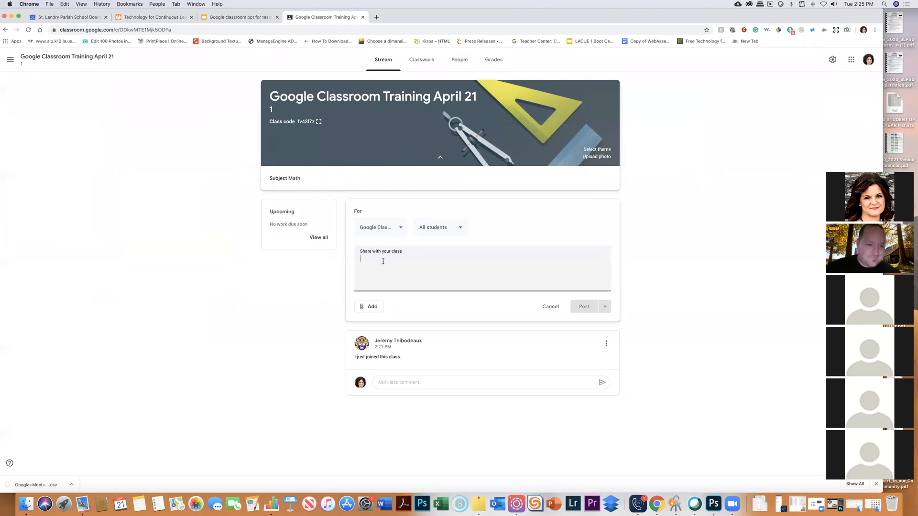
text(Hey guy, )
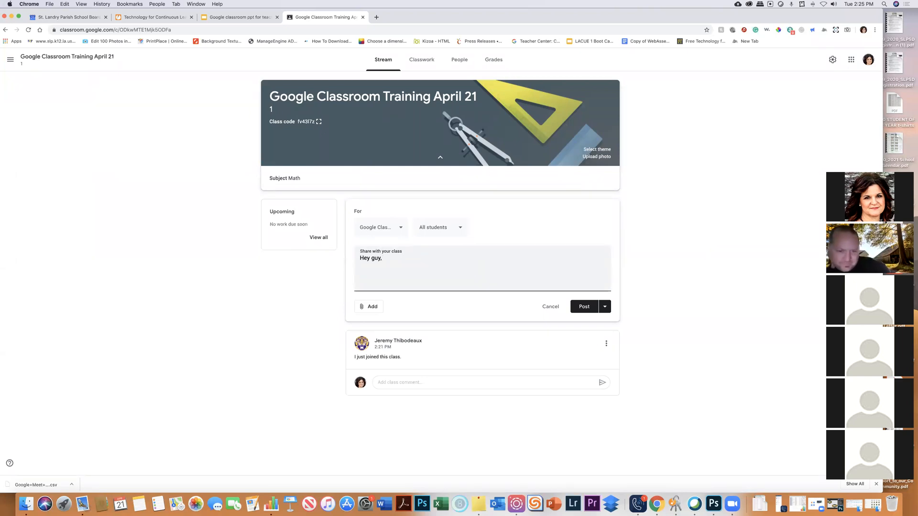
text(check out this coo)
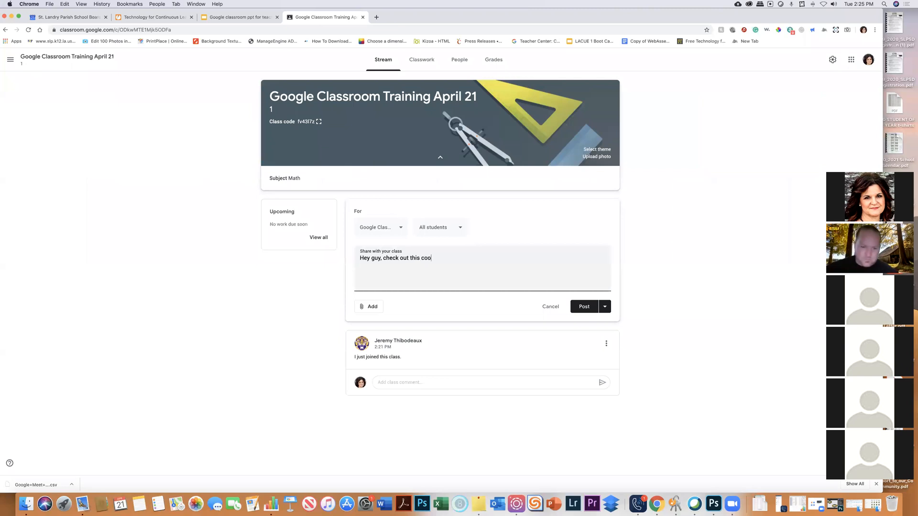
text(l video )
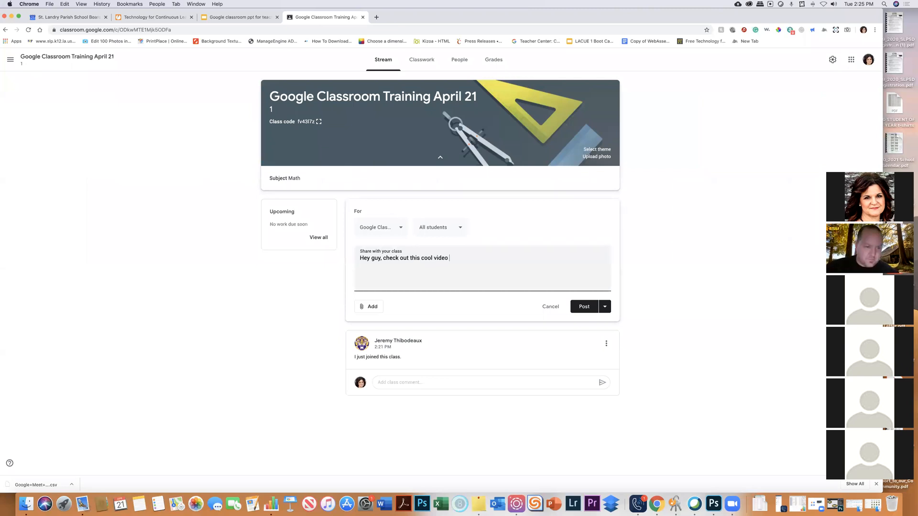
text(on animals!)
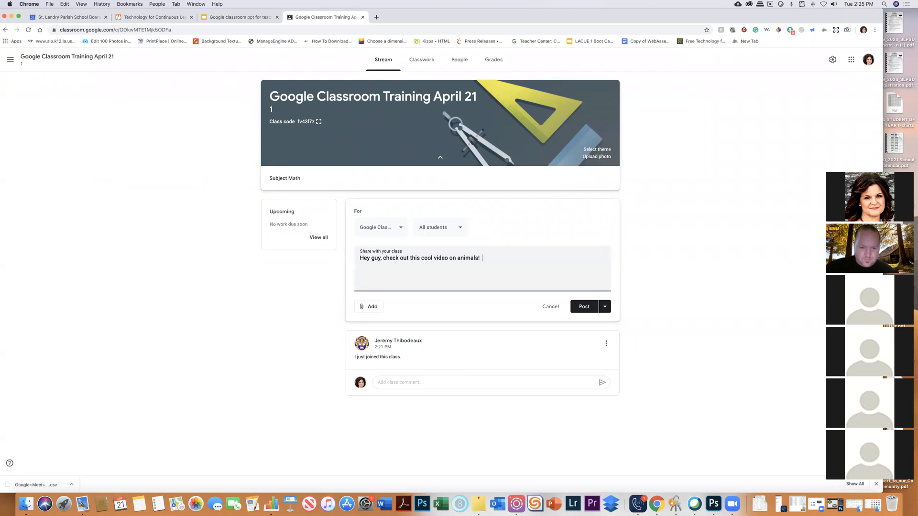
text(  Tell me what you)
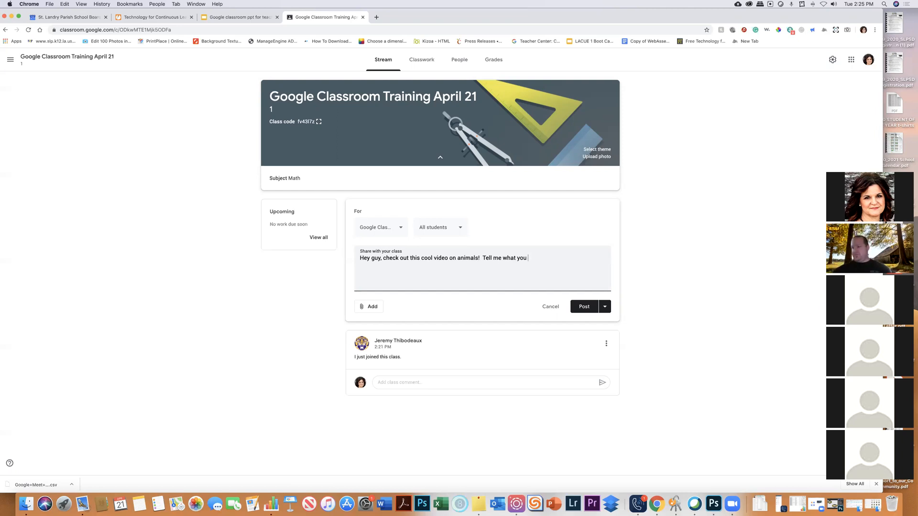
text( think a)
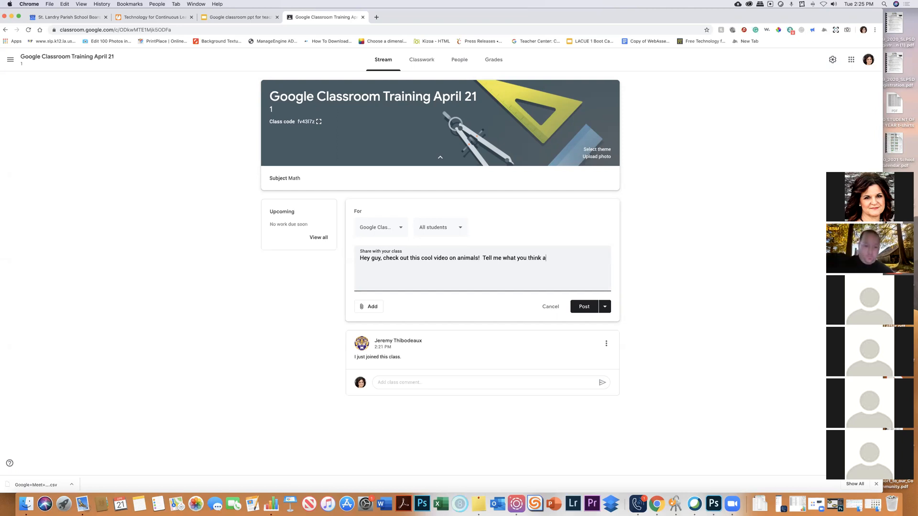
text(bout it!)
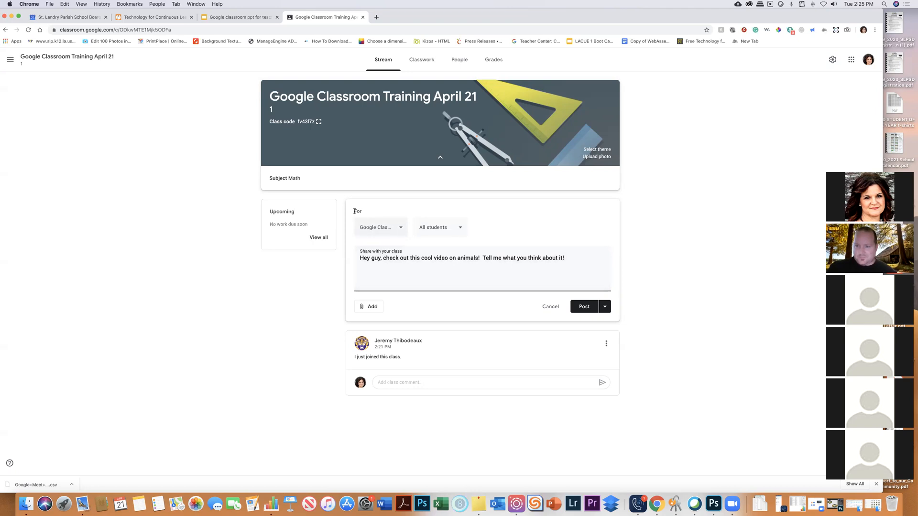
Review which classes and which students the announcement can be addressed to, keeping the current class and all students selected
click(402, 230)
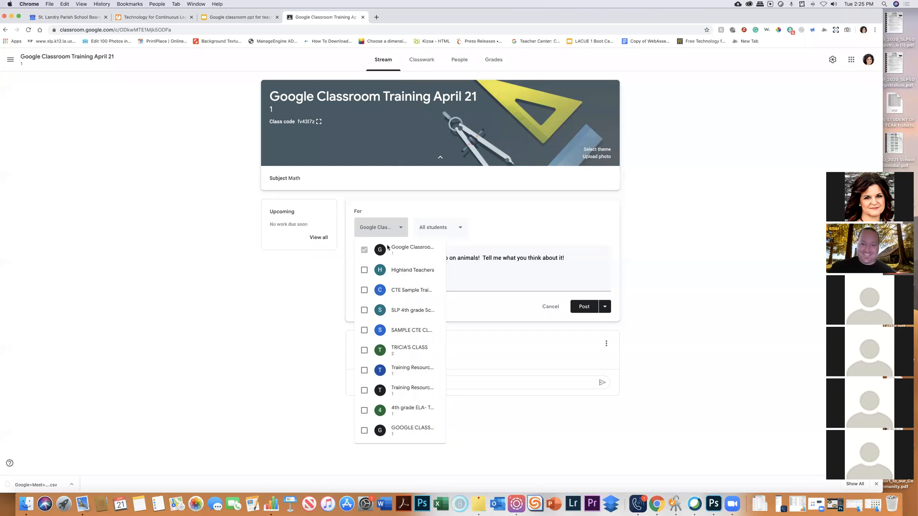
click(384, 206)
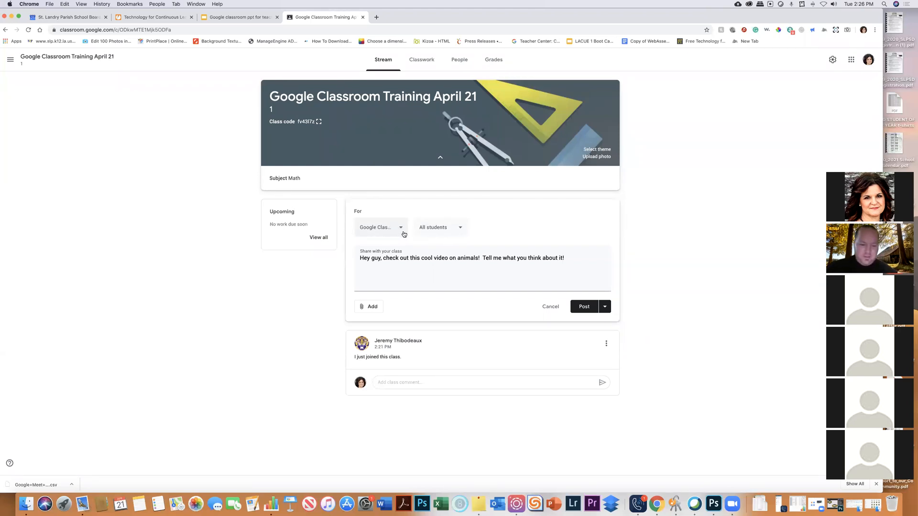
click(460, 229)
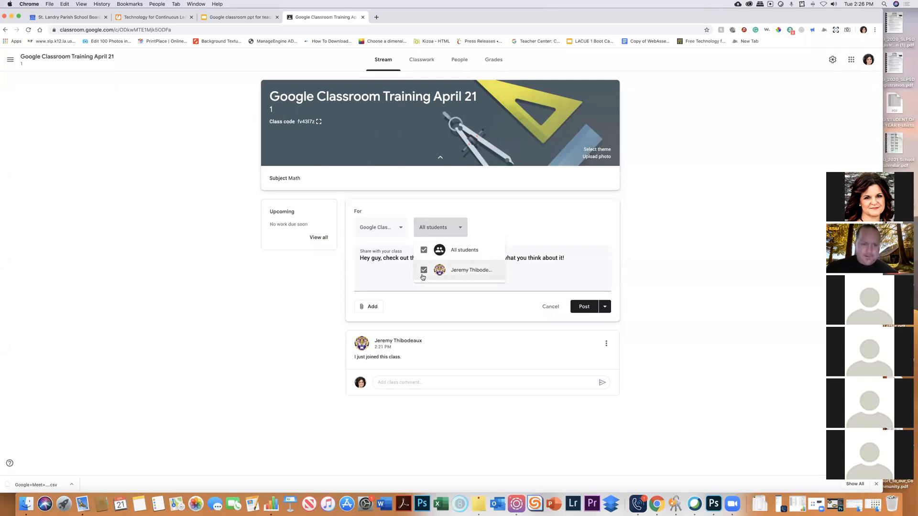
click(485, 230)
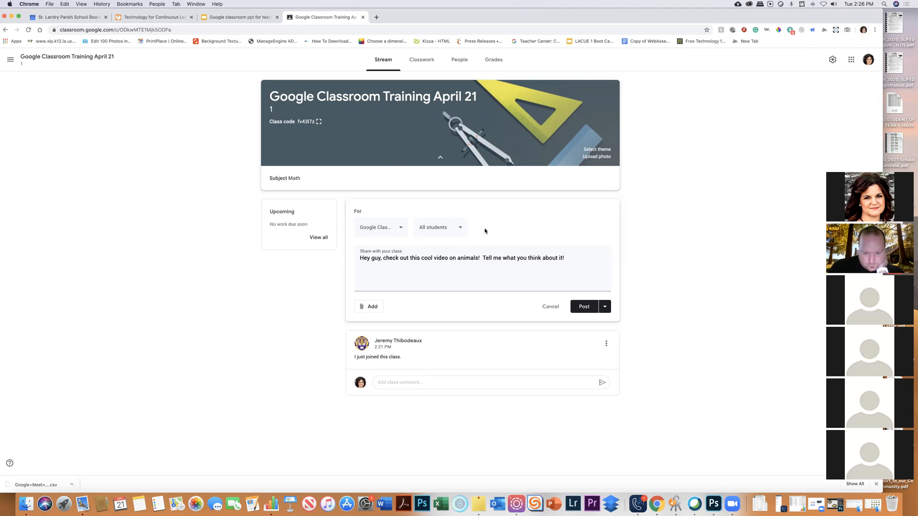
click(401, 228)
click(421, 225)
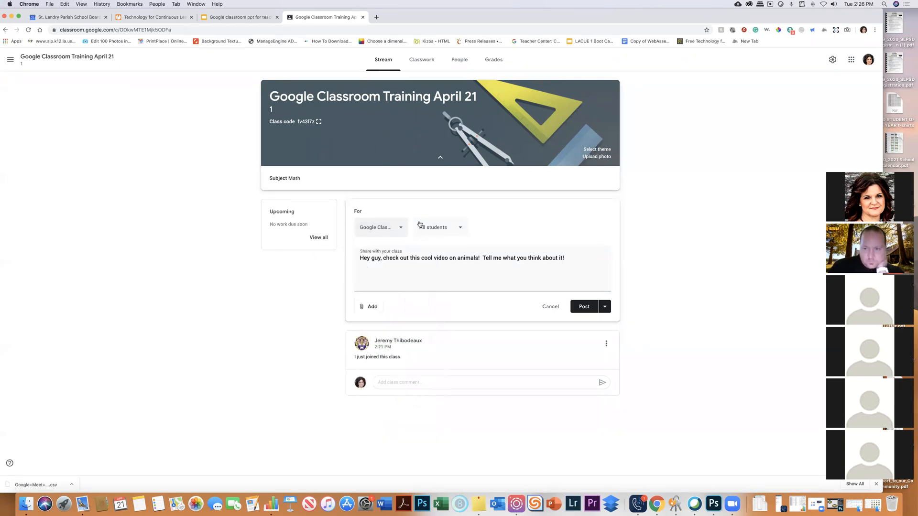
click(461, 229)
click(422, 250)
click(424, 270)
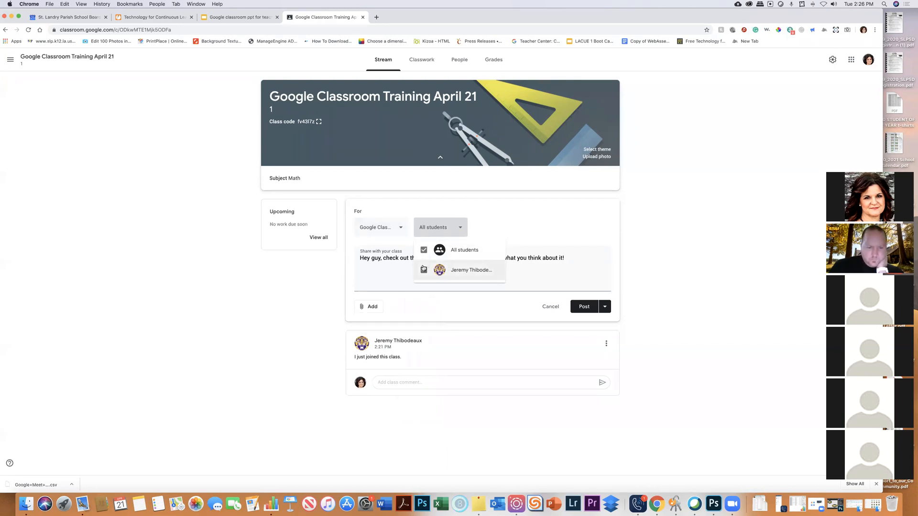
click(402, 230)
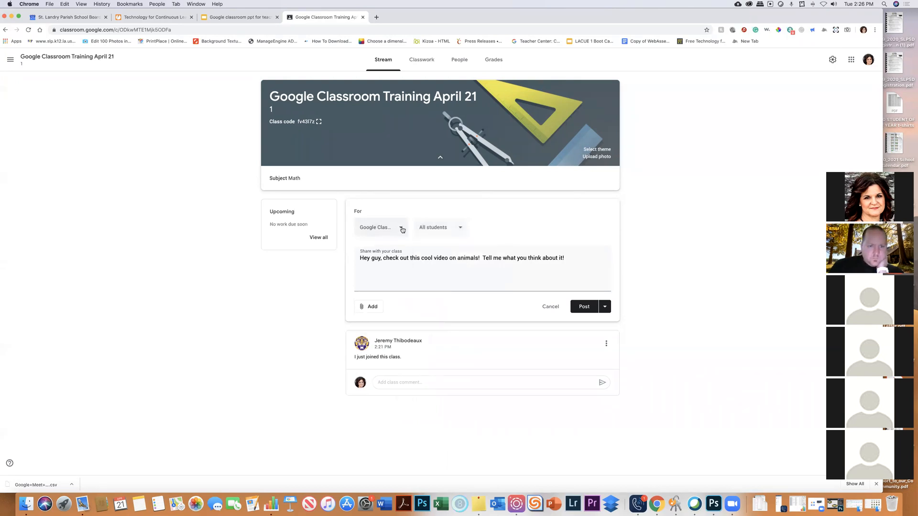
Add Highland Teachers as a second class for the announcement, try the student selection, and remove that class again
click(403, 230)
click(365, 271)
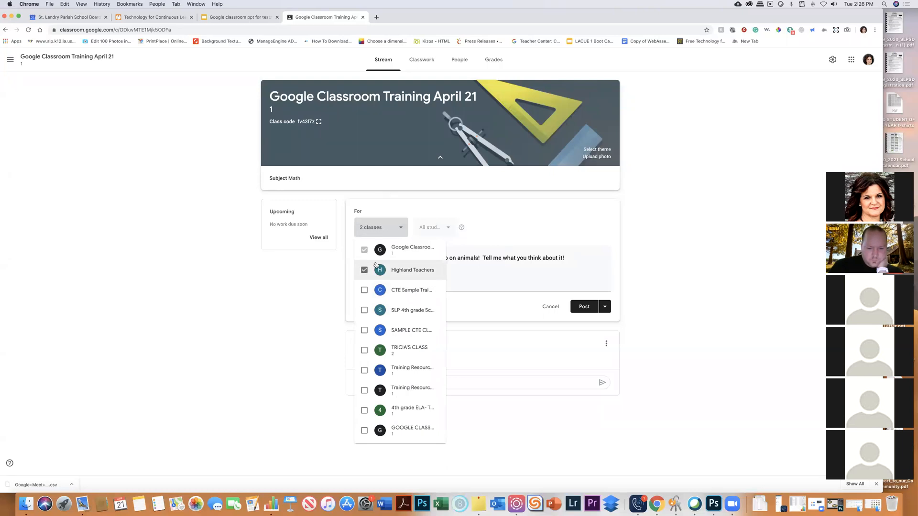
click(448, 229)
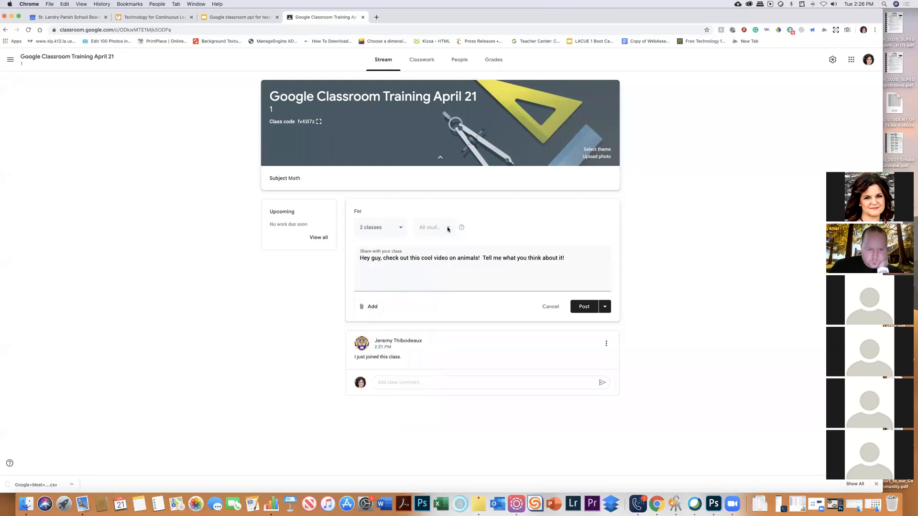
click(400, 230)
click(364, 271)
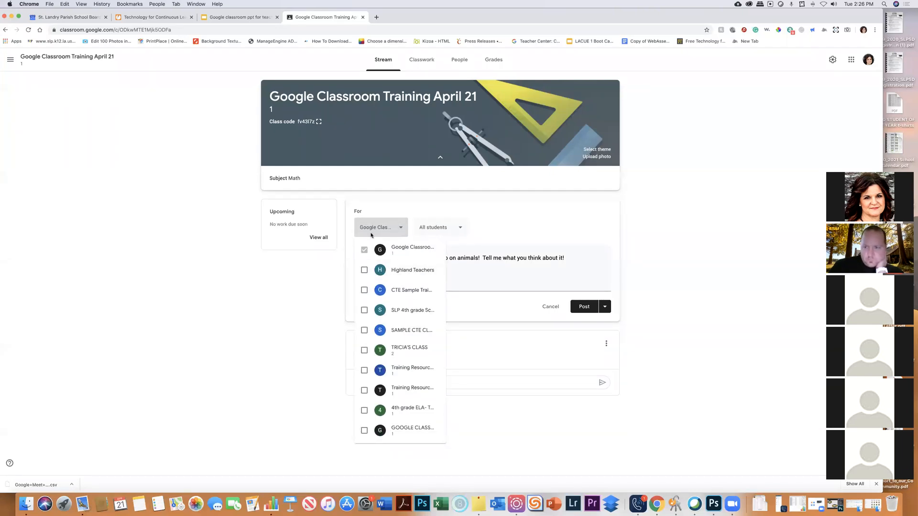
View the announcement's student list for the single class and close it with all students still selected
click(454, 230)
click(458, 229)
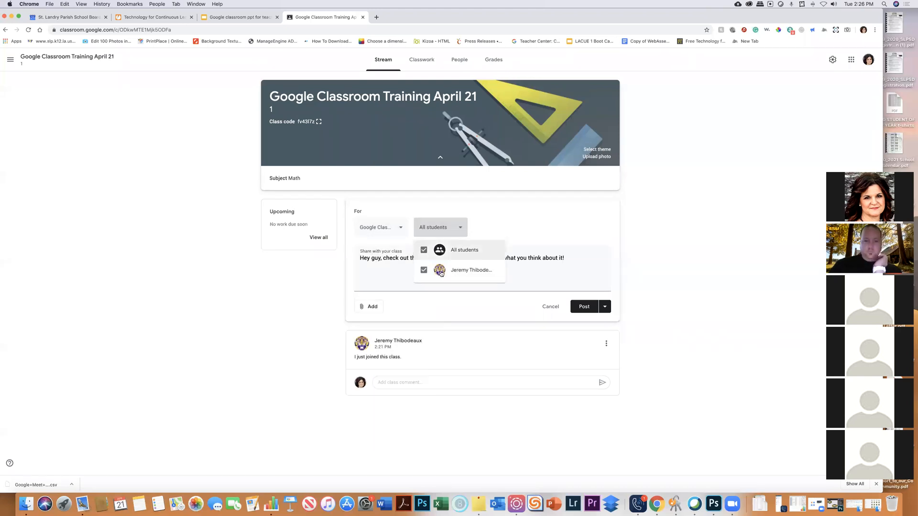
click(492, 232)
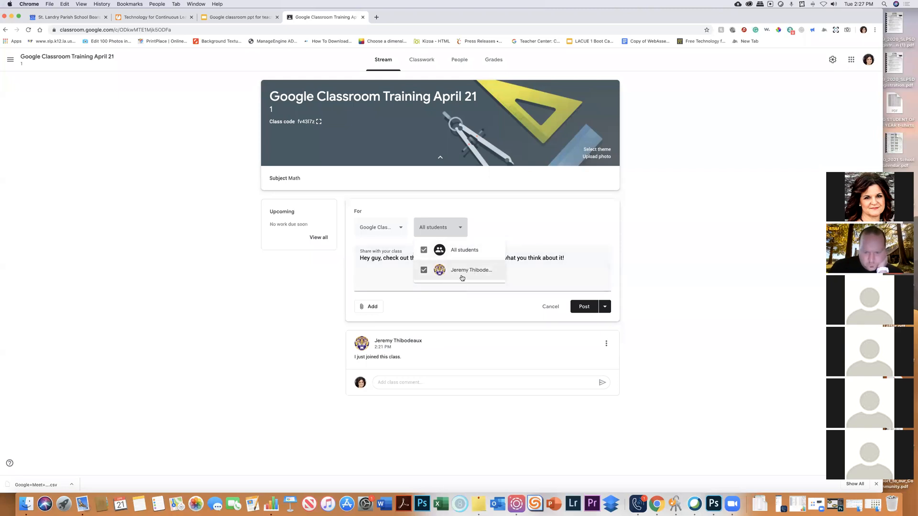
click(480, 228)
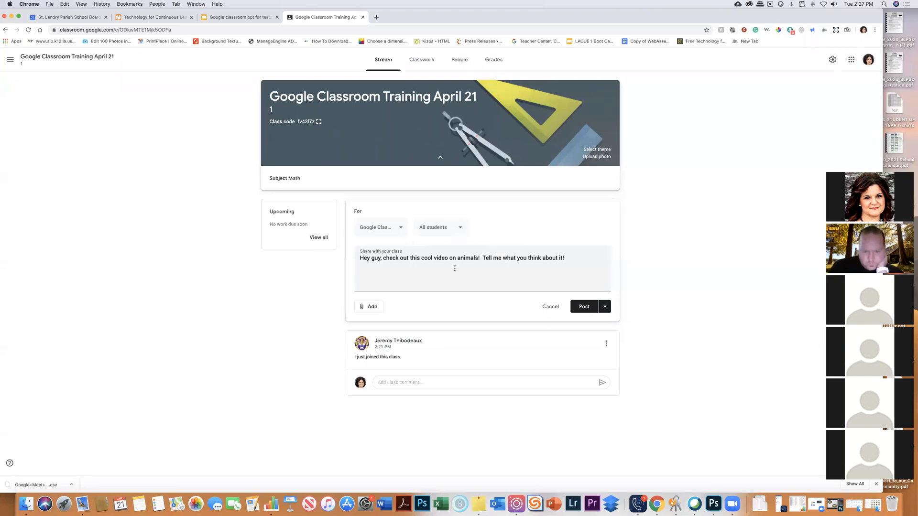
Search YouTube for "animal videos" and attach the Funniest Dogs and Cats - Awesome Funny Pet Animals Videos result to the announcement
click(374, 311)
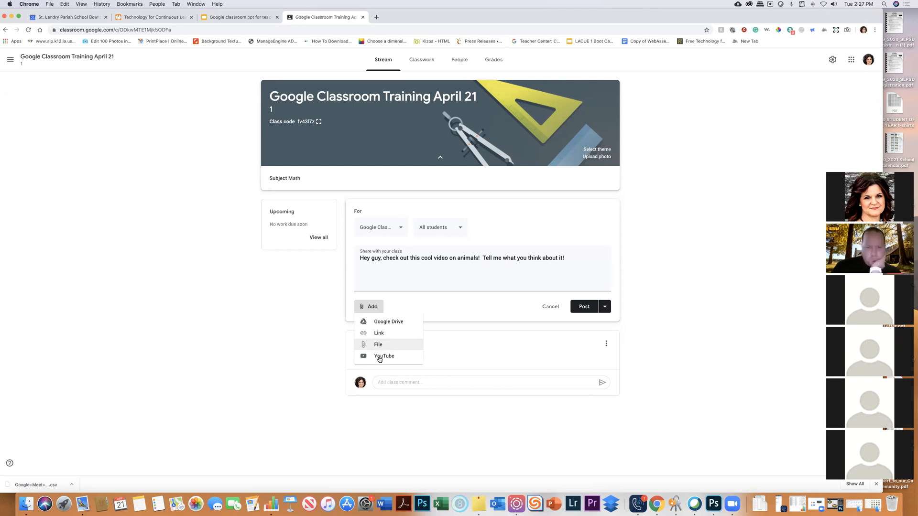
click(378, 358)
click(328, 196)
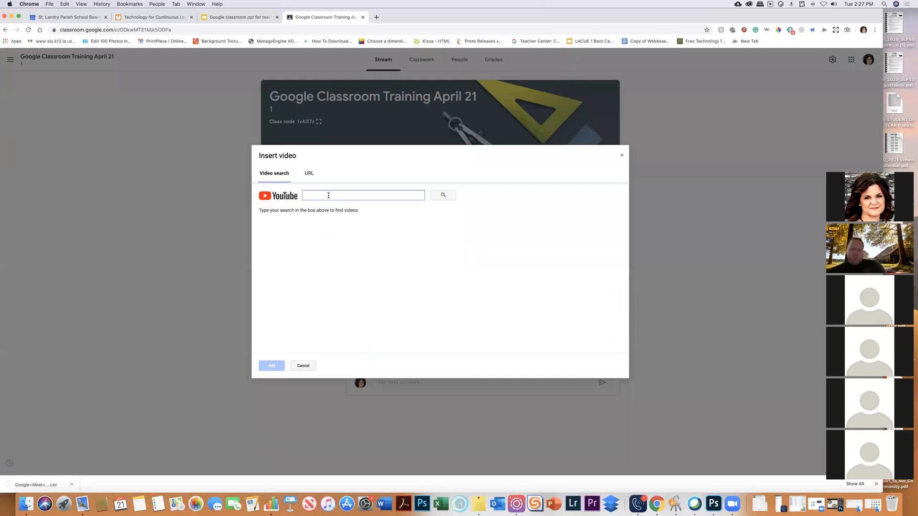
text(a)
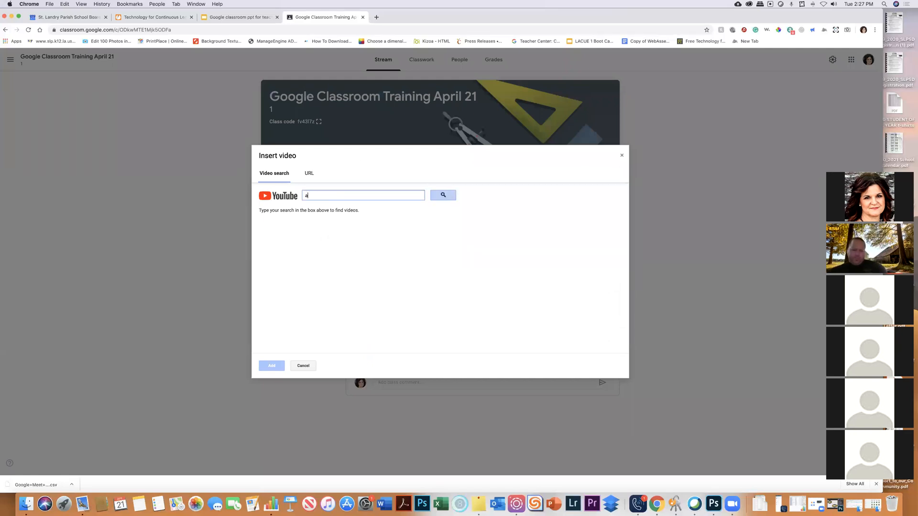
text(nimal videos)
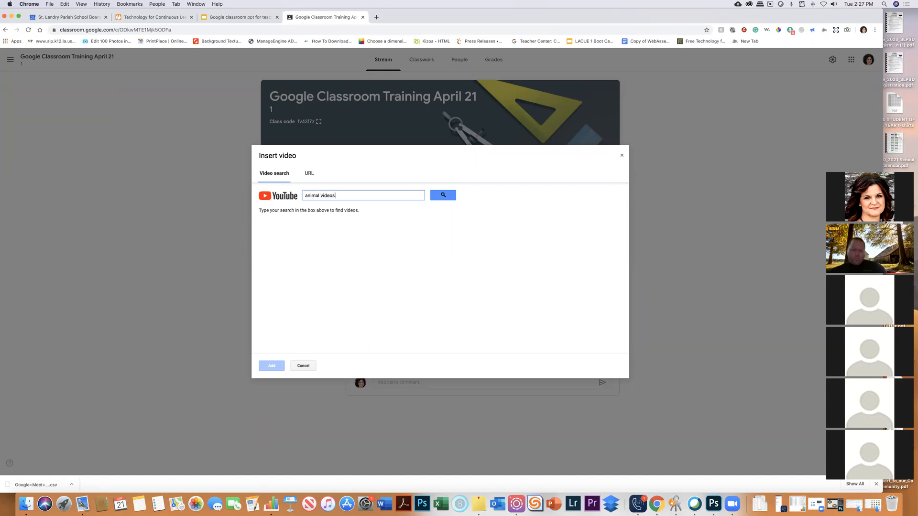
key(Return)
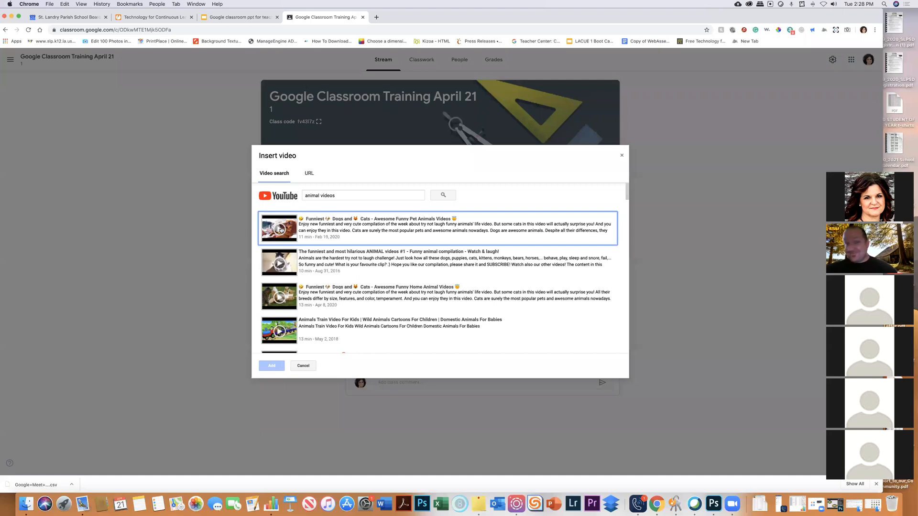
click(332, 230)
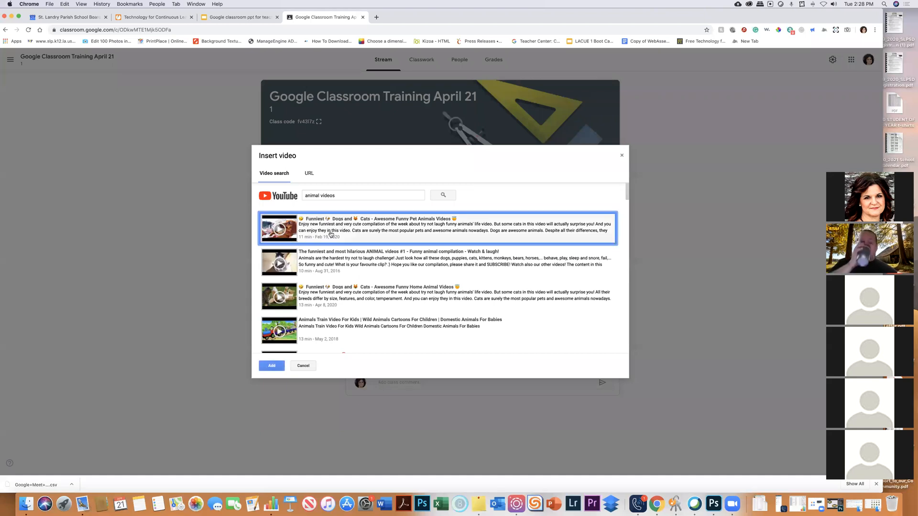
click(271, 366)
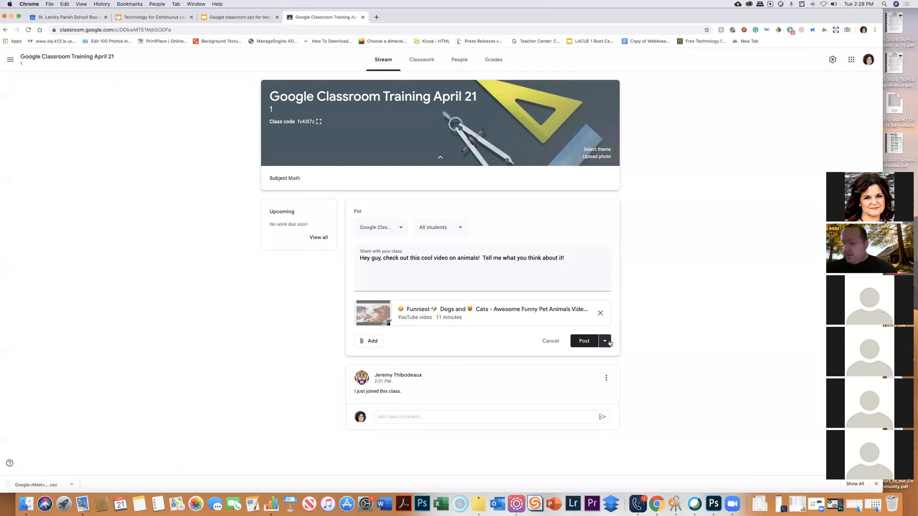
Review the date and time options for scheduling the announcement, then leave them without scheduling it
click(587, 343)
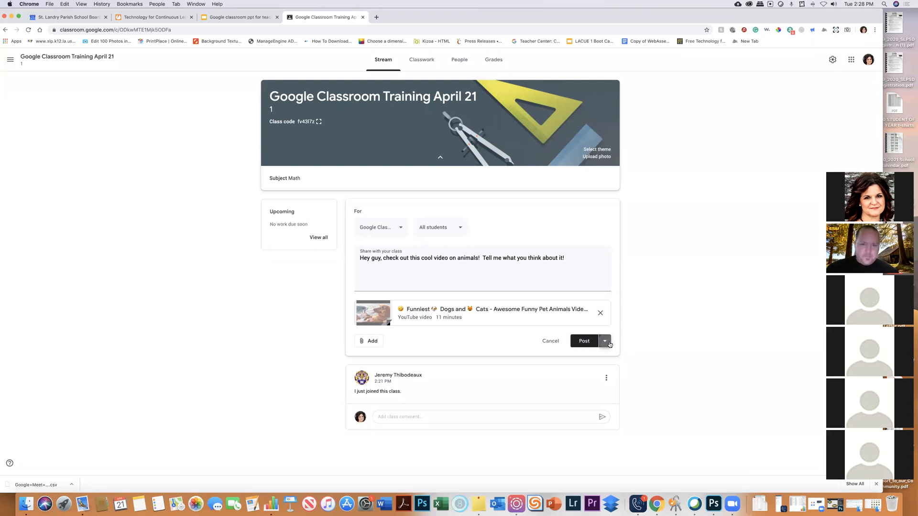
click(606, 343)
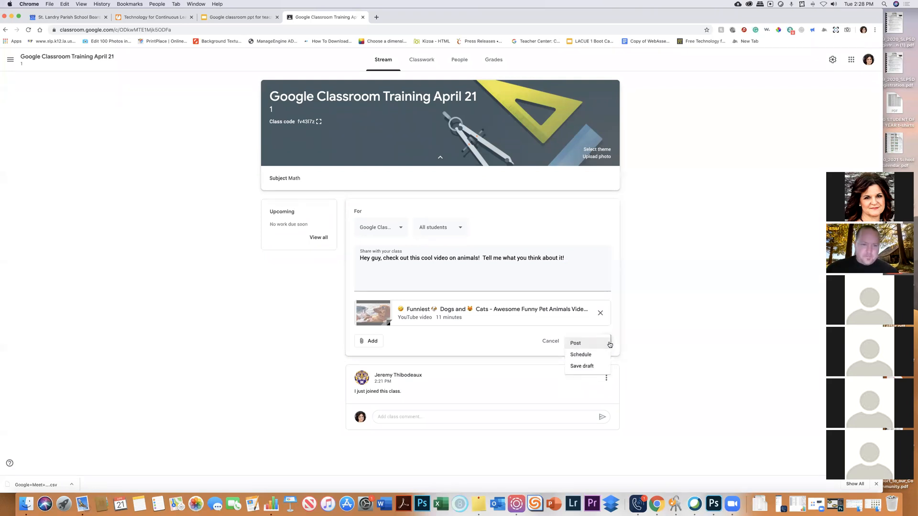
click(580, 355)
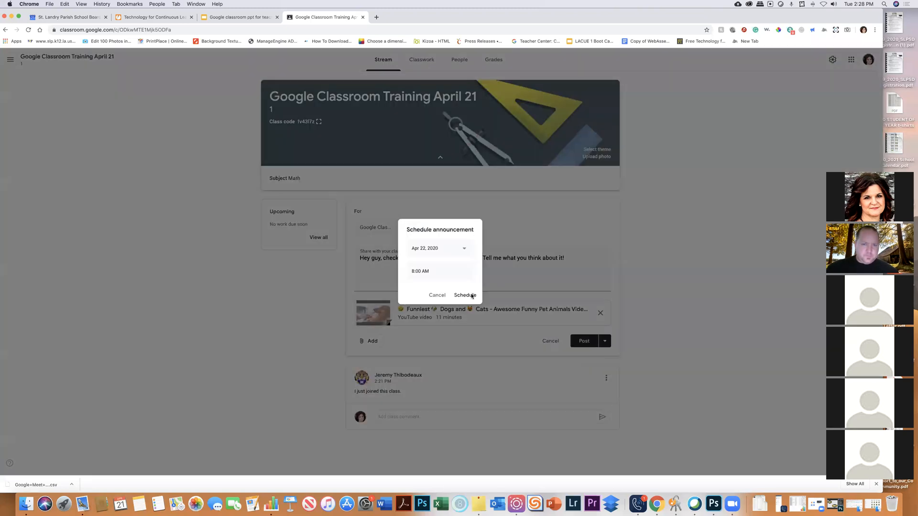
click(465, 251)
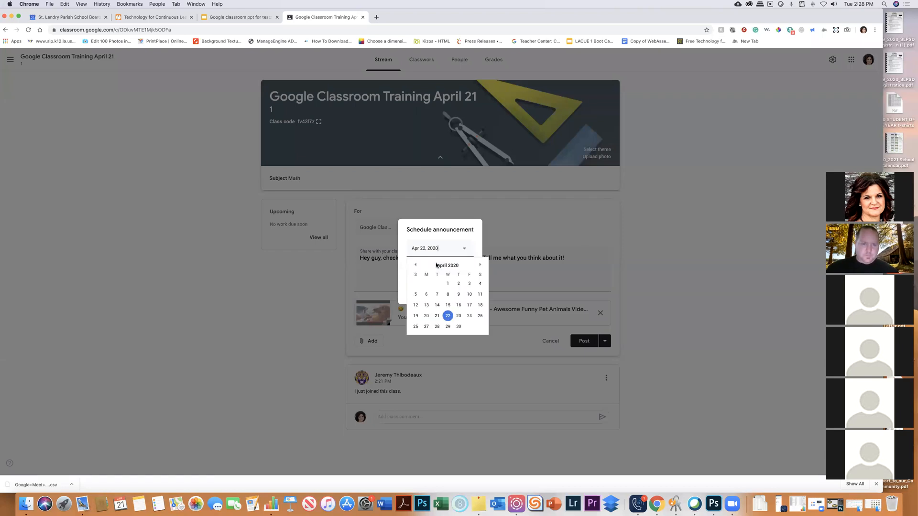
click(480, 240)
click(416, 271)
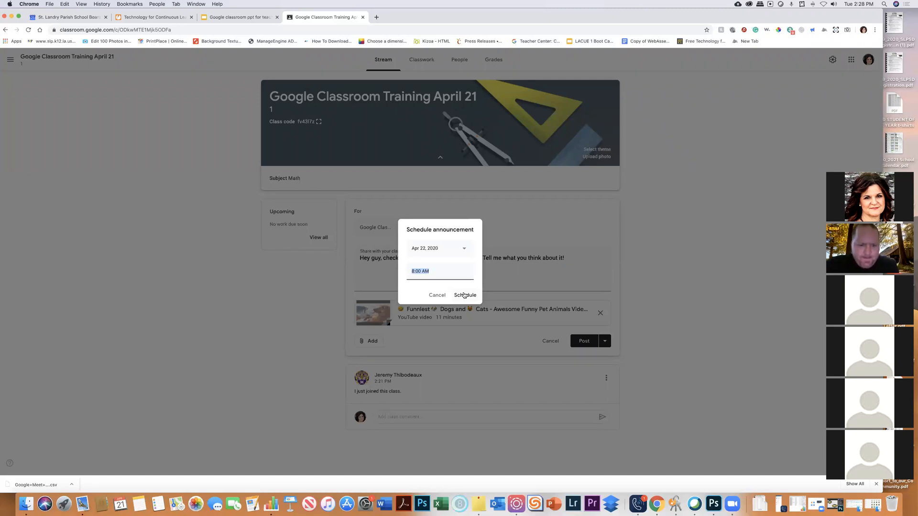
click(439, 295)
Post the animal video announcement to the class Stream immediately and try the comment field beneath the new post
click(603, 340)
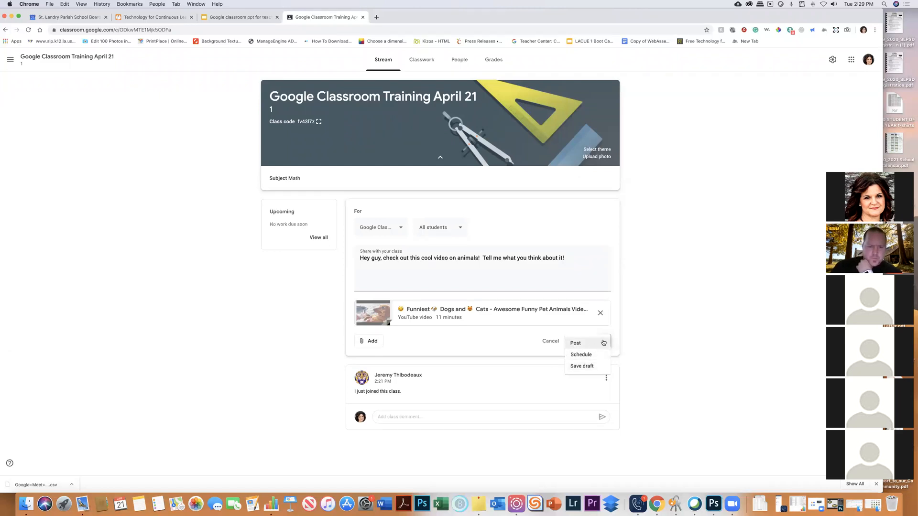
click(574, 344)
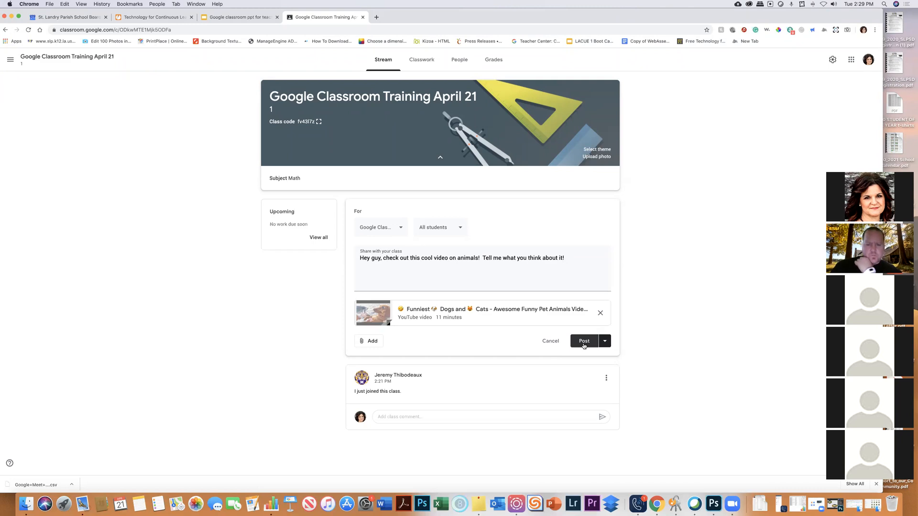
click(584, 344)
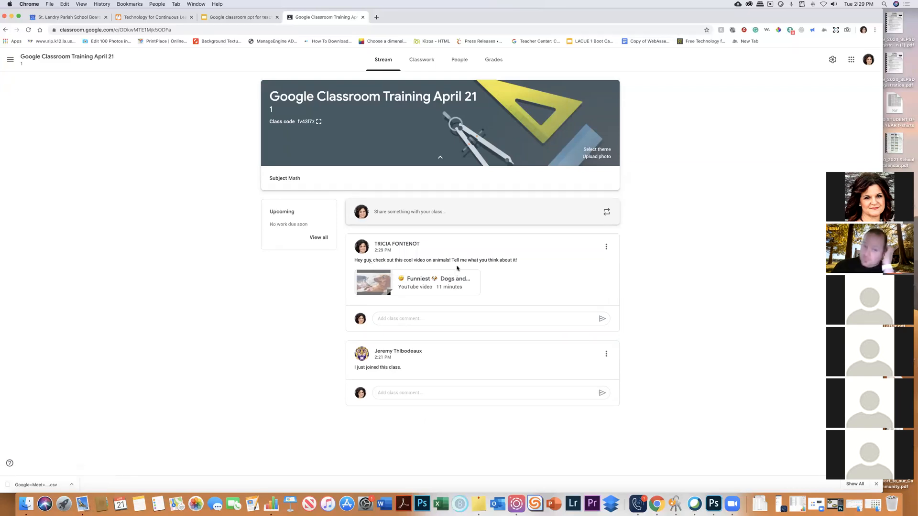
click(544, 316)
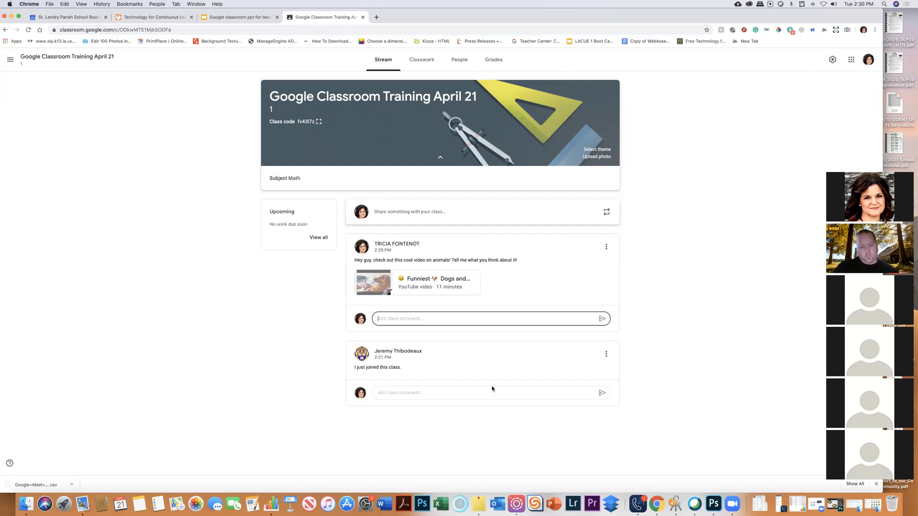
click(648, 330)
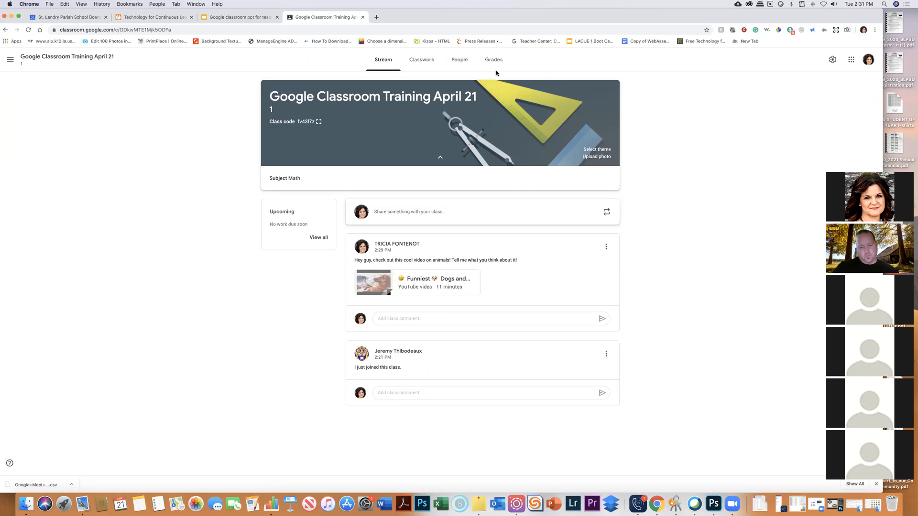
Switch to the Google Slides training presentation and review its slides about the Stream
click(251, 17)
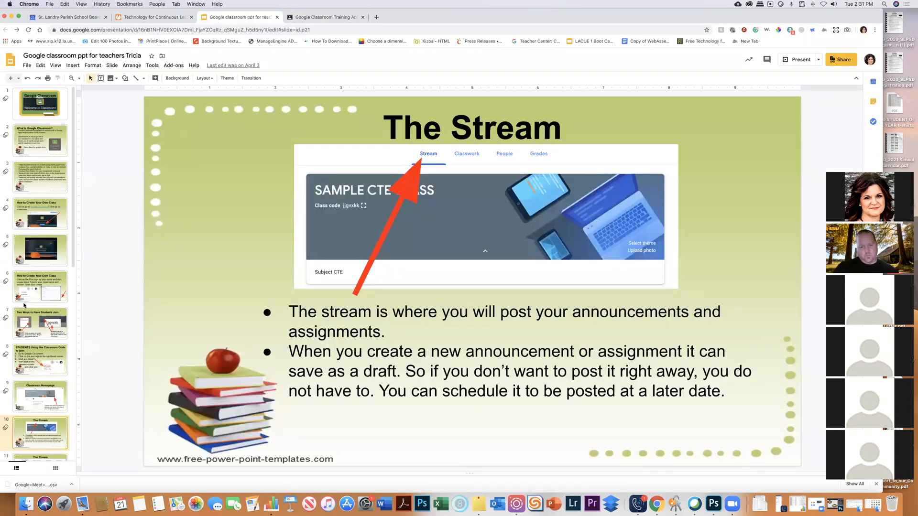
key(Down)
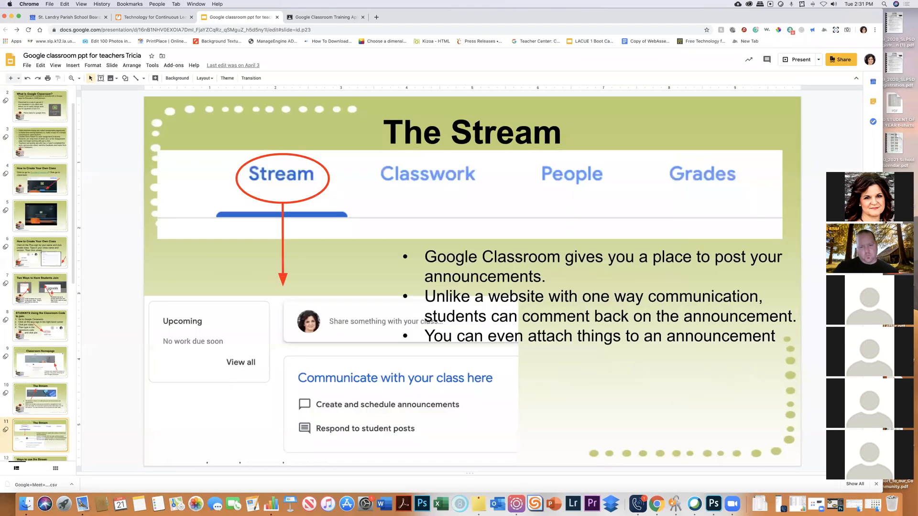
click(504, 280)
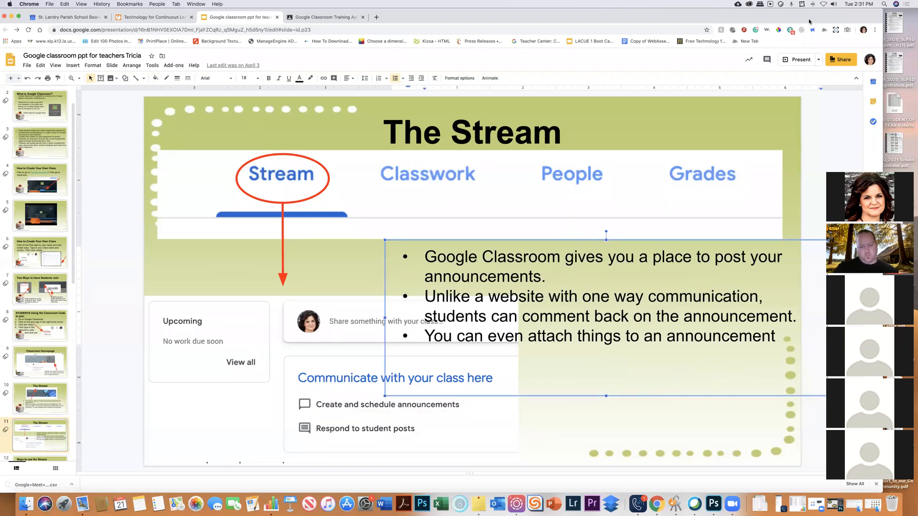
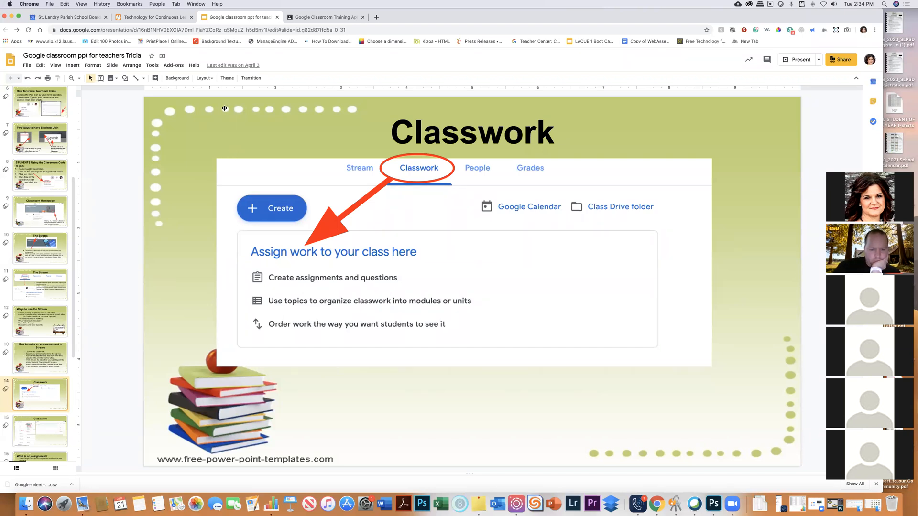
Switch back to the Google Classroom Training April 21 class and start a new assignment in its Classwork
click(302, 18)
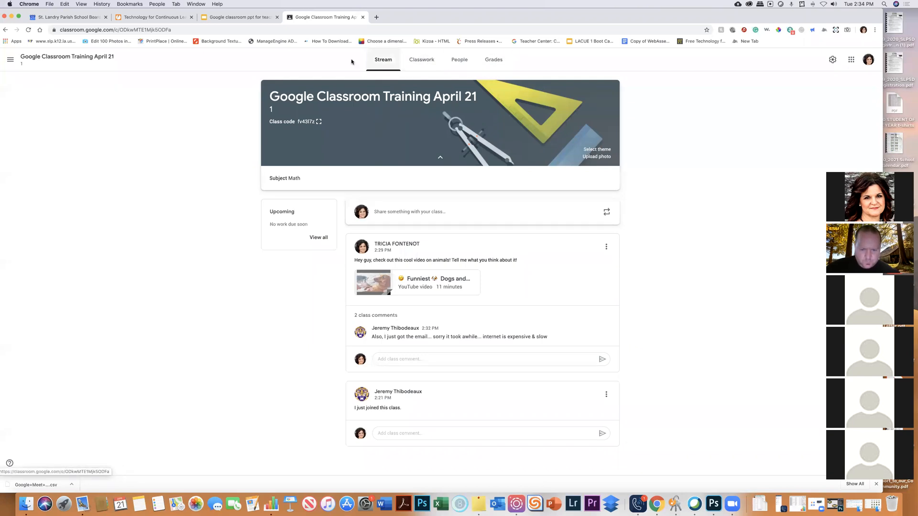
click(418, 63)
click(387, 62)
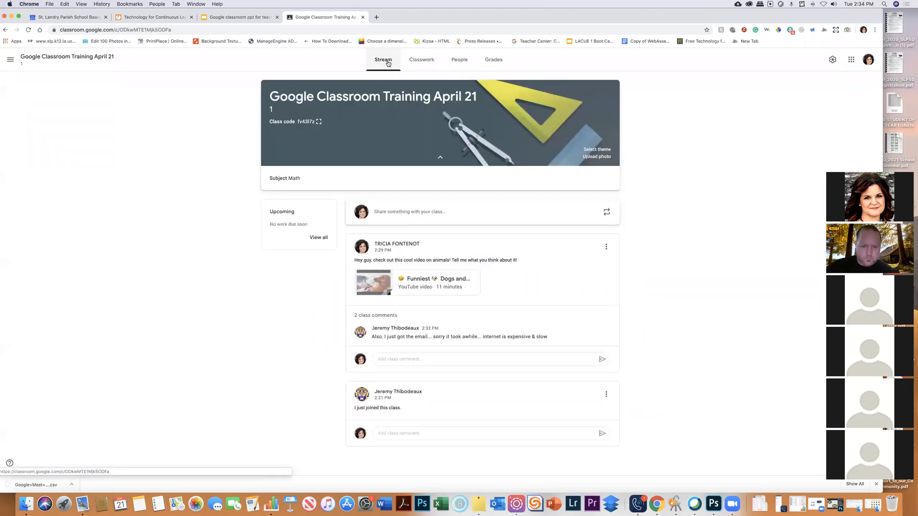
click(424, 64)
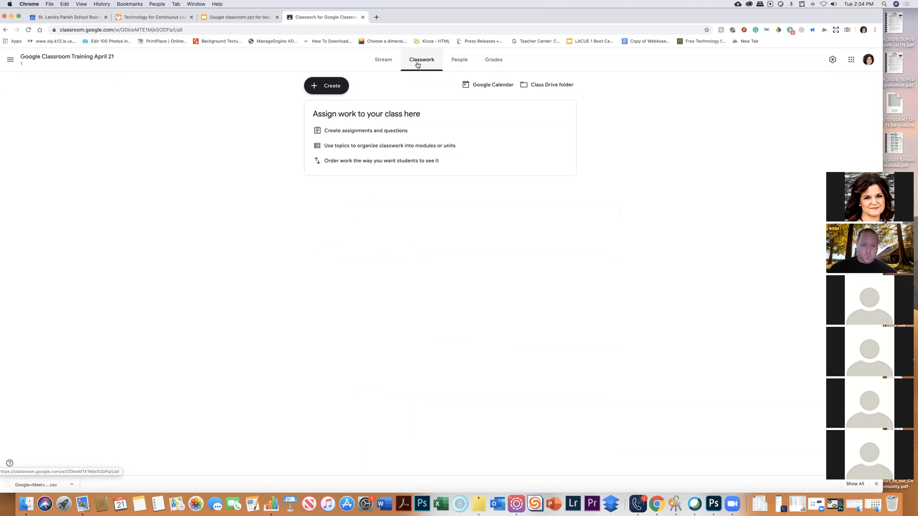
click(320, 89)
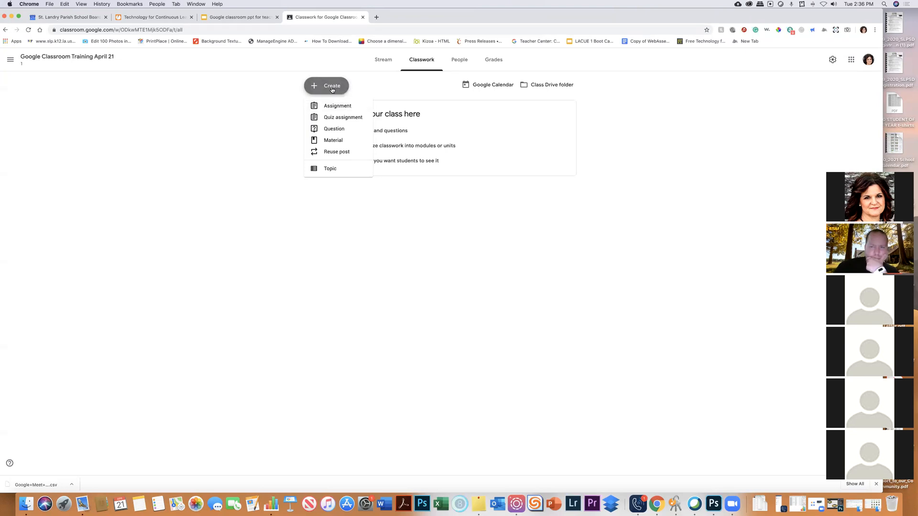
click(331, 106)
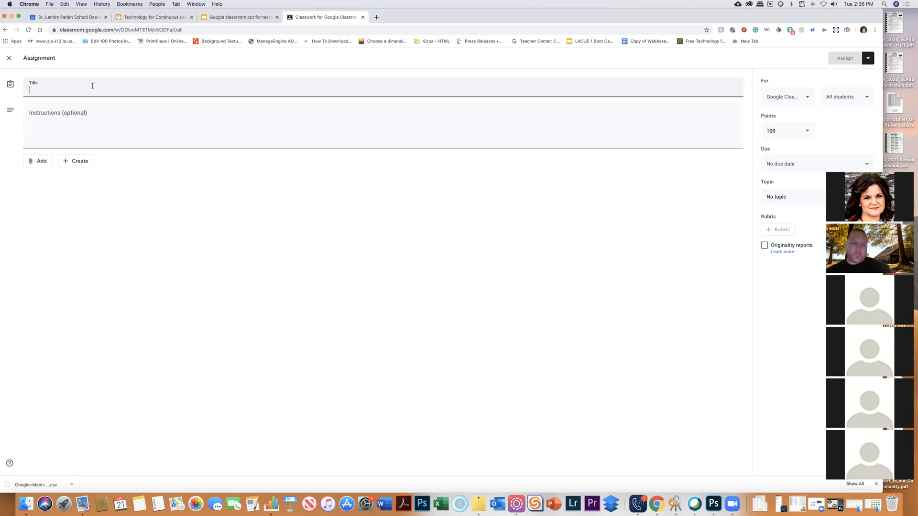
text(Mamma)
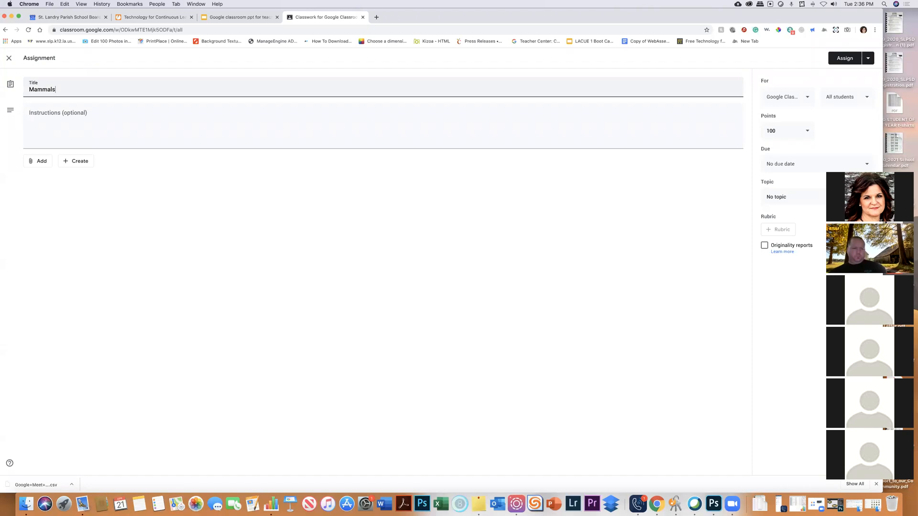
text(ls)
key(BackSpace)
key(BackSpace)
key(BackSpace)
key(BackSpace)
key(BackSpace)
key(BackSpace)
key(BackSpace)
Title the assignment "Types of Animals"
text(t)
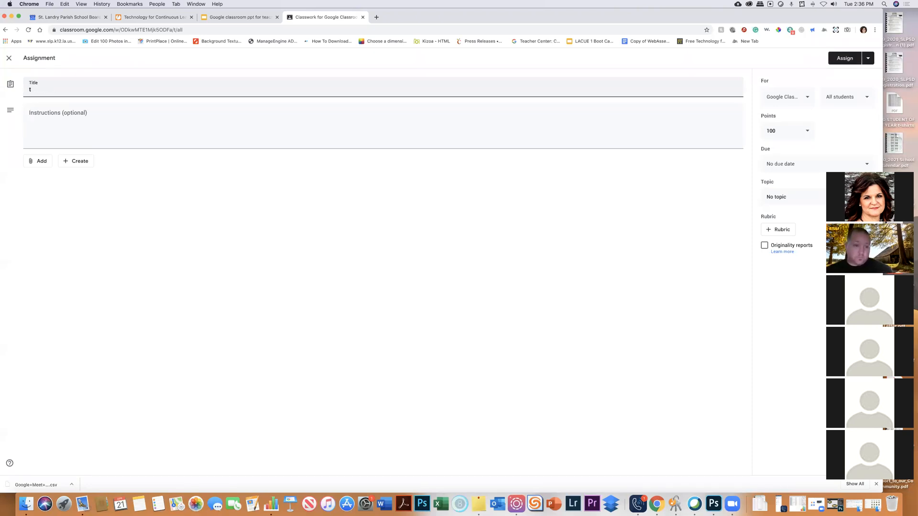
key(BackSpace)
text(Ty)
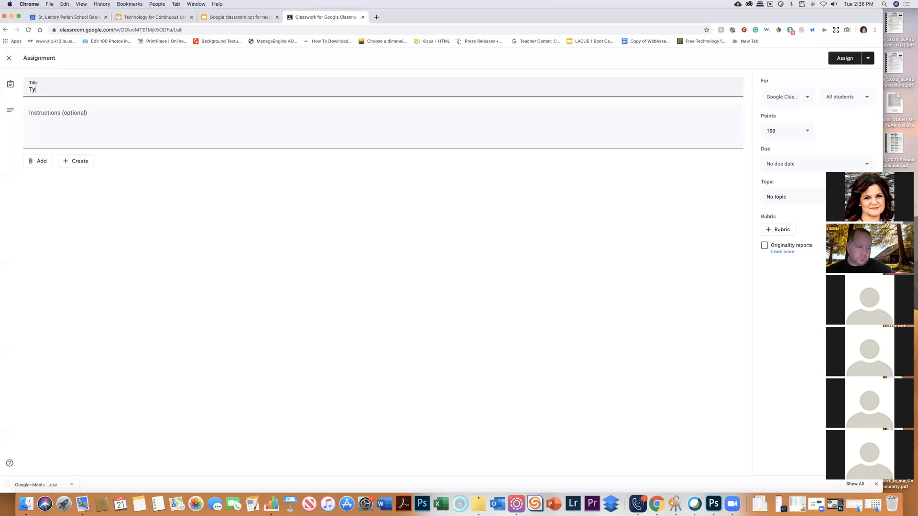
text(pes of A)
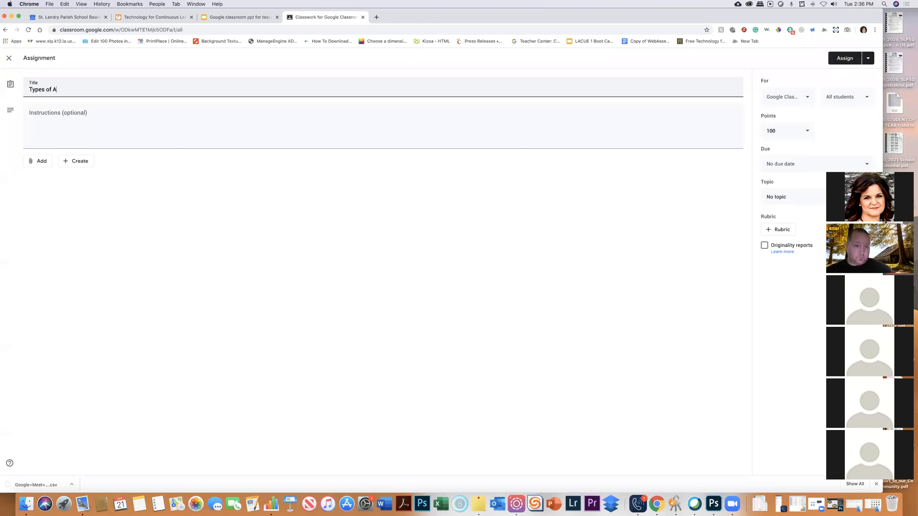
text(nimals)
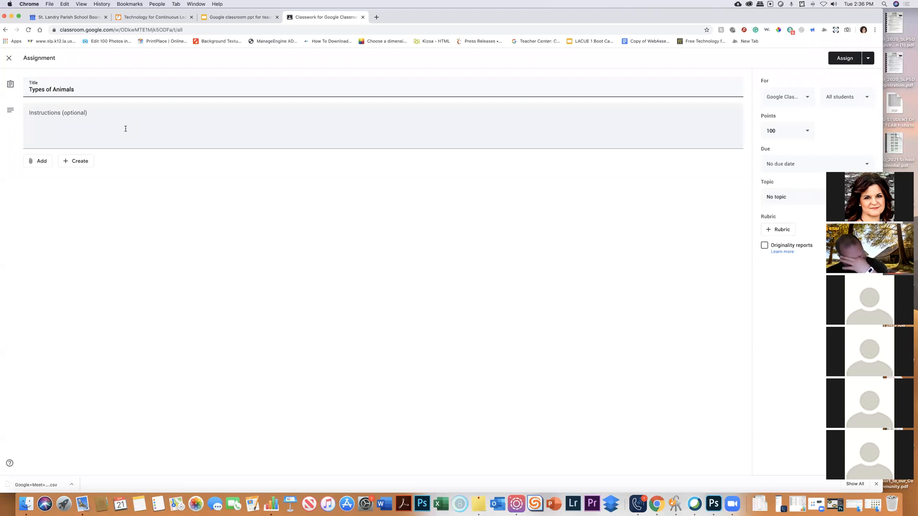
Enter the assignment instructions "Please watch the attached video and complete the assignment and quiz."
click(126, 128)
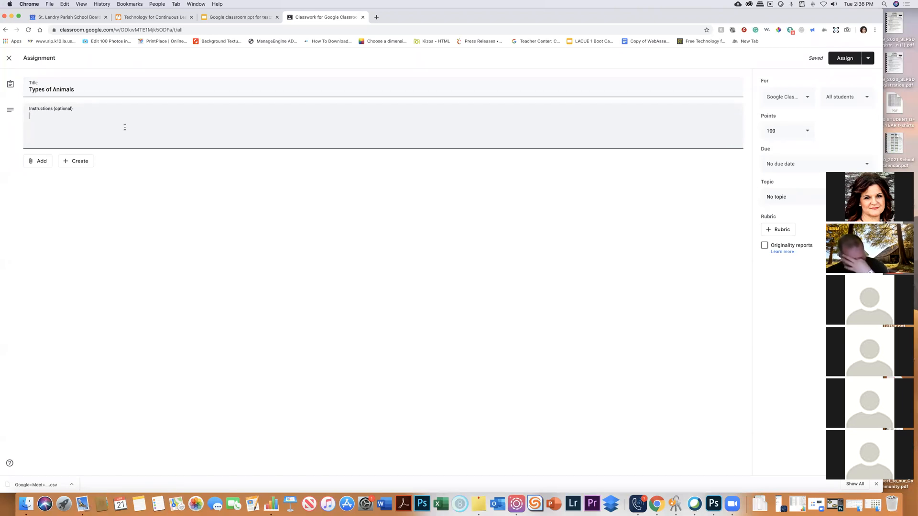
text(Please w)
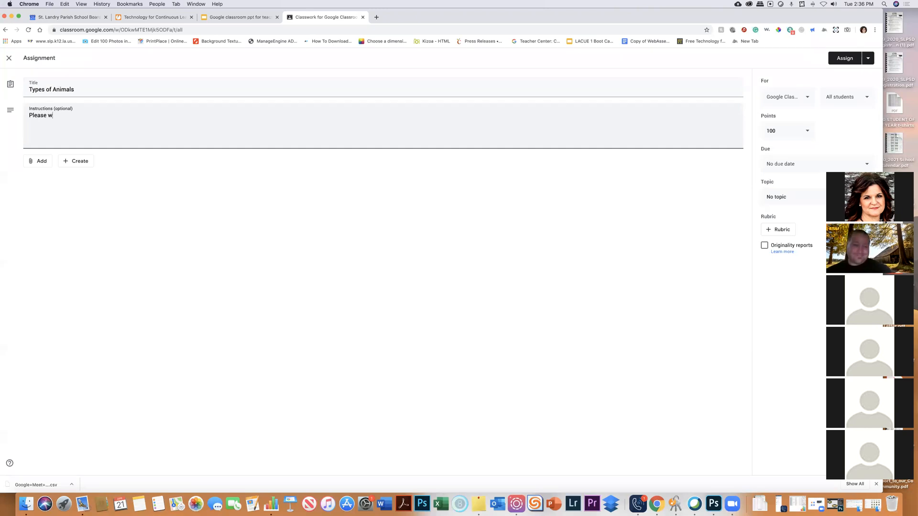
text(atch the attached )
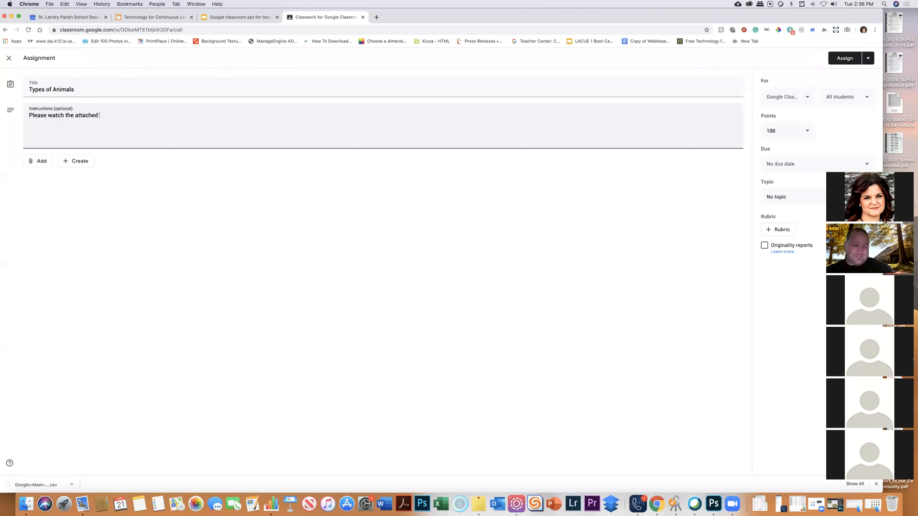
text(vido)
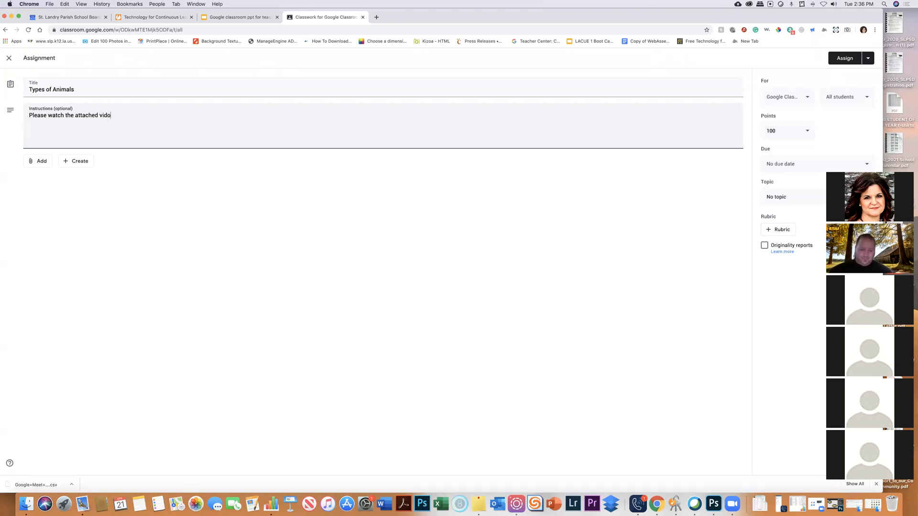
key(BackSpace)
text(eo and )
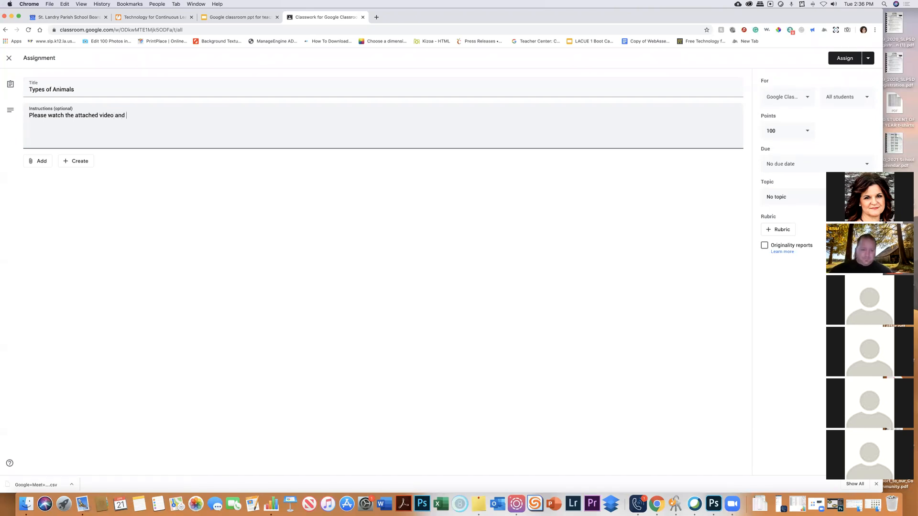
text(complete the )
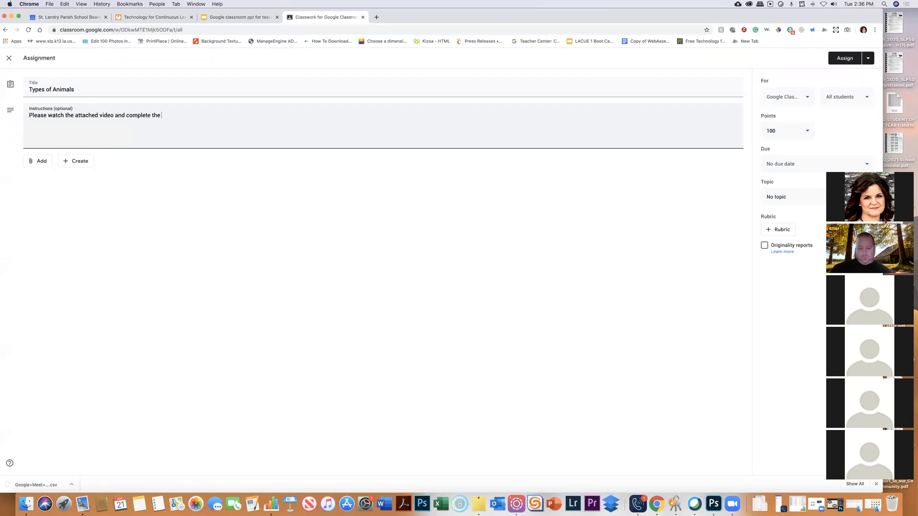
text(assignment)
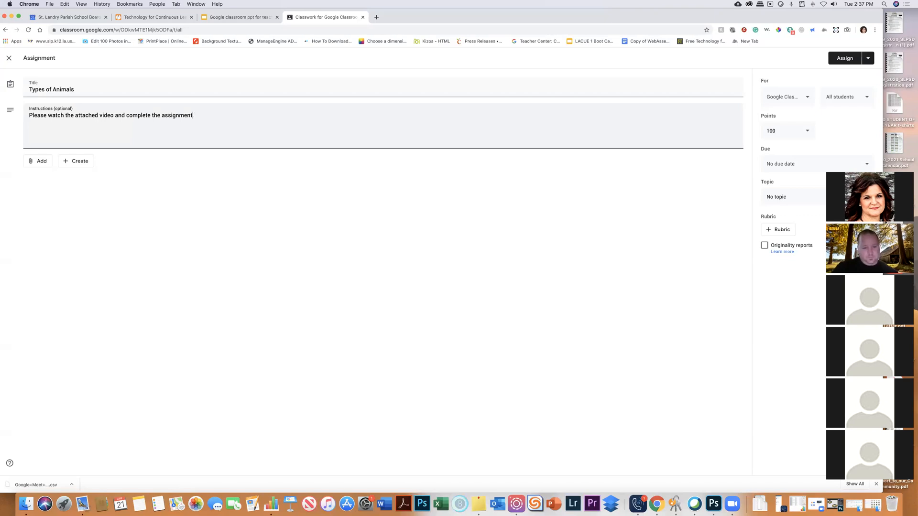
text( and quiz.)
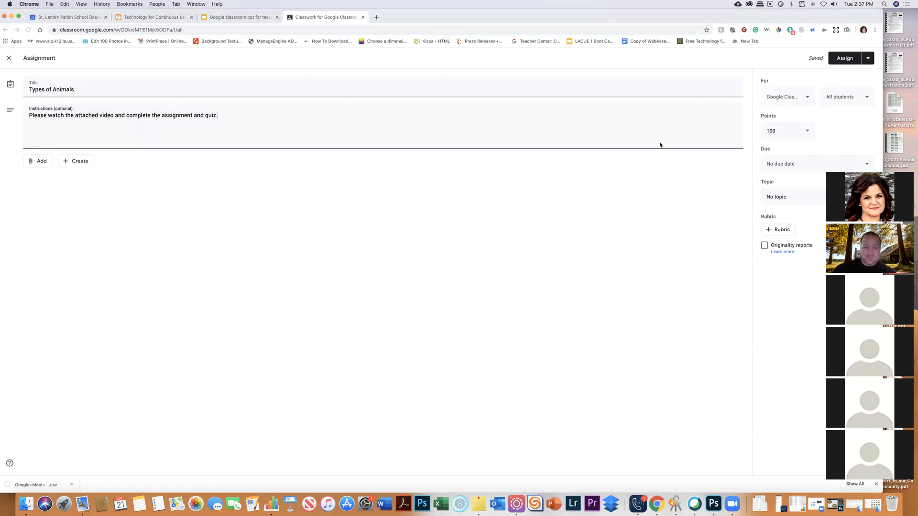
Search YouTube for "types of animals" and attach the video "Animal Classification for Children: Classifying Vertebrates and Invertebrates for Kids - FreeSchool"
click(34, 167)
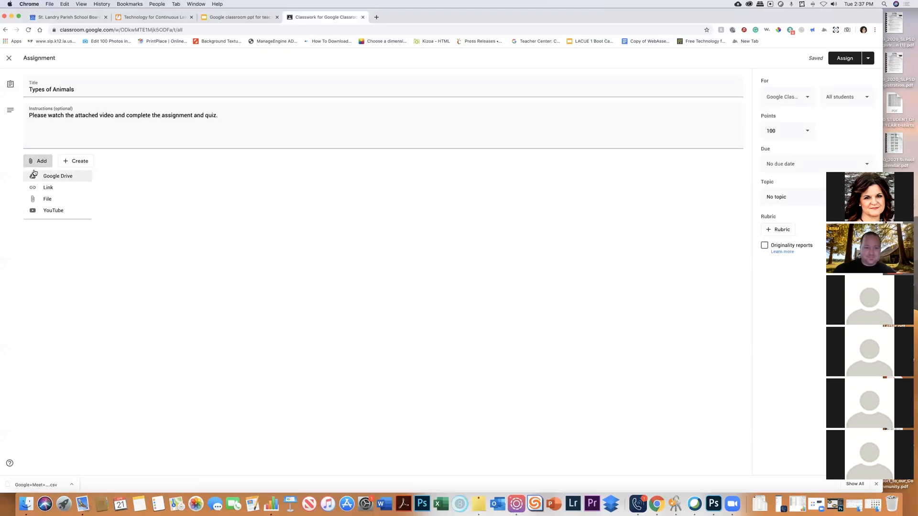
click(53, 213)
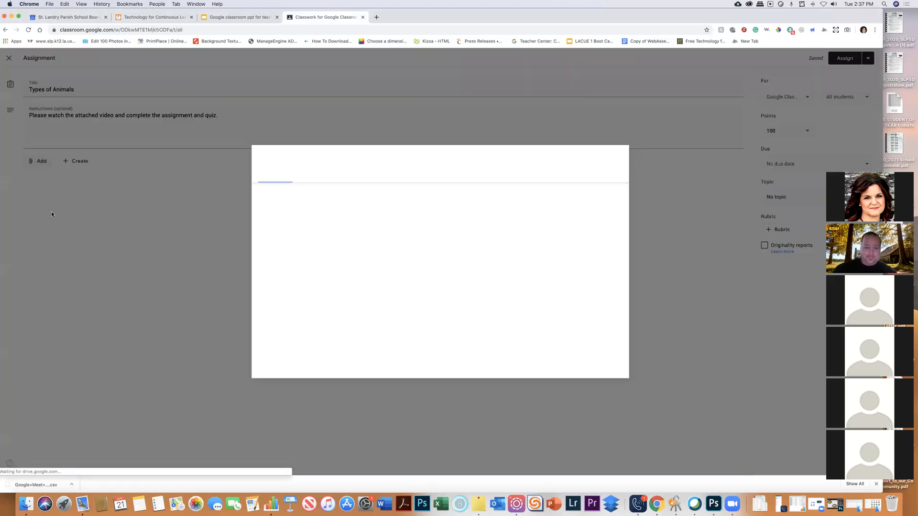
click(335, 194)
text(types of animals)
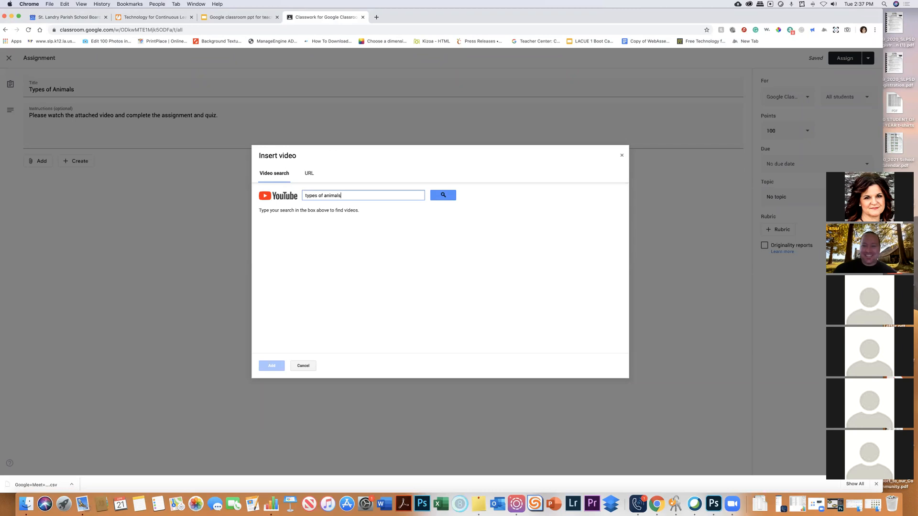
key(Return)
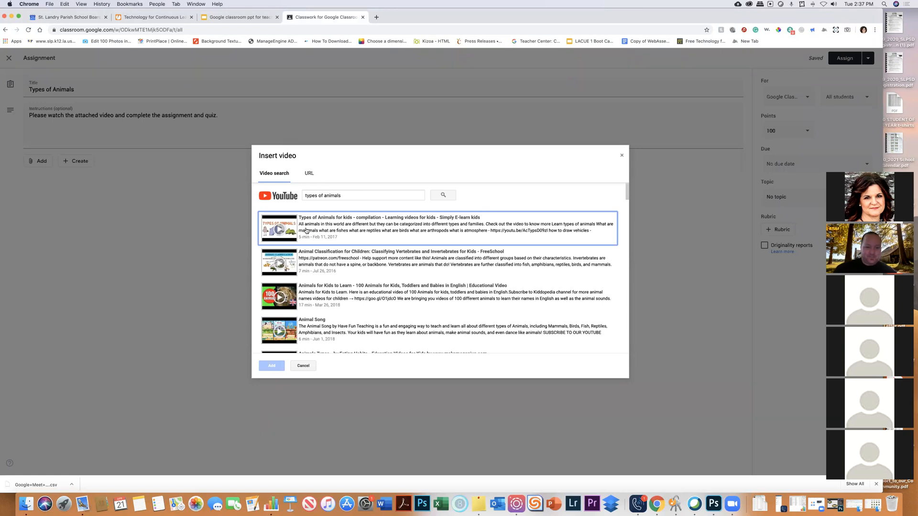
click(325, 261)
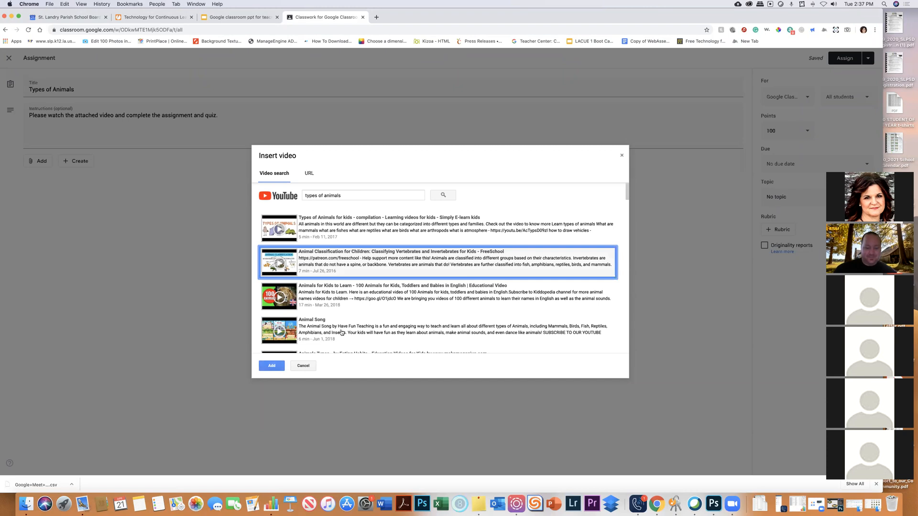
click(272, 366)
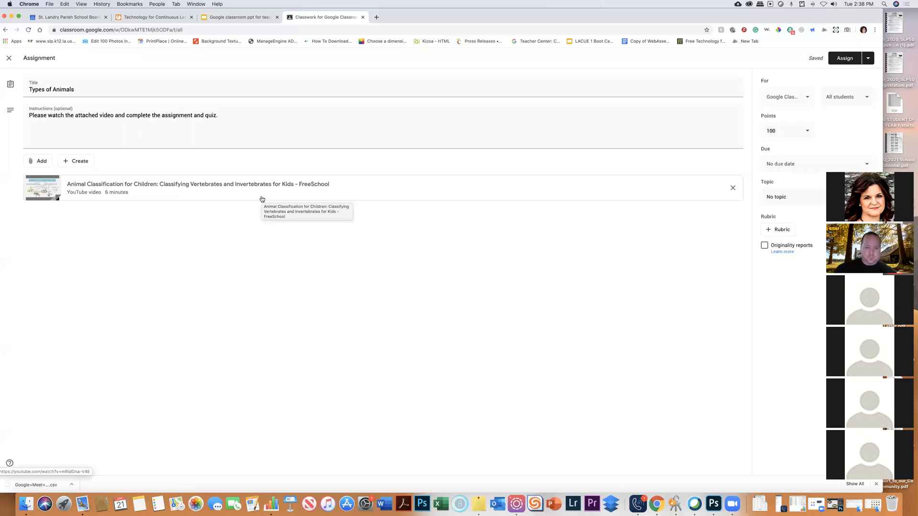
Search Google Drive for "types", attach the Types of Animals document, and set it to make a copy for each student
click(40, 163)
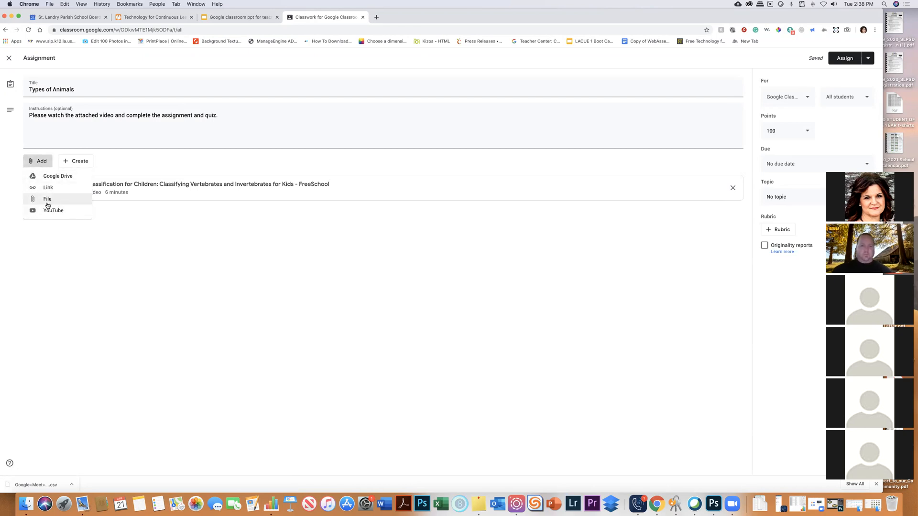
click(48, 177)
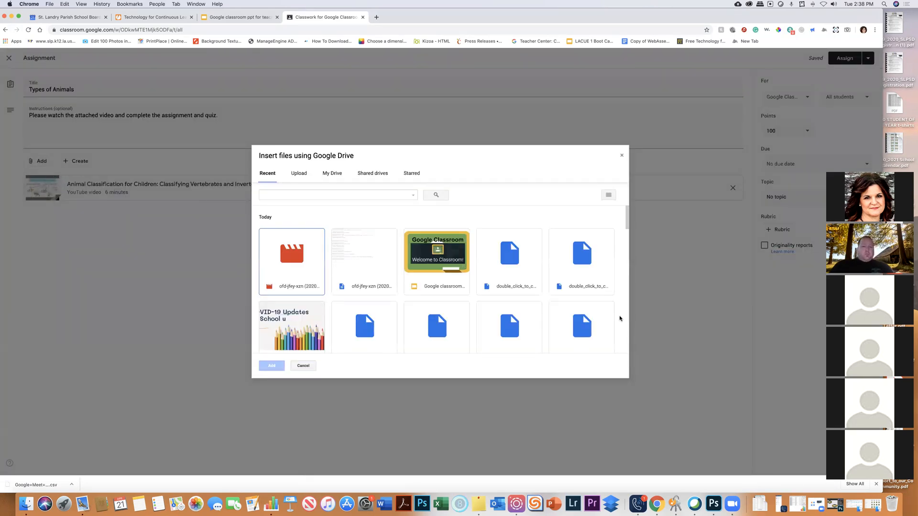
scroll(490, 336, down, 3)
scroll(491, 336, down, 10)
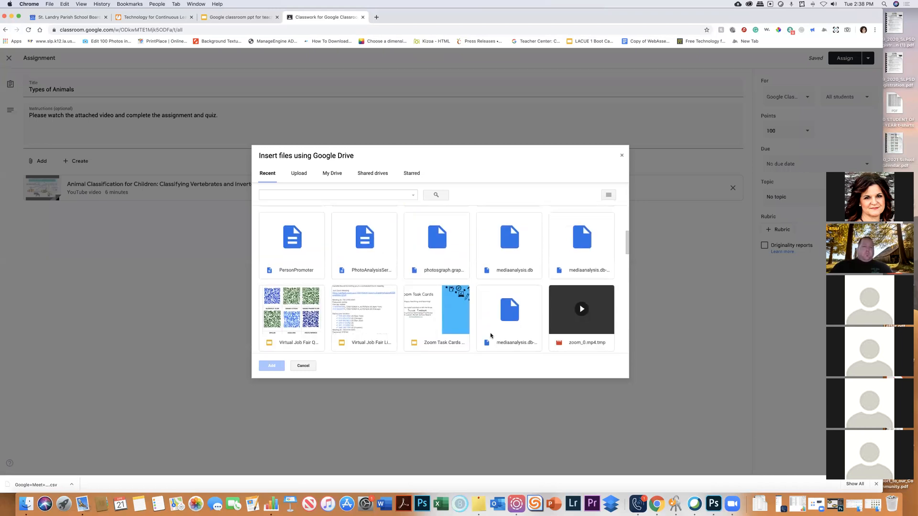
scroll(491, 336, up, 12)
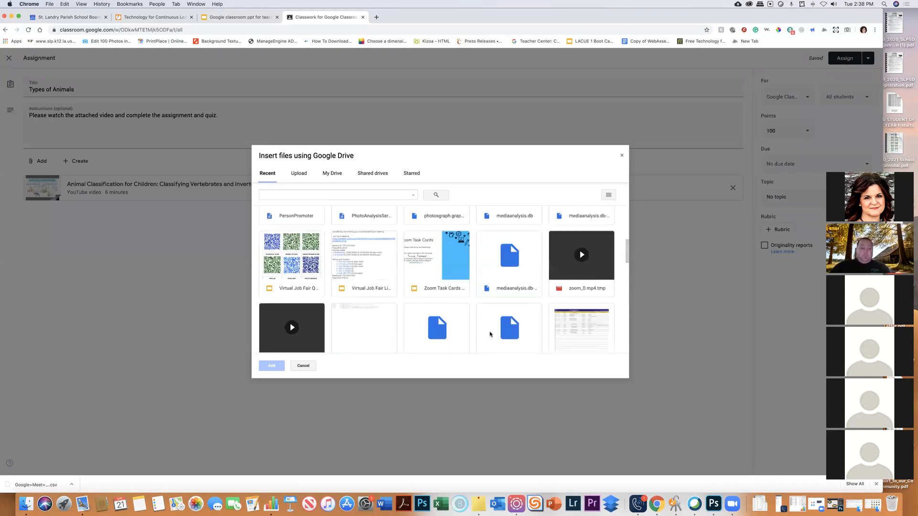
click(345, 193)
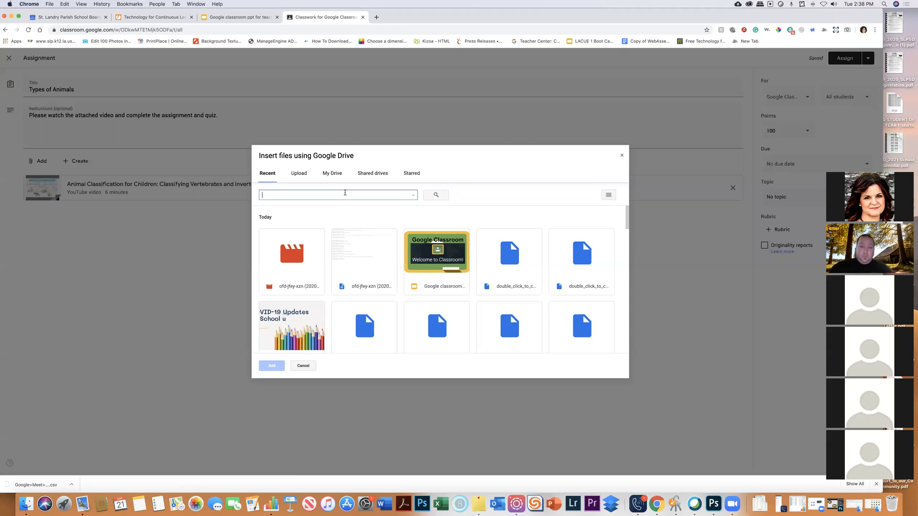
text(types)
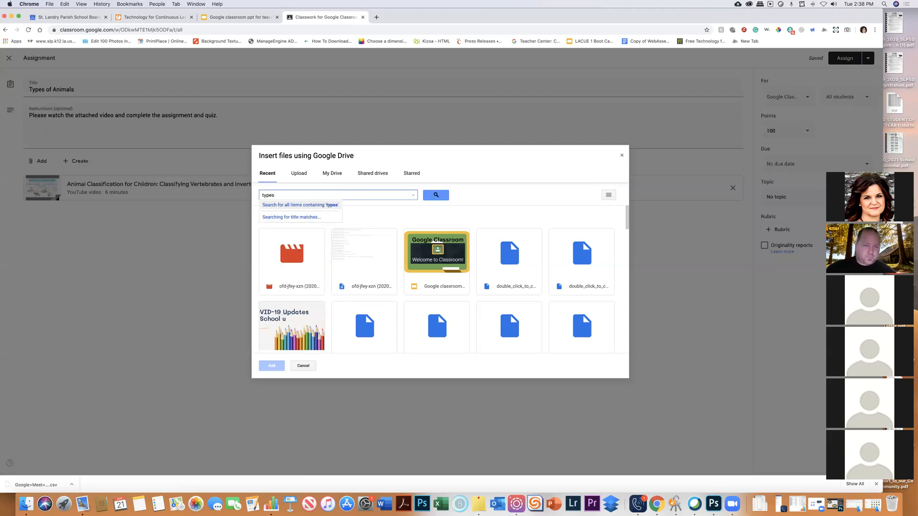
key(Return)
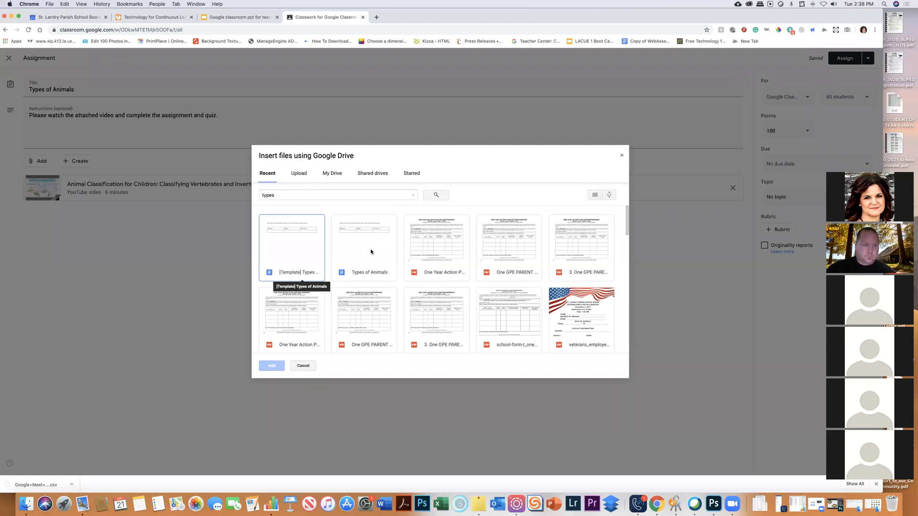
click(350, 263)
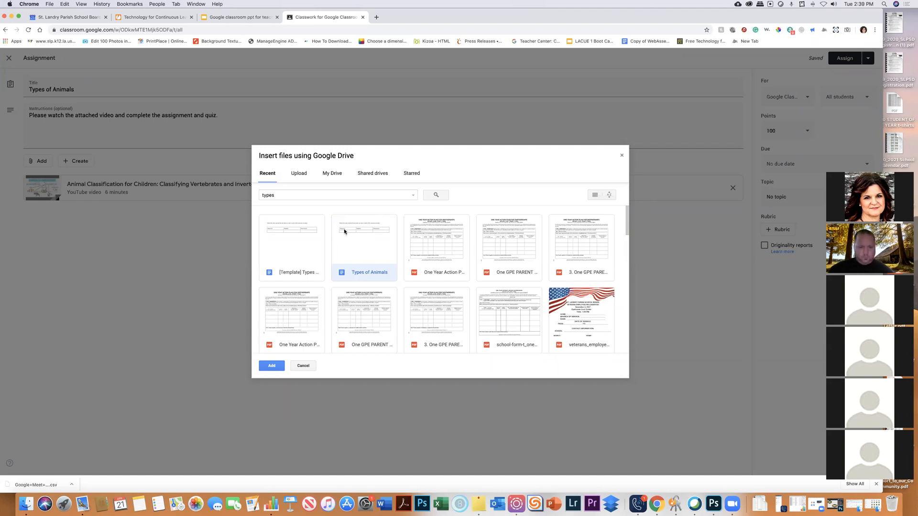
double_click(379, 258)
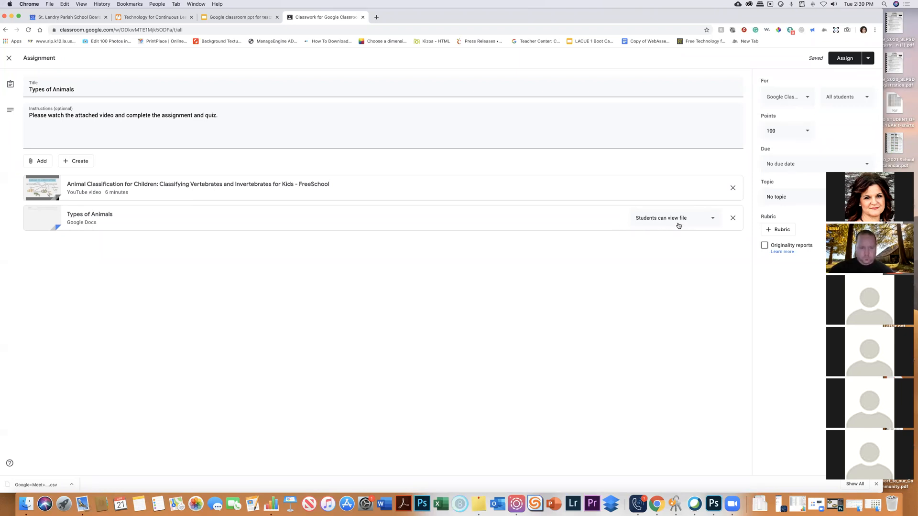
click(712, 221)
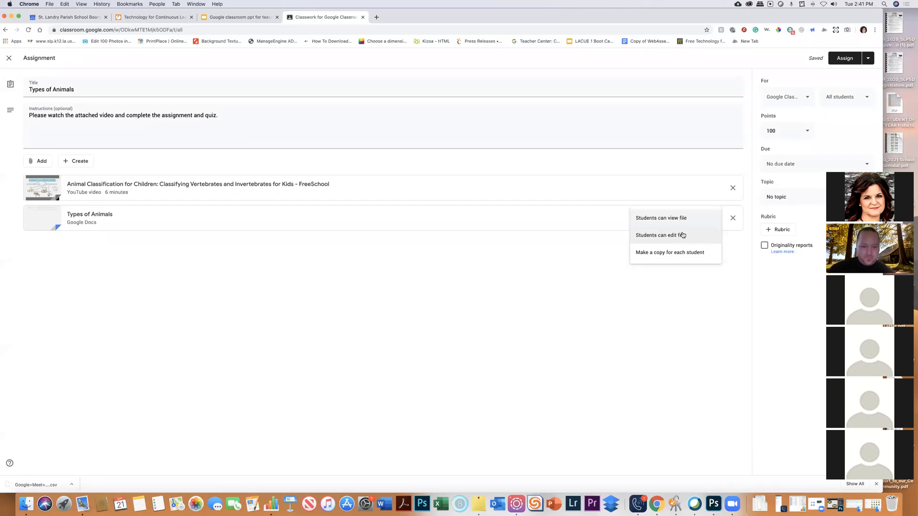
click(670, 253)
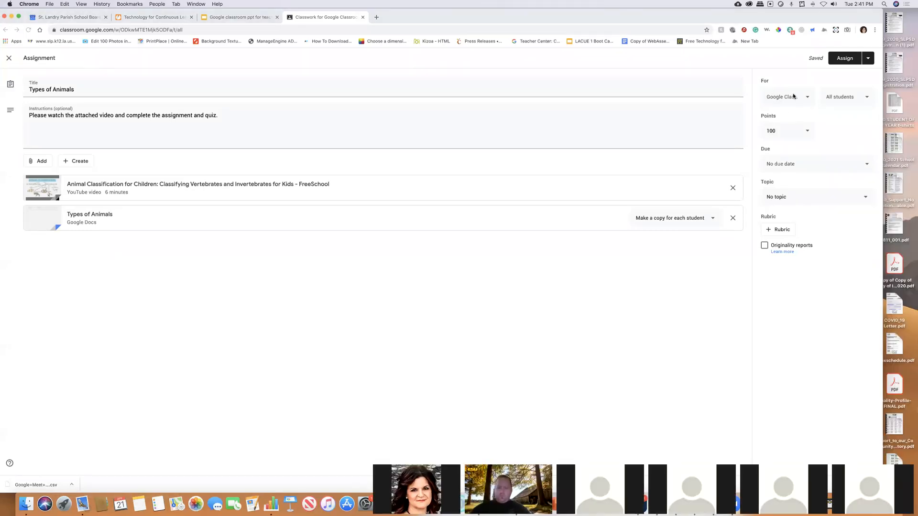
Include the Highland Teachers class and the CTE Sample and SLP 4th grade classes as additional recipients of the assignment
click(807, 99)
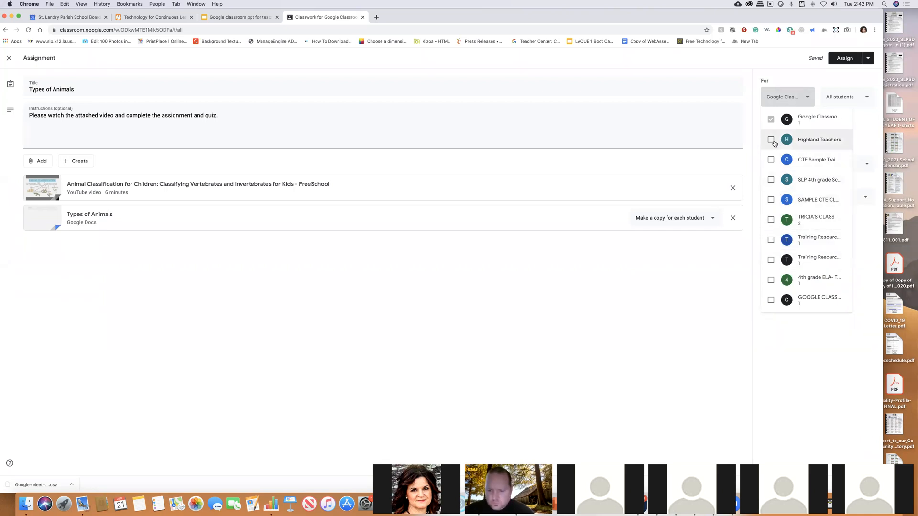
click(794, 75)
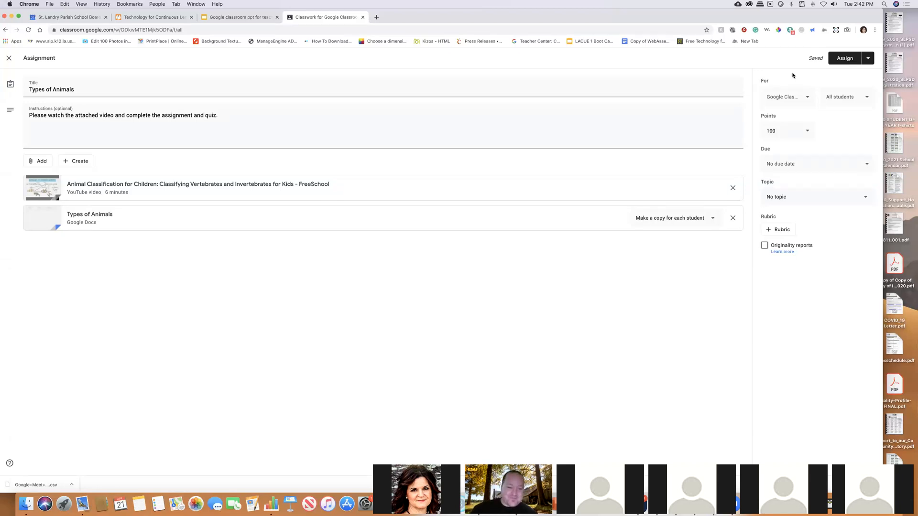
click(808, 98)
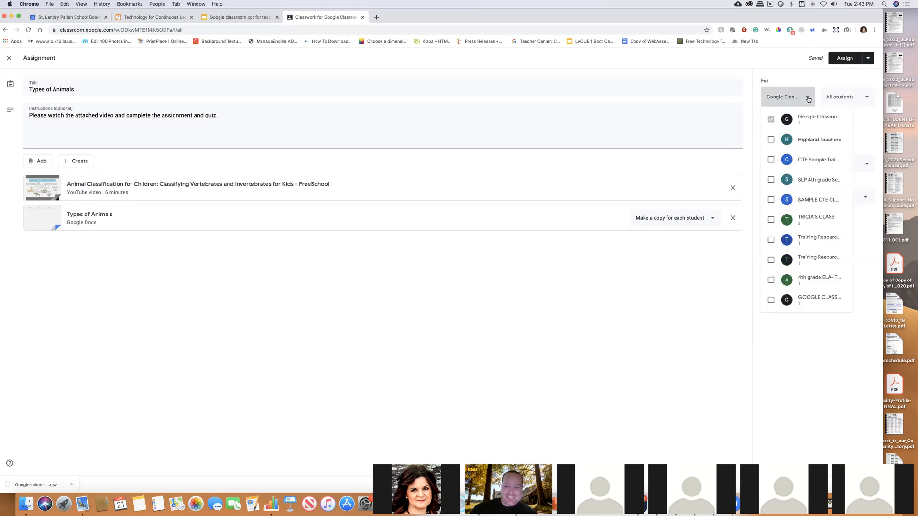
click(771, 139)
click(771, 159)
click(771, 180)
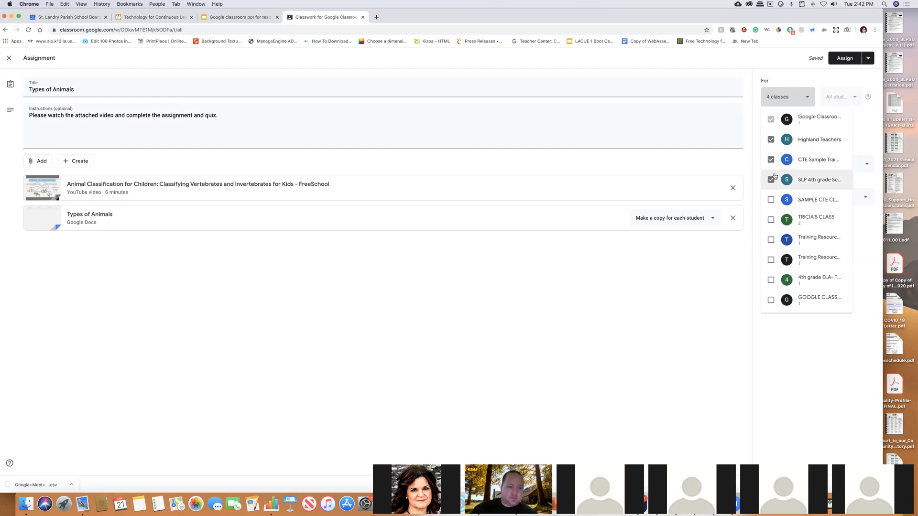
Remove the three additional classes from the assignment, leaving only the Google Classroom training class selected
click(772, 180)
click(771, 159)
click(771, 139)
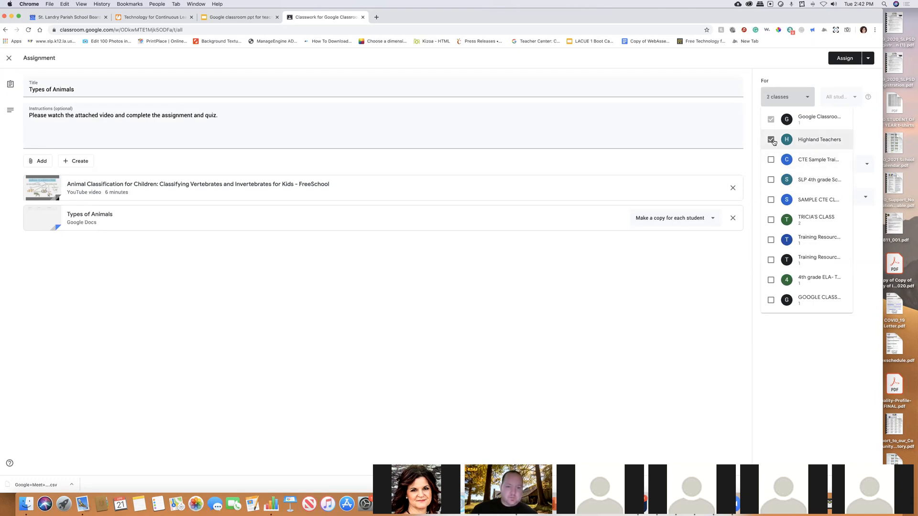
click(792, 82)
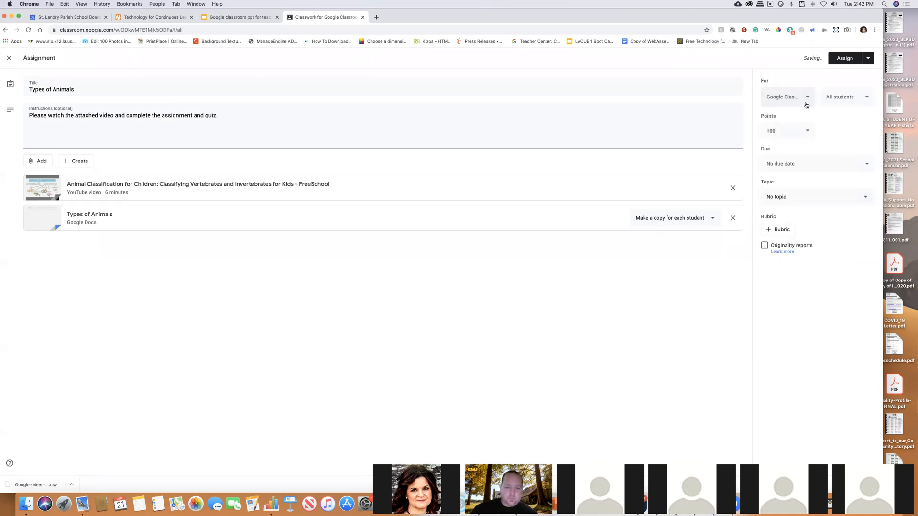
Check which students the assignment goes to and set its points to Ungraded
click(867, 97)
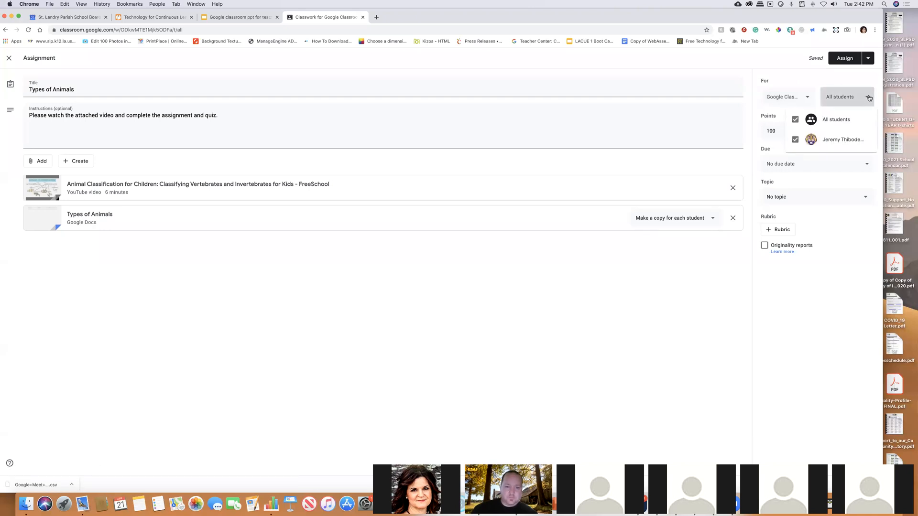
click(869, 98)
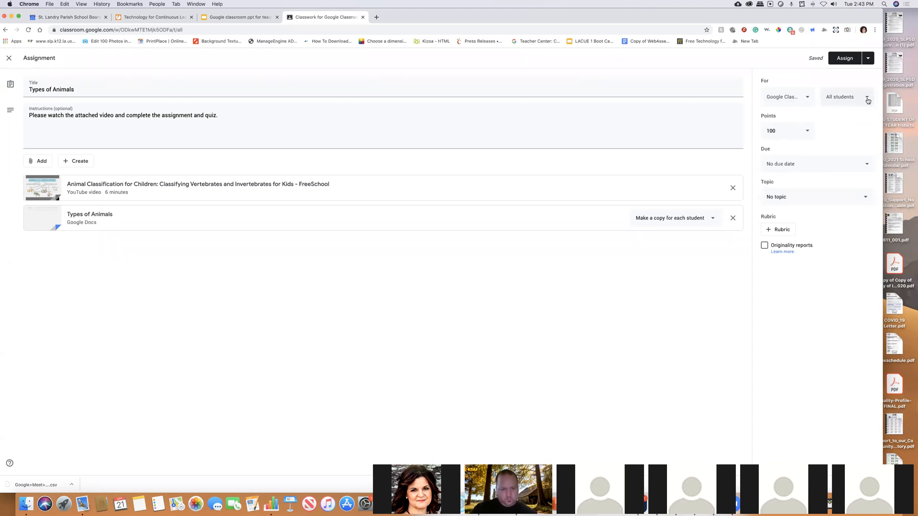
click(809, 133)
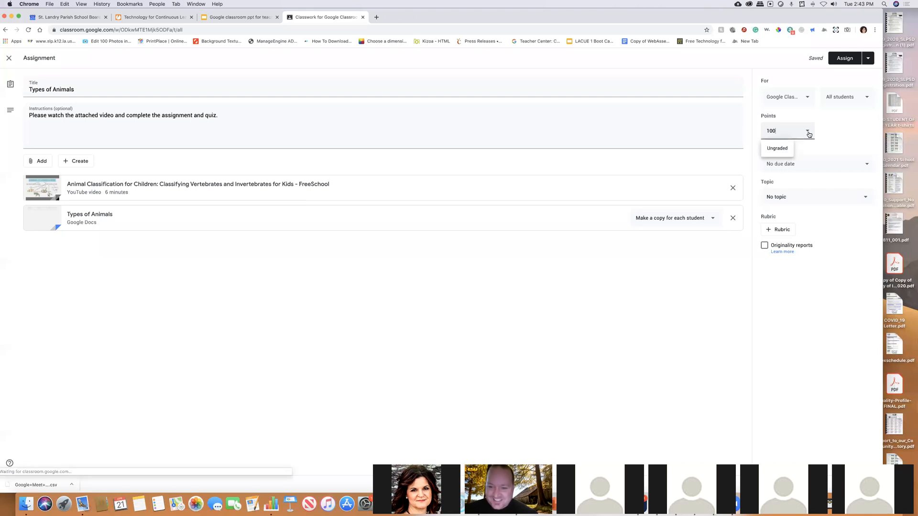
click(778, 149)
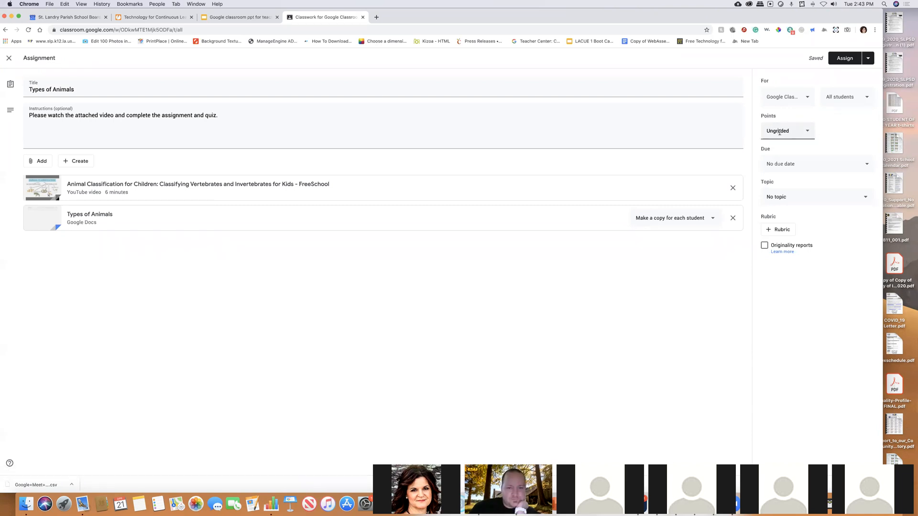
Exclude the individual student from the assignment's recipients and select that student again
click(864, 102)
click(796, 141)
click(796, 141)
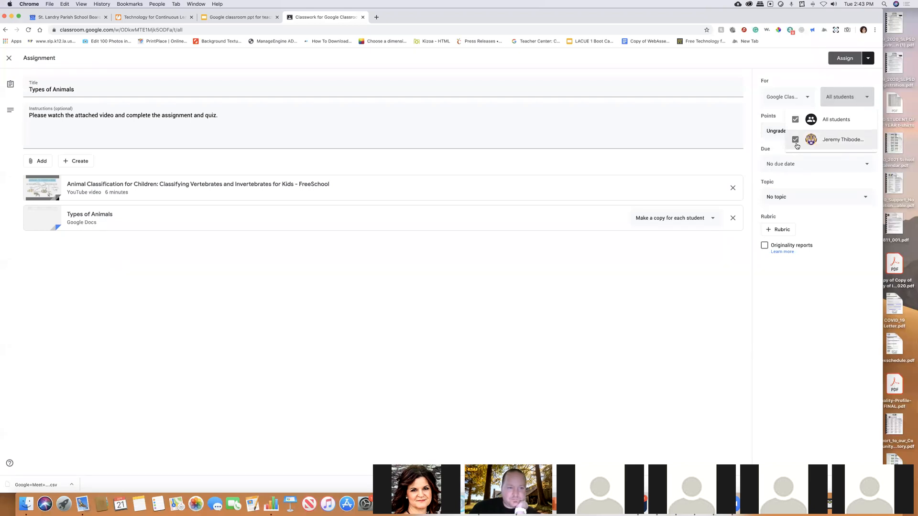
click(755, 119)
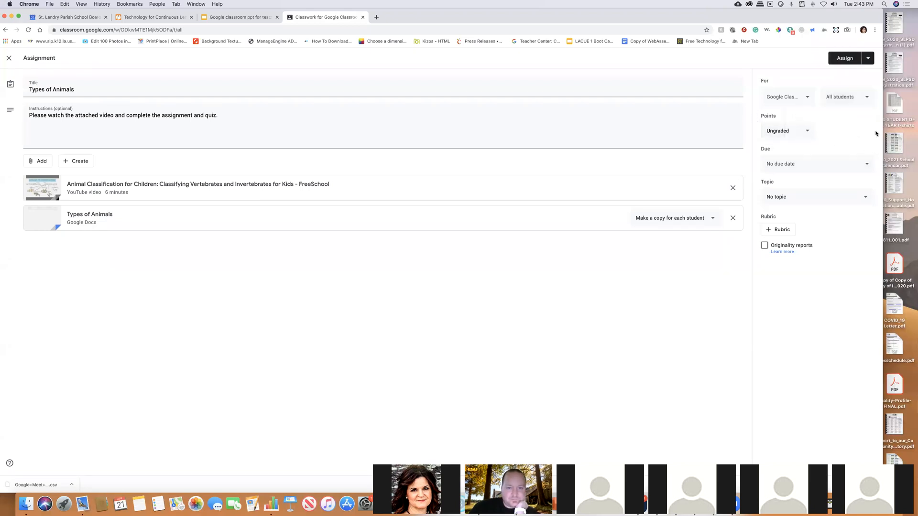
Set the assignment's due date to April 30, 2020 at 11:59 PM
click(867, 166)
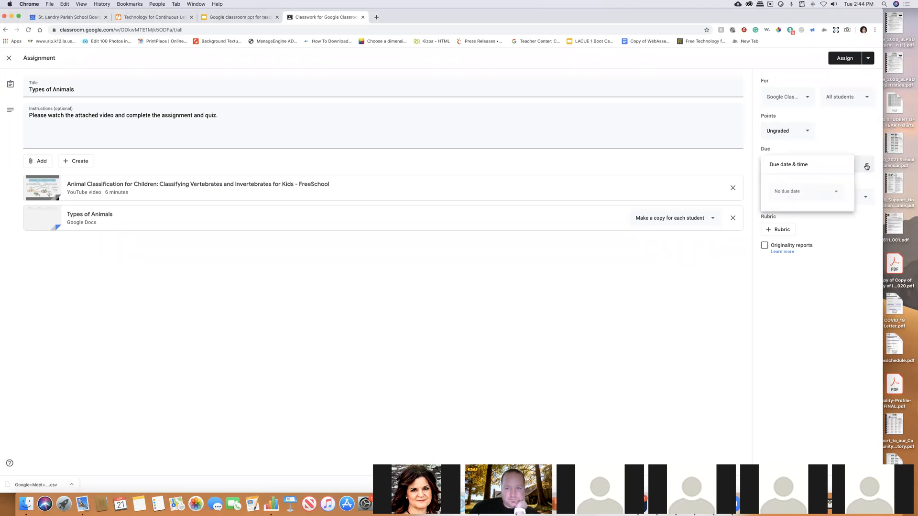
click(836, 192)
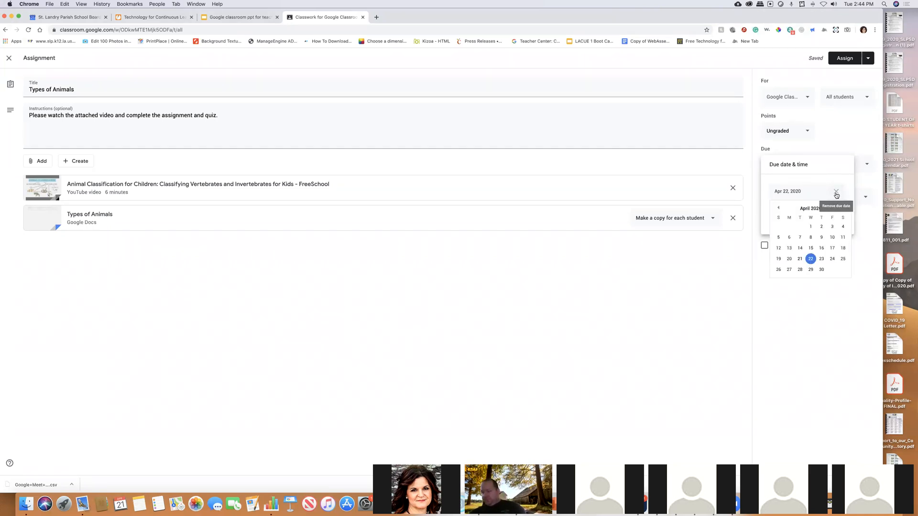
click(822, 270)
click(821, 214)
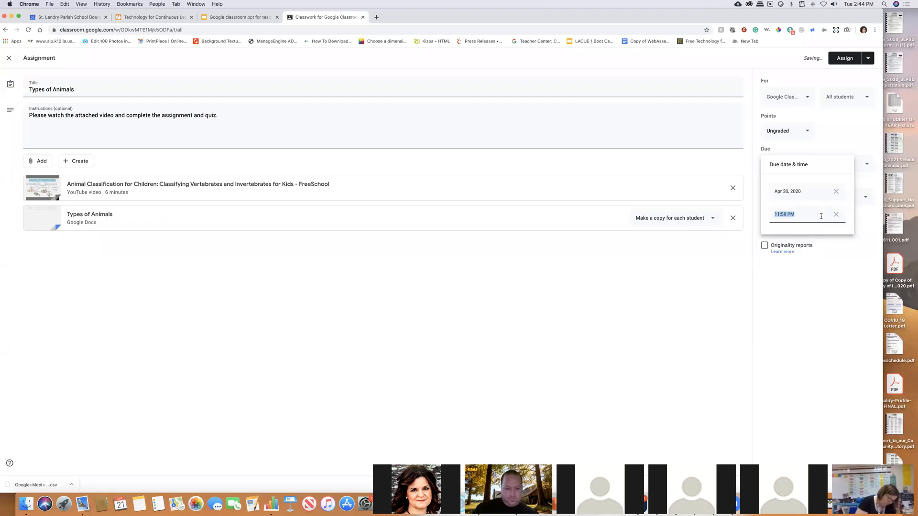
click(845, 252)
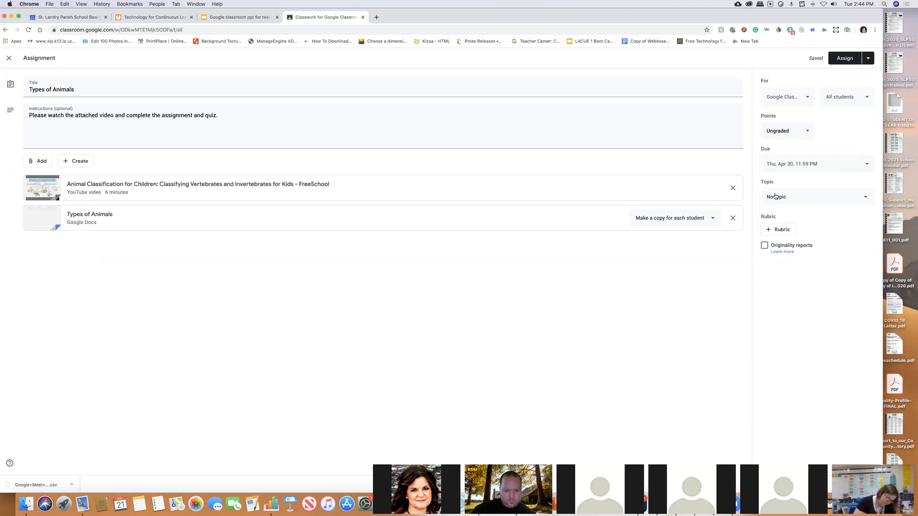
Create a new topic named "Chapter 7" for the Types of Animals assignment
click(865, 200)
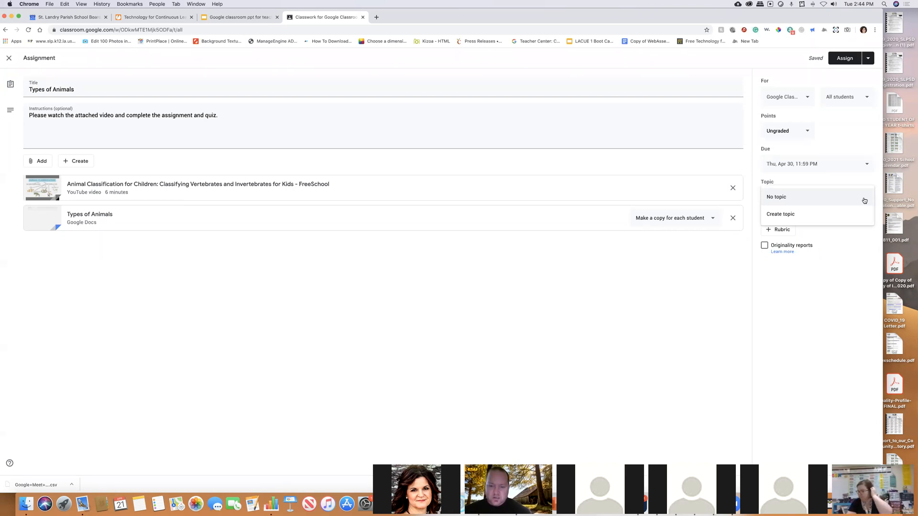
click(808, 216)
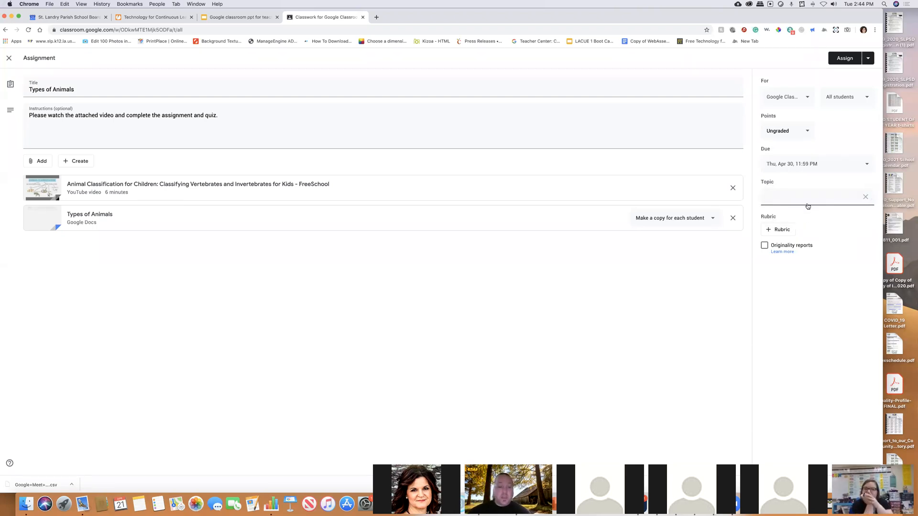
text(Chapt)
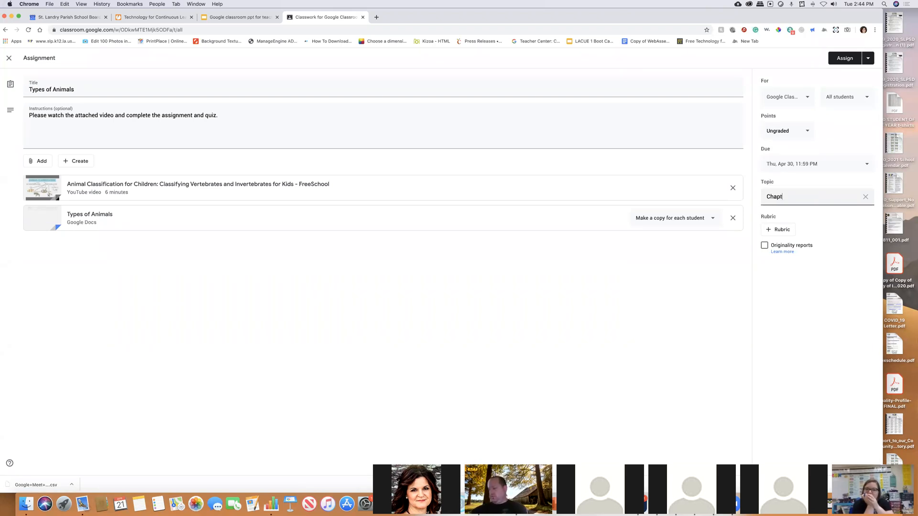
text(er 7)
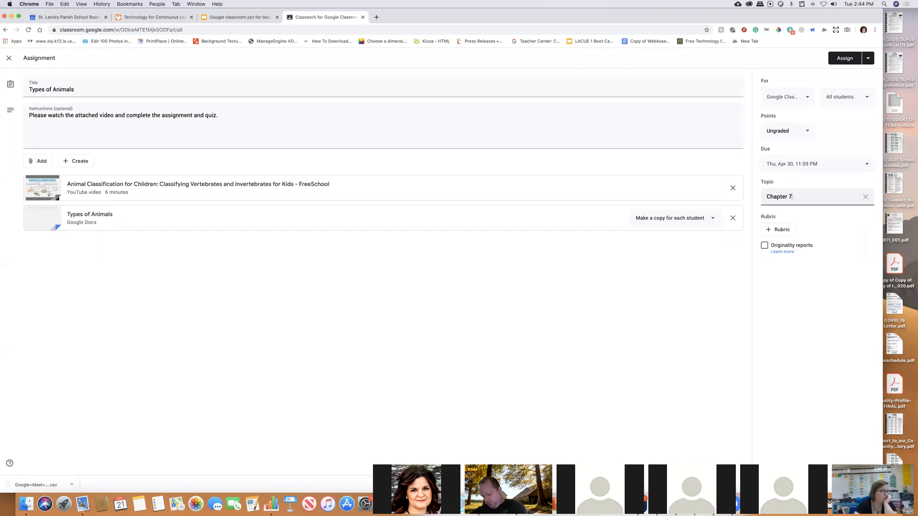
click(823, 228)
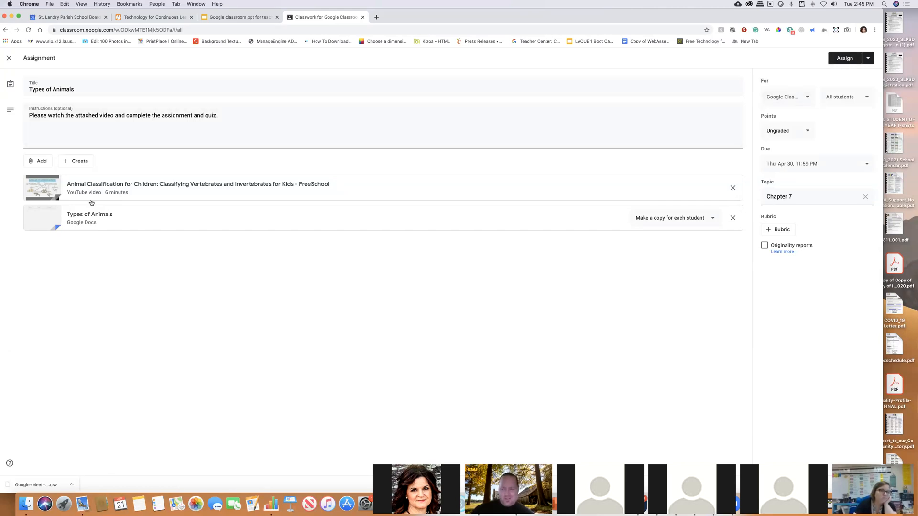
click(867, 58)
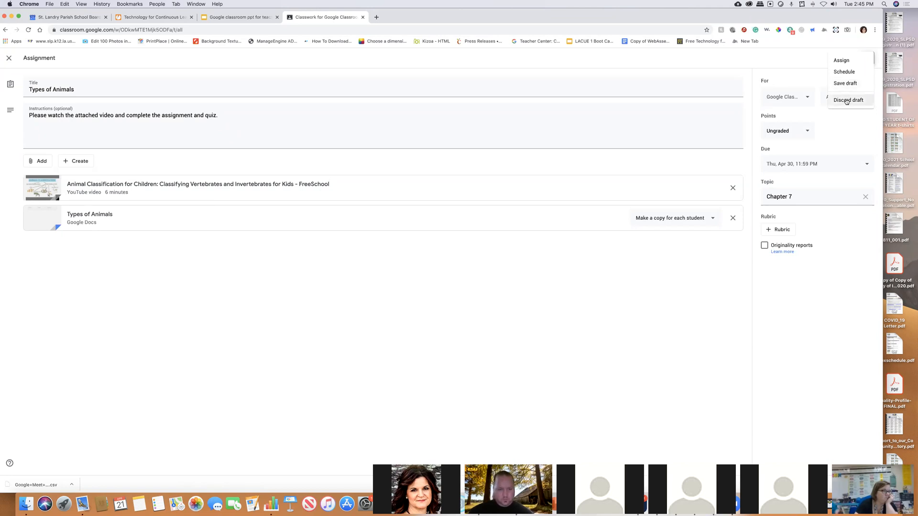
click(810, 58)
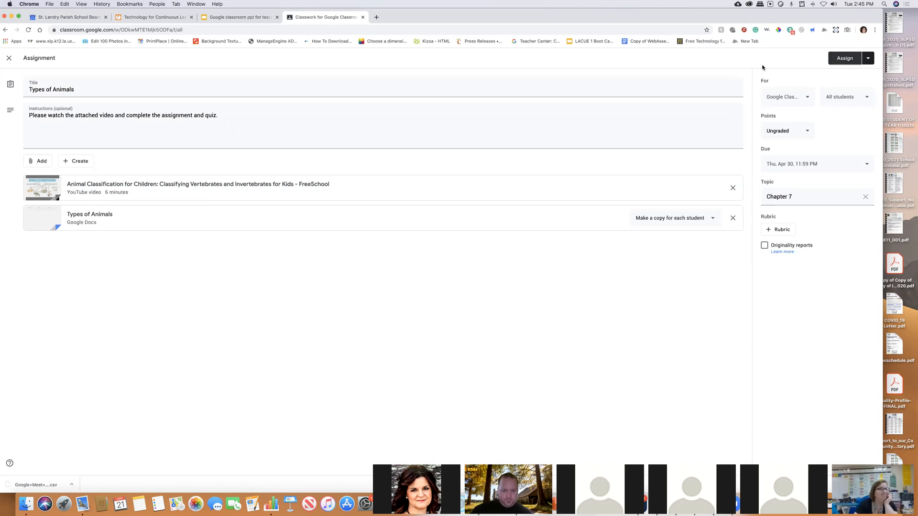
click(36, 164)
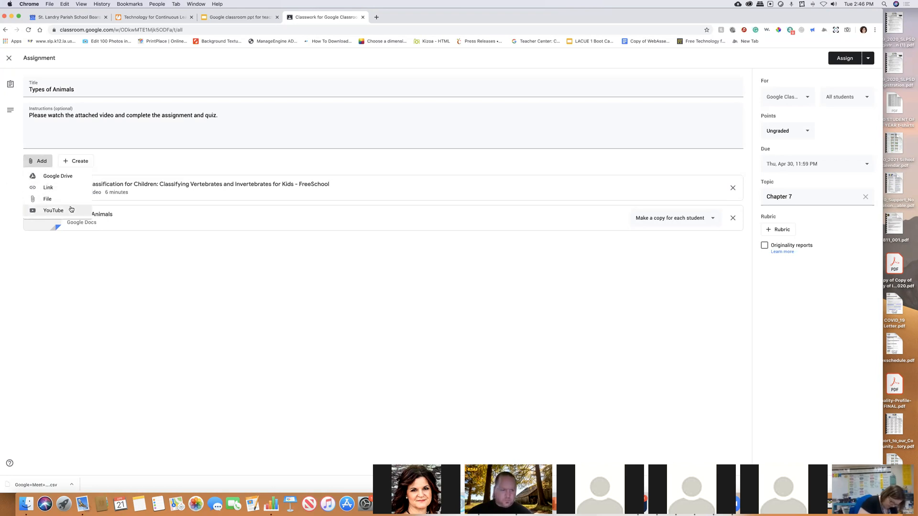
click(105, 160)
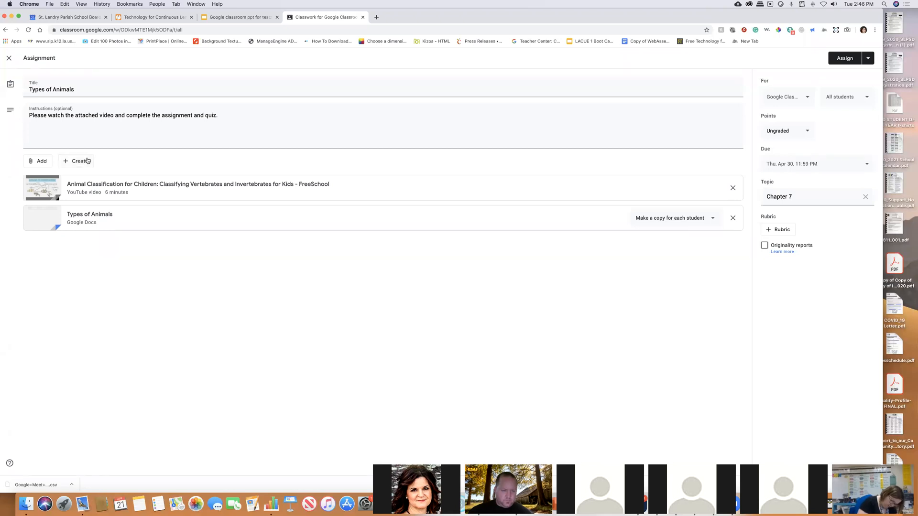
Create a new Google Form from the assignment and name it "Types of Animals"
click(81, 162)
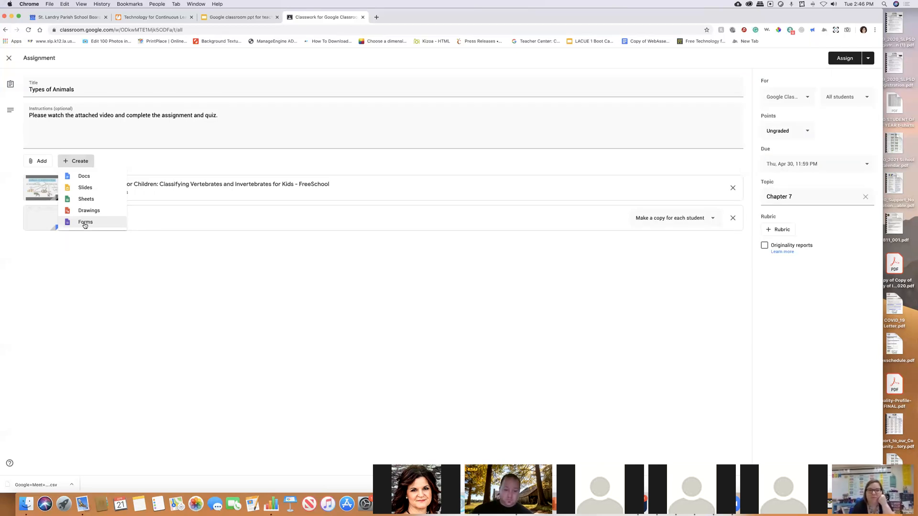
click(85, 223)
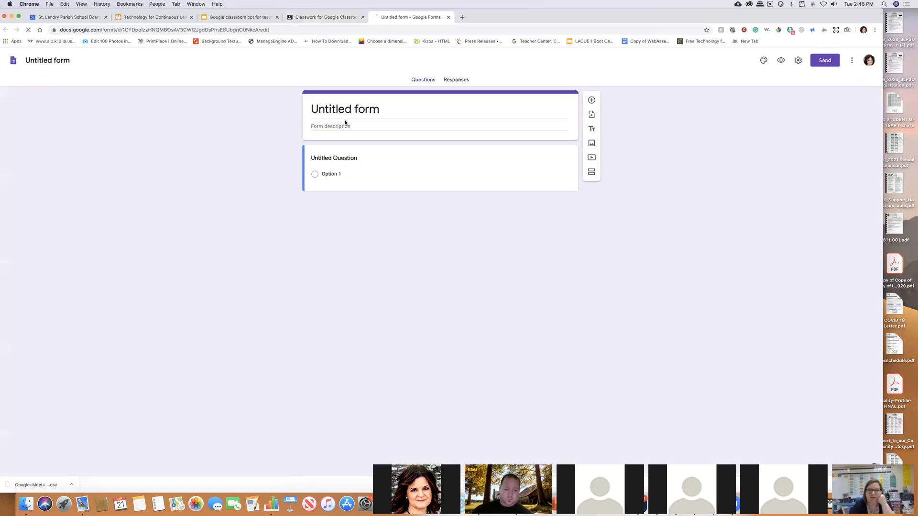
click(367, 110)
click(50, 61)
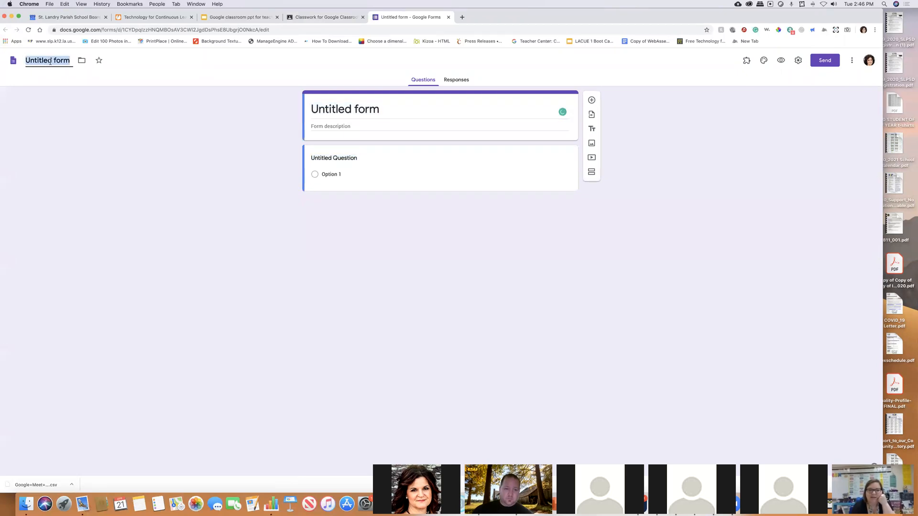
text(Ty)
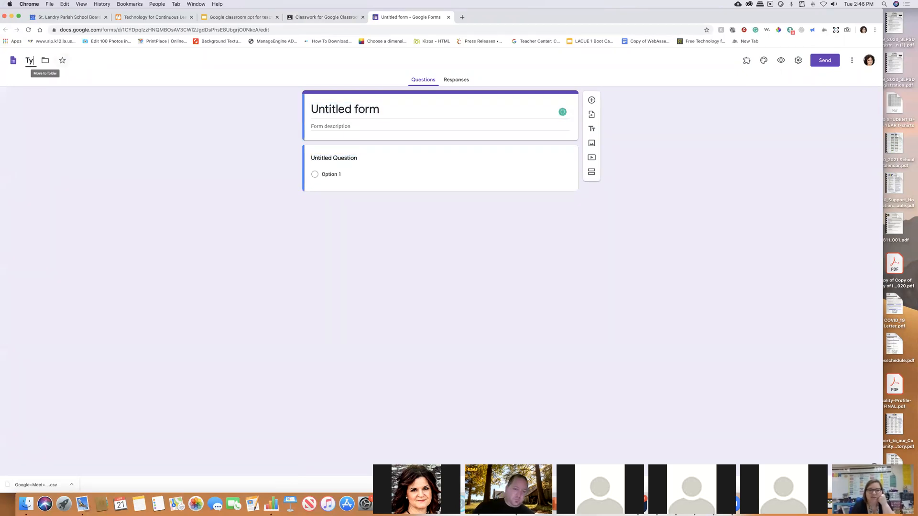
text(pes of)
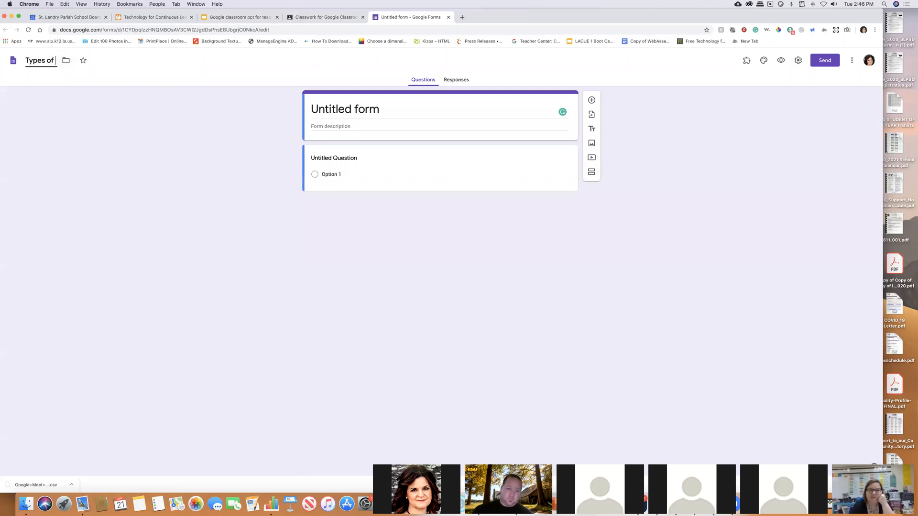
text( Animals)
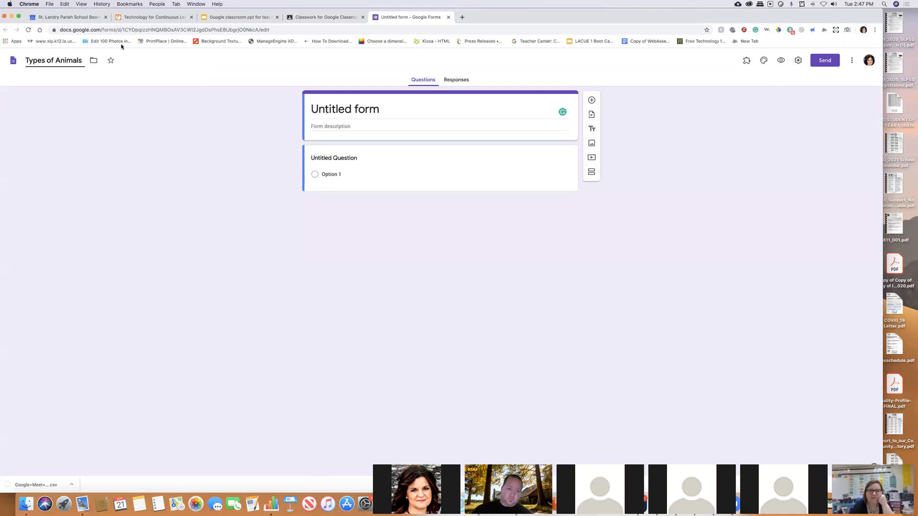
click(330, 115)
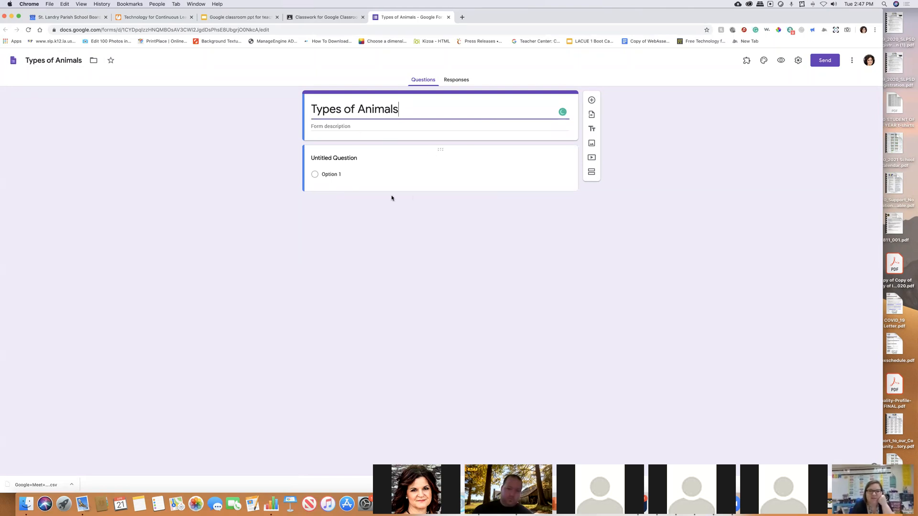
click(348, 126)
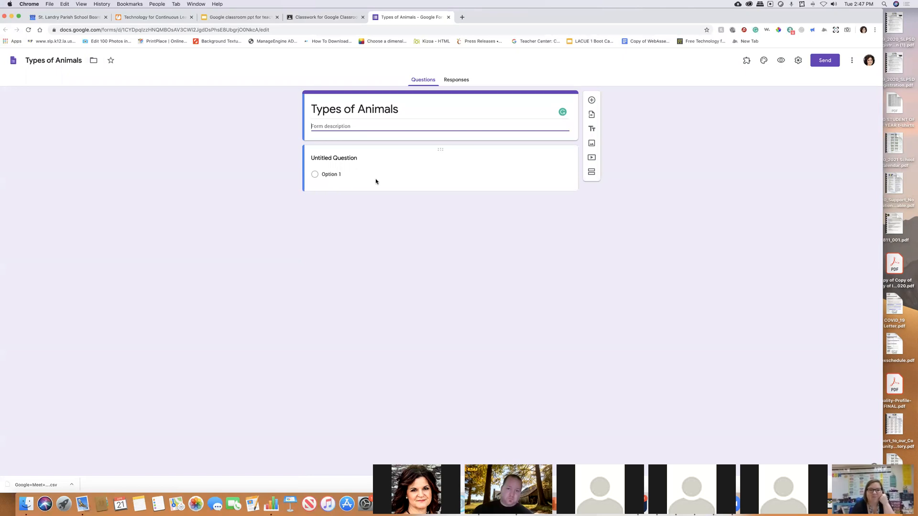
Search YouTube for "types of animals" videos to insert into the form
click(592, 162)
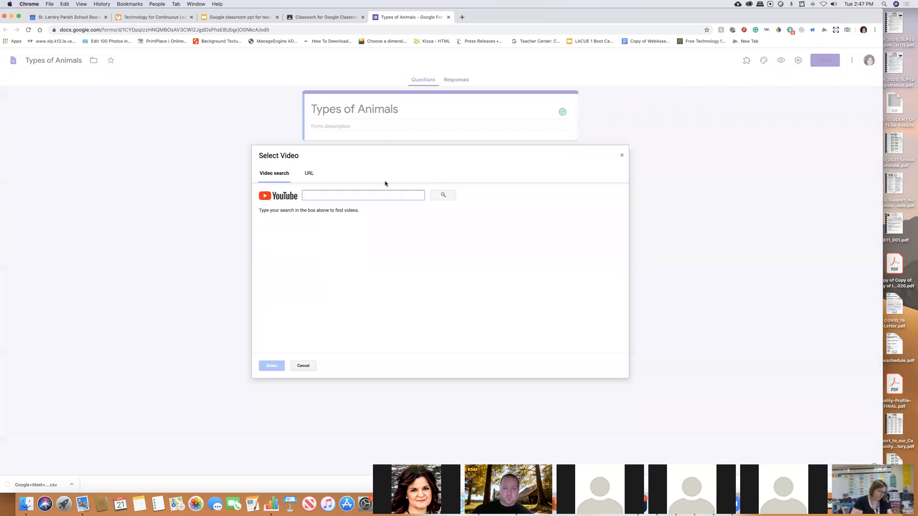
text(types of animals)
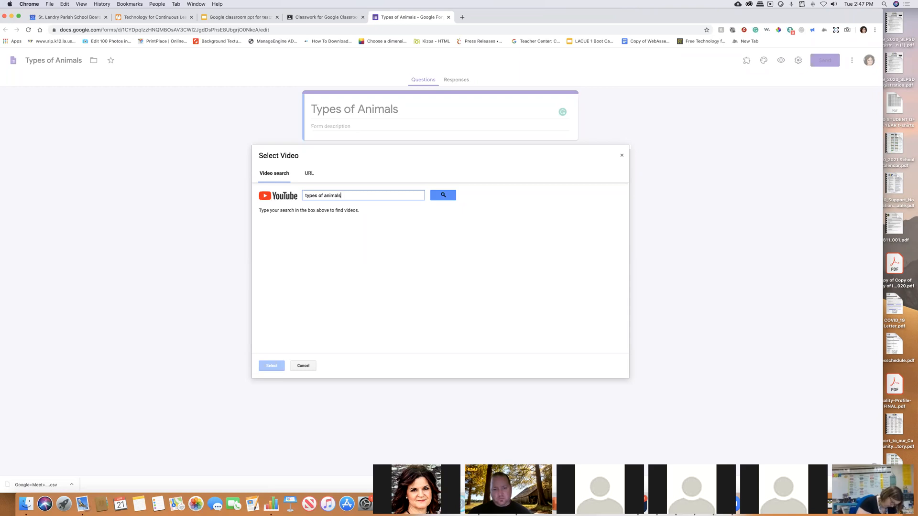
key(Return)
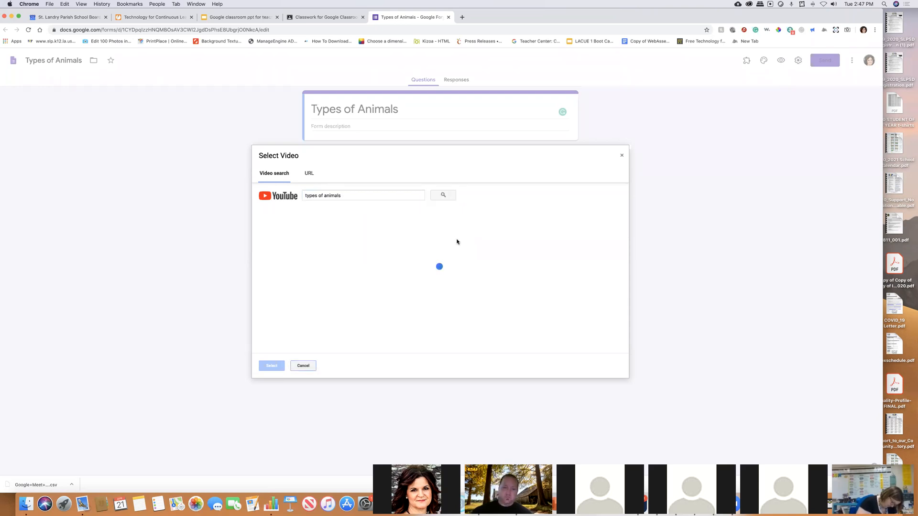
Search YouTube for "animal features" and insert the "Fur, Feathers, Scales or Skin" video into the form
click(326, 199)
key(super+a)
text(a)
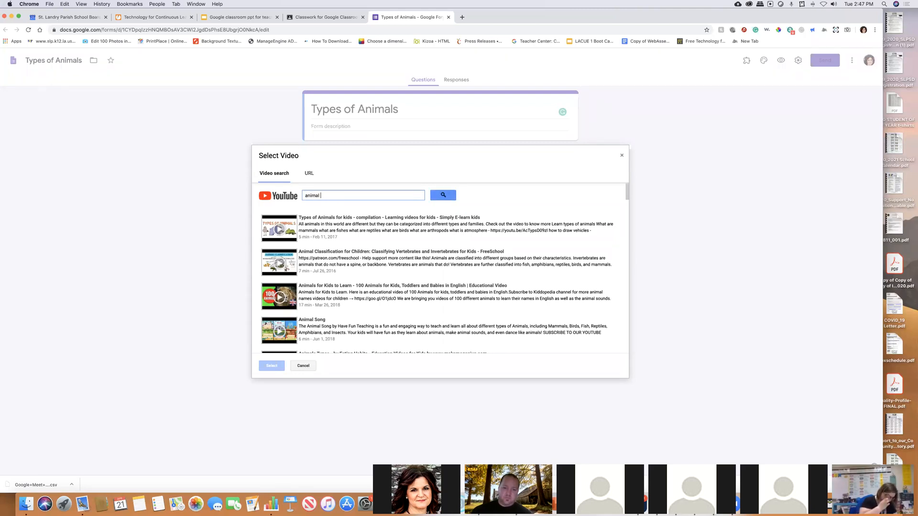
text(ures)
key(Return)
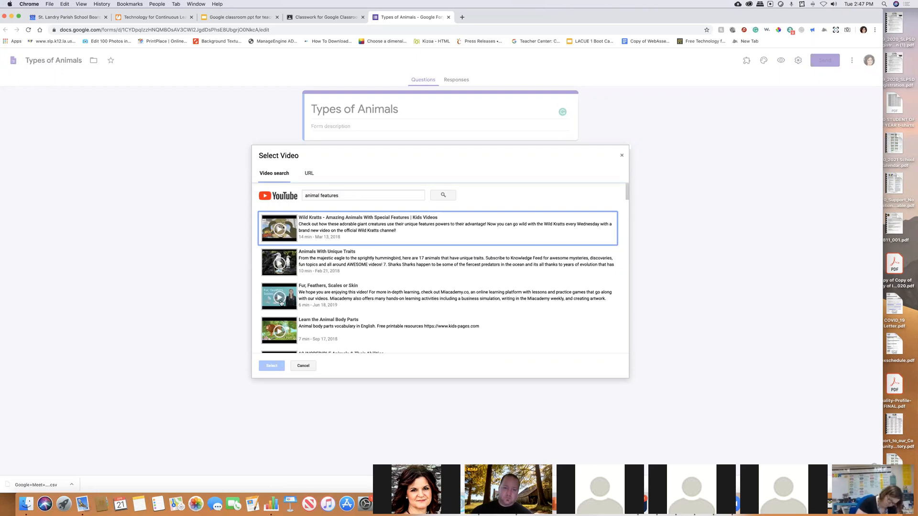
click(280, 303)
click(275, 366)
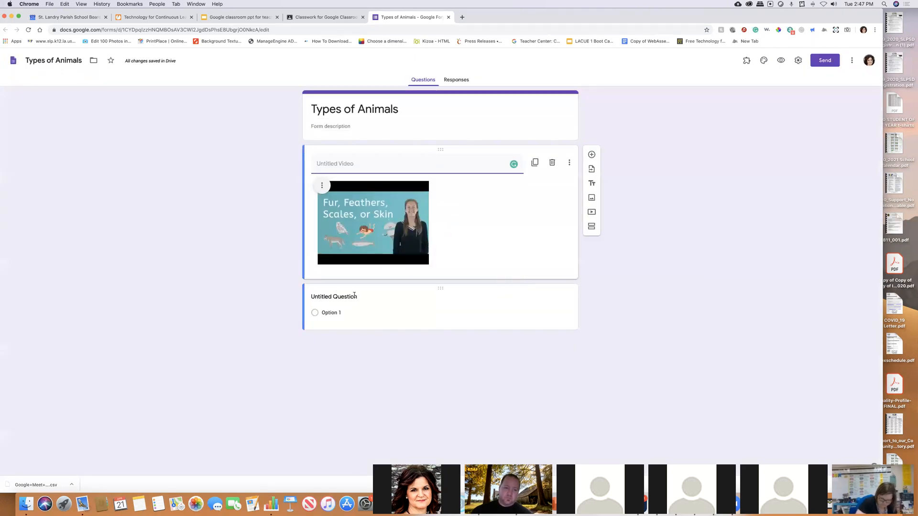
click(427, 163)
text(Fur)
key(BackSpace)
key(BackSpace)
key(BackSpace)
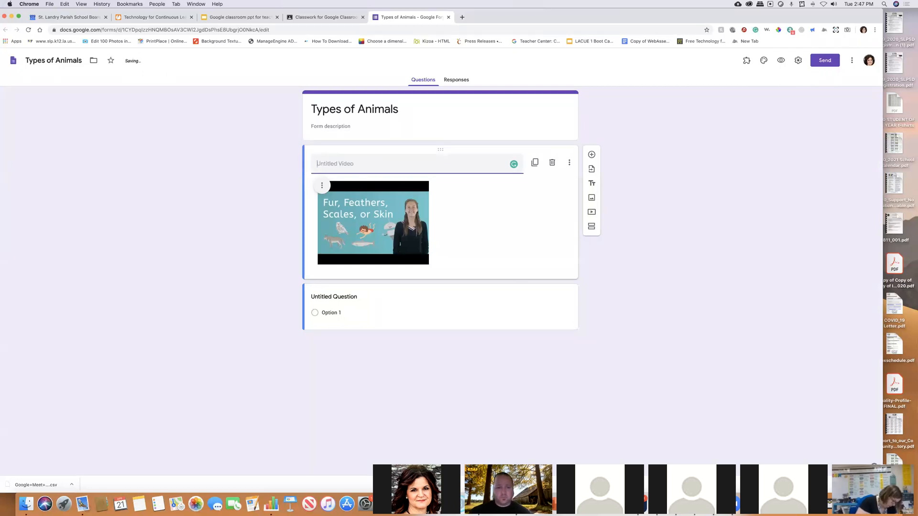
Enter "Watch the video and answer the question below." as the form's description
click(390, 125)
text(wa)
key(BackSpace)
key(BackSpace)
text(Watch the video and )
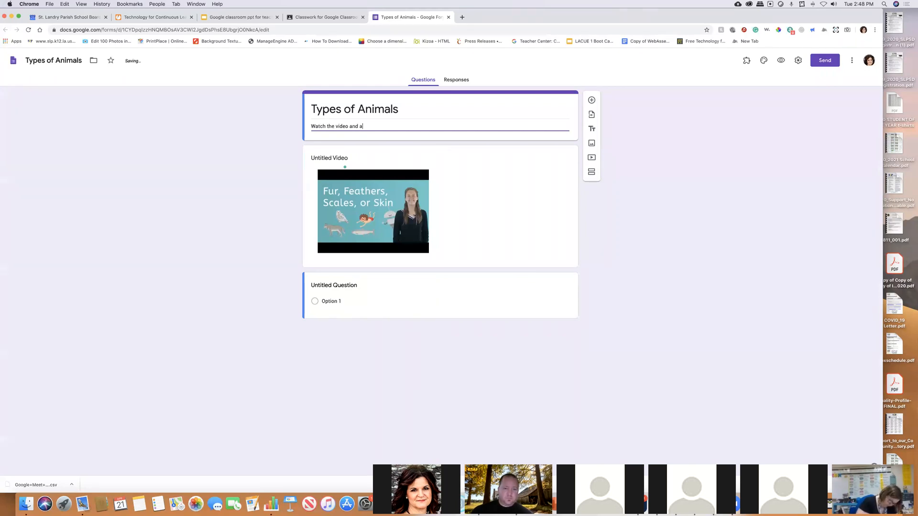
text(answer the)
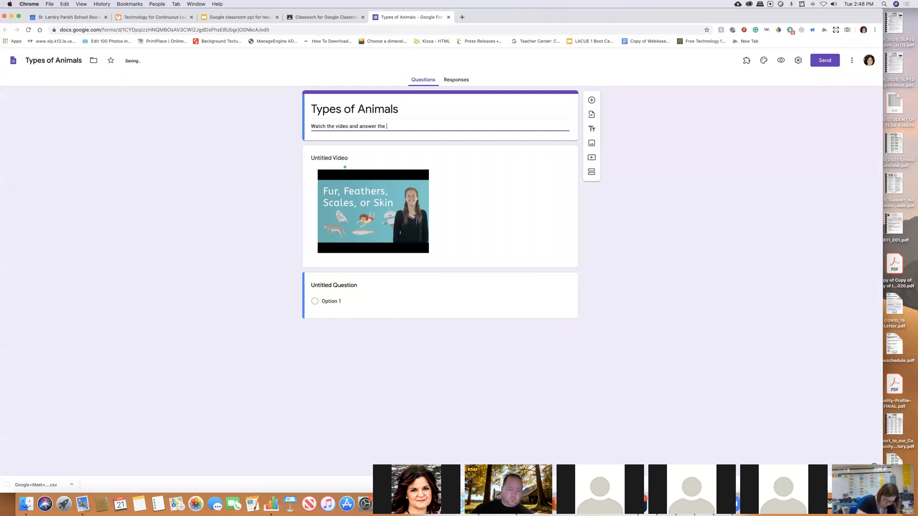
text( question below.)
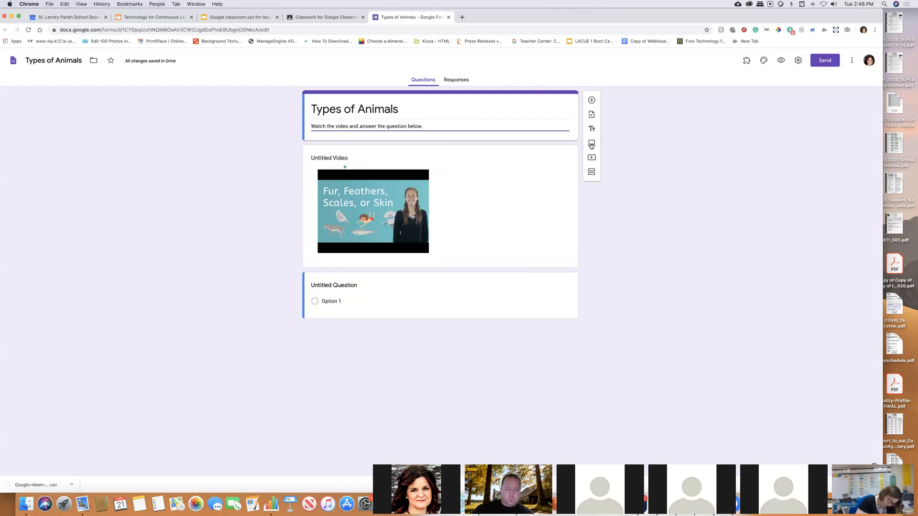
Set the untitled multiple-choice question's text to "Which type of animal is this?"
click(416, 287)
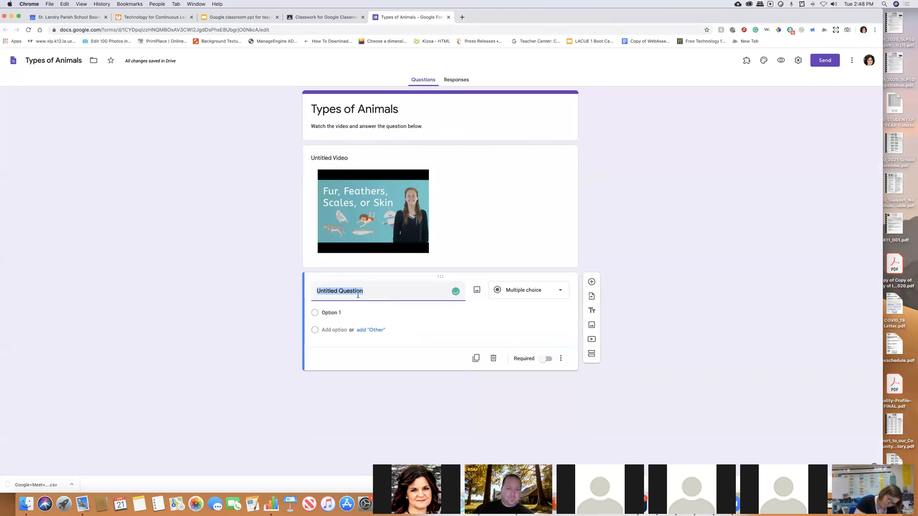
text(W)
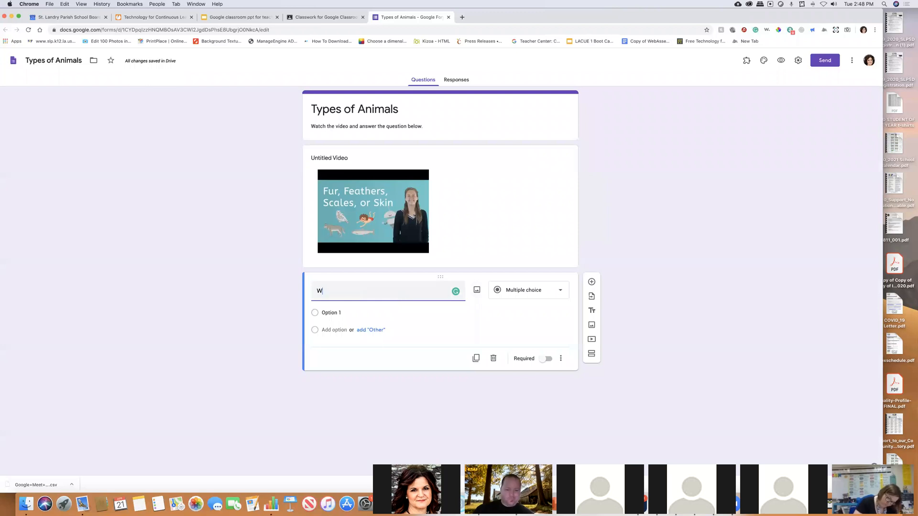
text(hich typ)
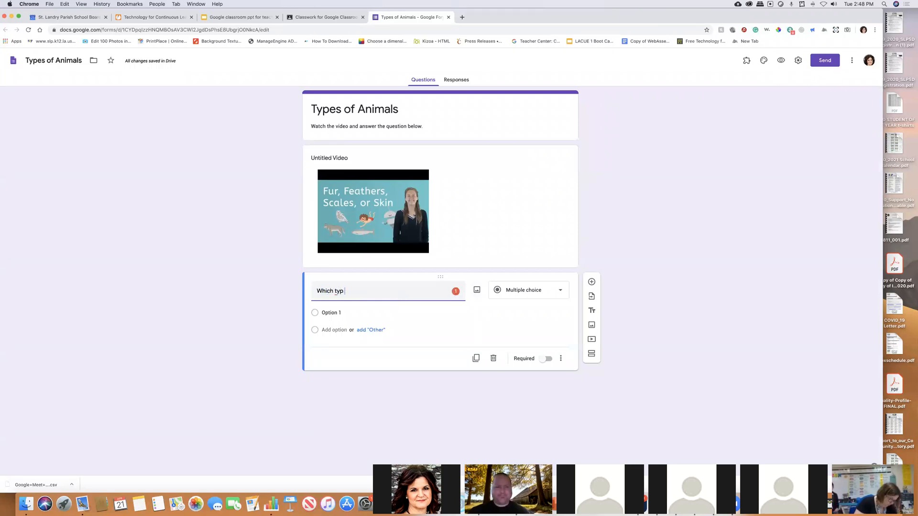
text(e of animal is this?)
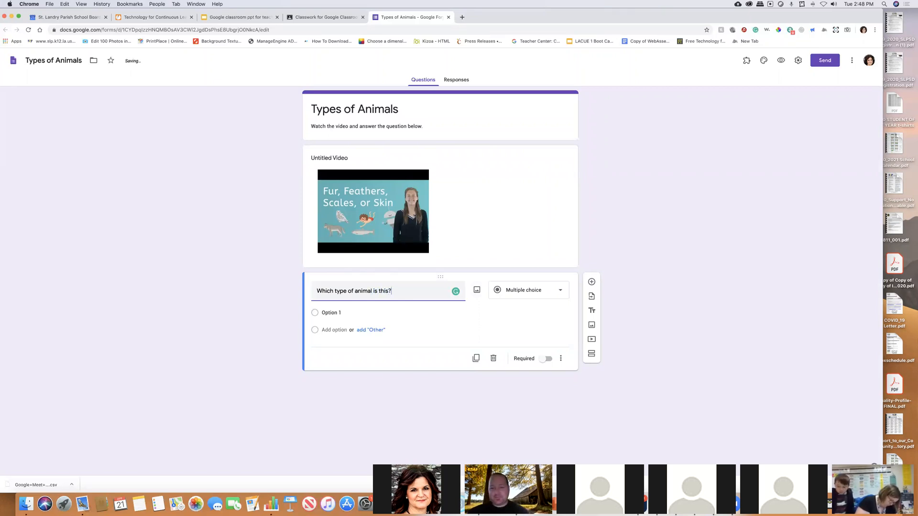
Add a whale picture to the question, found with a Google image search for "whale"
click(476, 291)
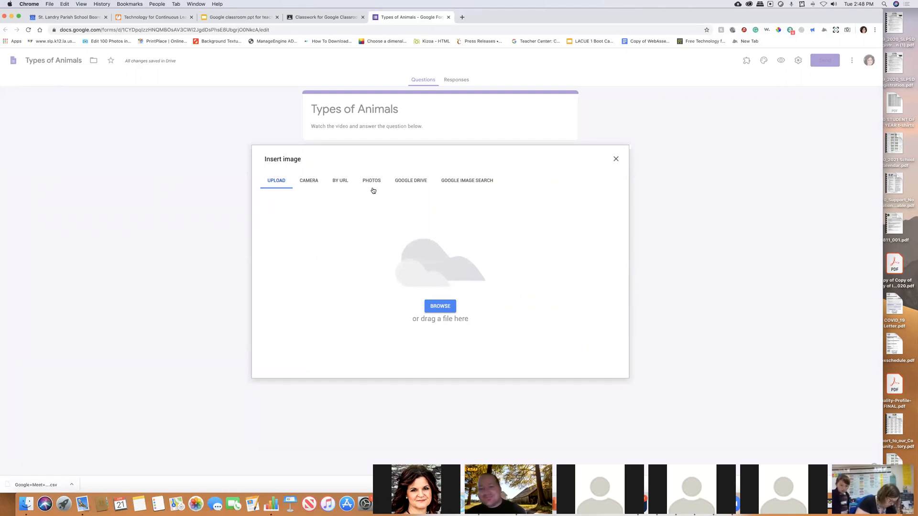
click(465, 183)
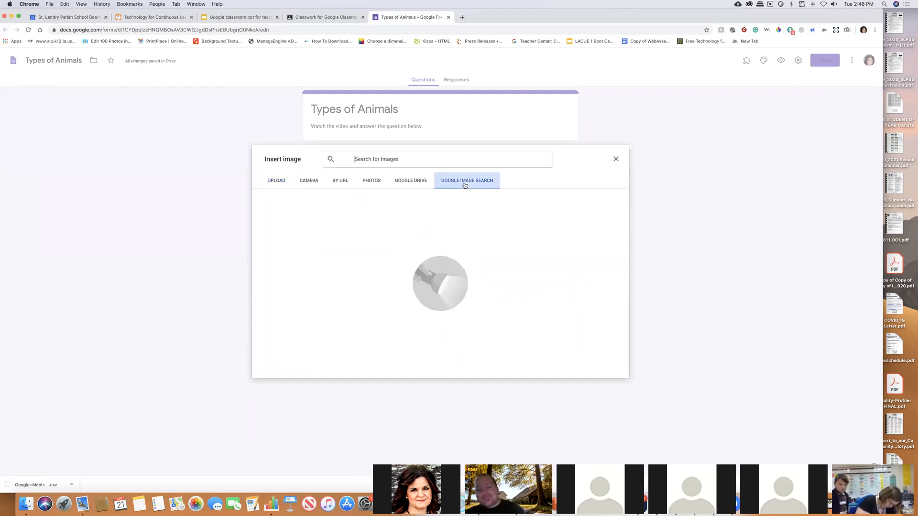
text(whale)
key(Return)
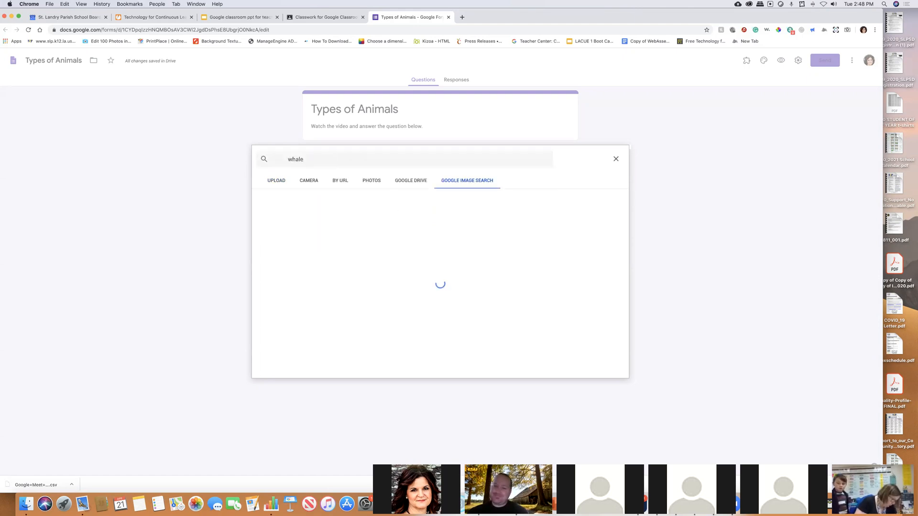
double_click(287, 258)
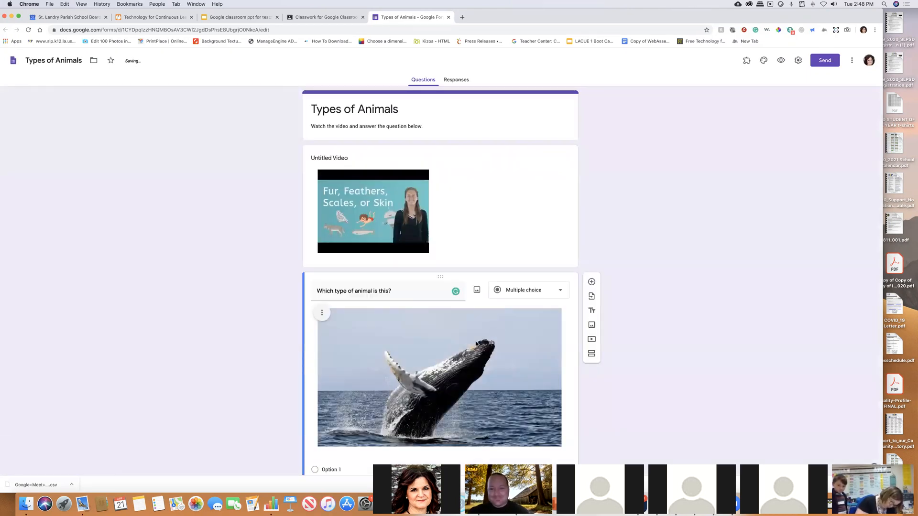
Enter Fish, Amphibian and Mammal as the whale question's answer options and make the question required
click(334, 393)
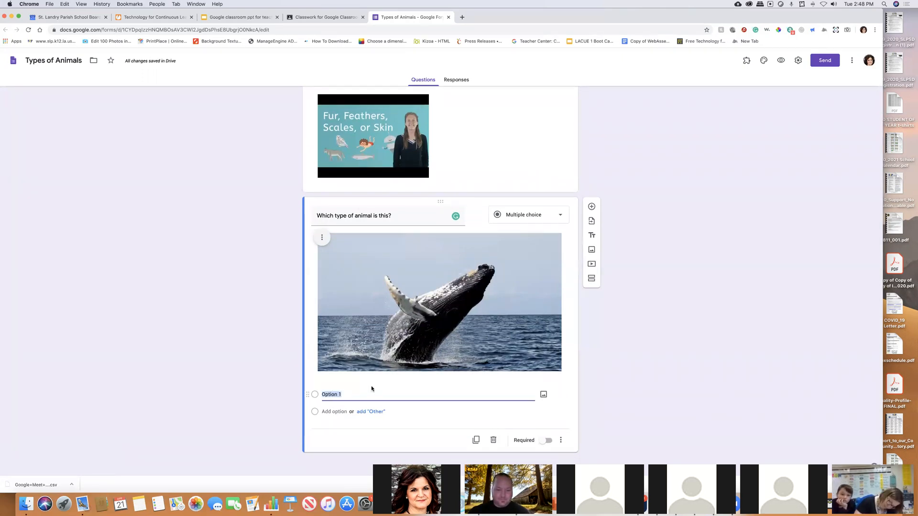
text(Fish)
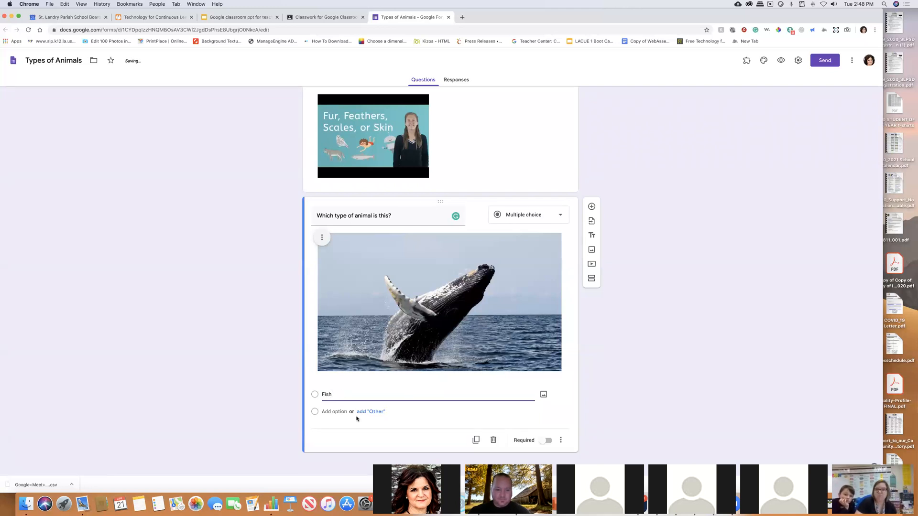
click(342, 412)
text(Amphi)
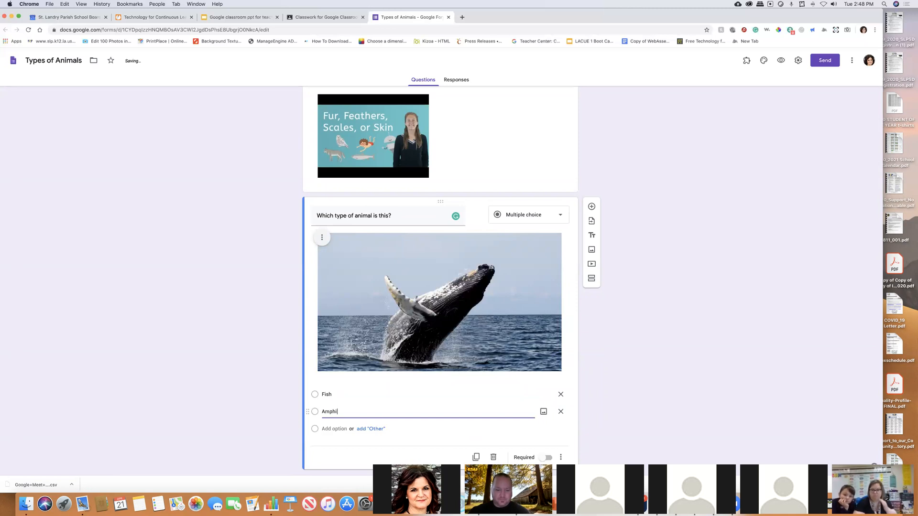
text(bian)
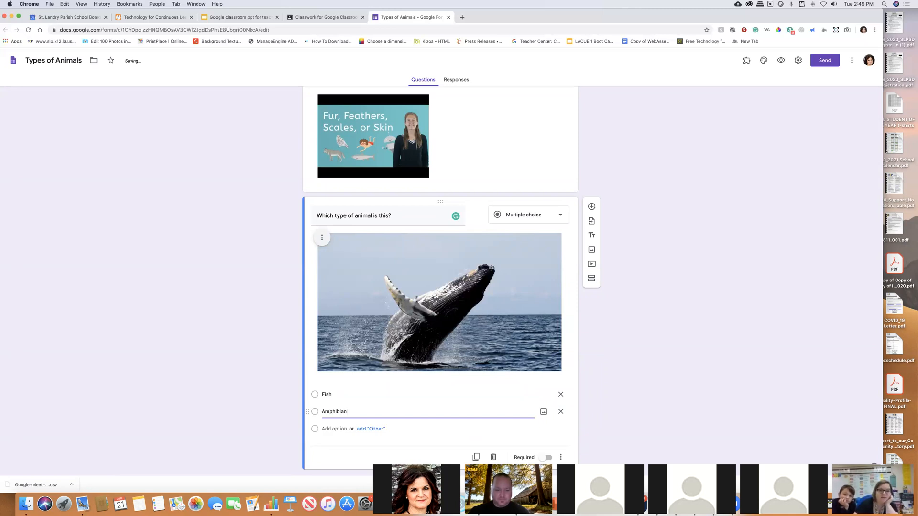
click(328, 429)
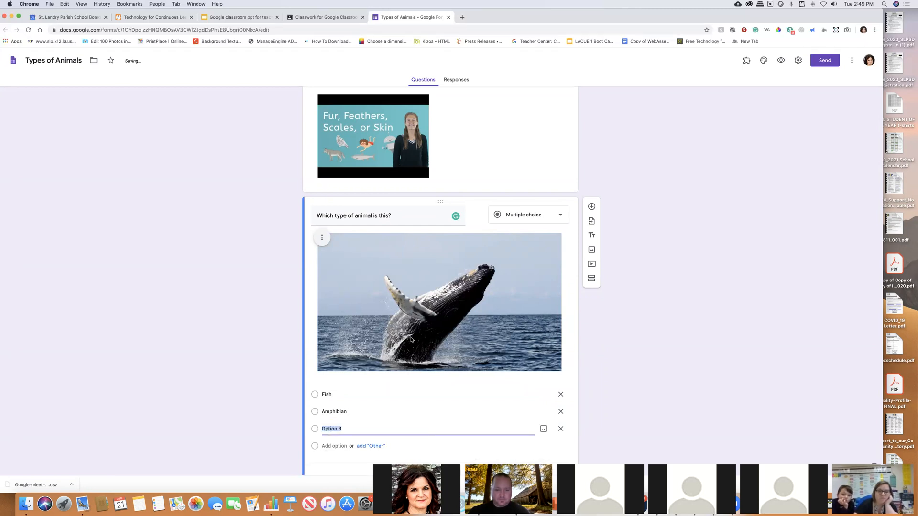
scroll(412, 340, down, 2)
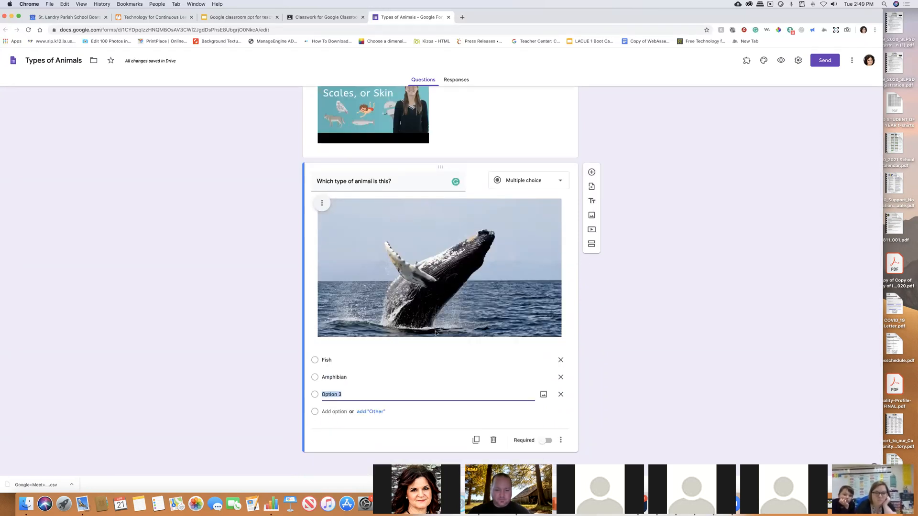
text(Mammal)
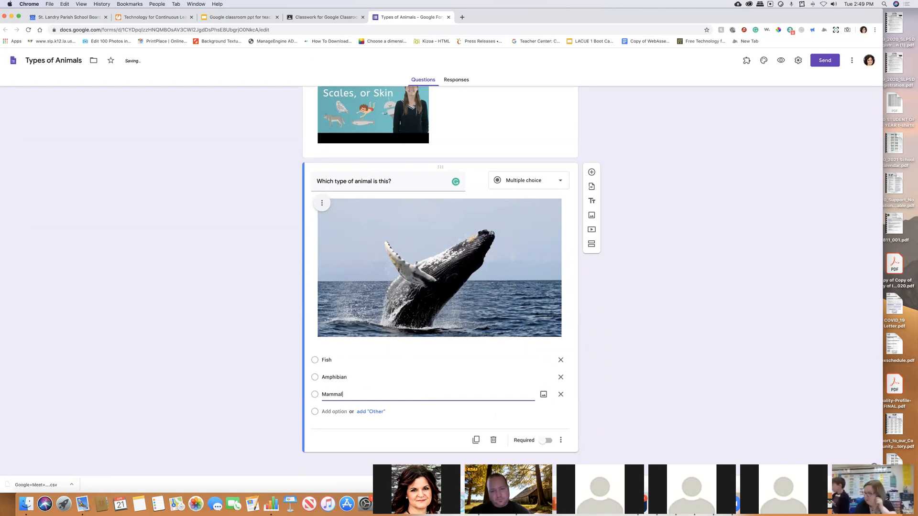
click(572, 416)
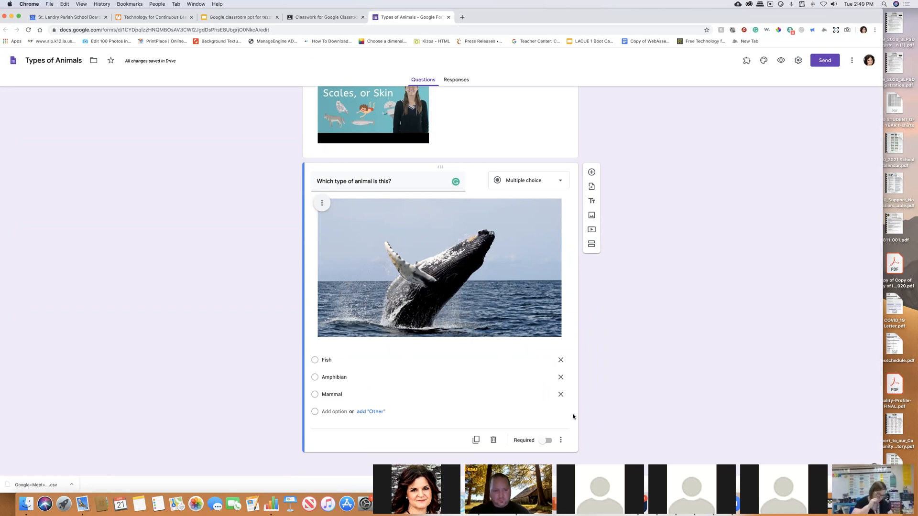
click(545, 441)
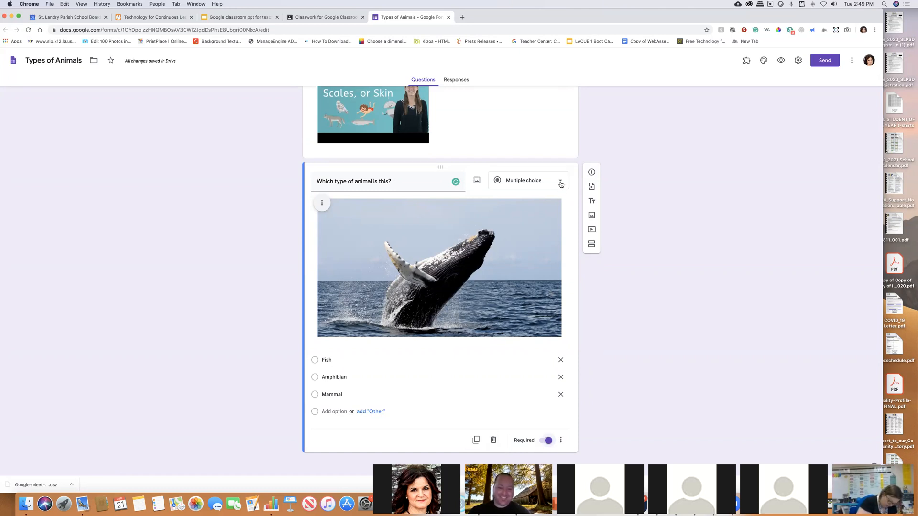
Look over the form's content, the whale question's additional options and the form's responses
scroll(557, 297, up, 1)
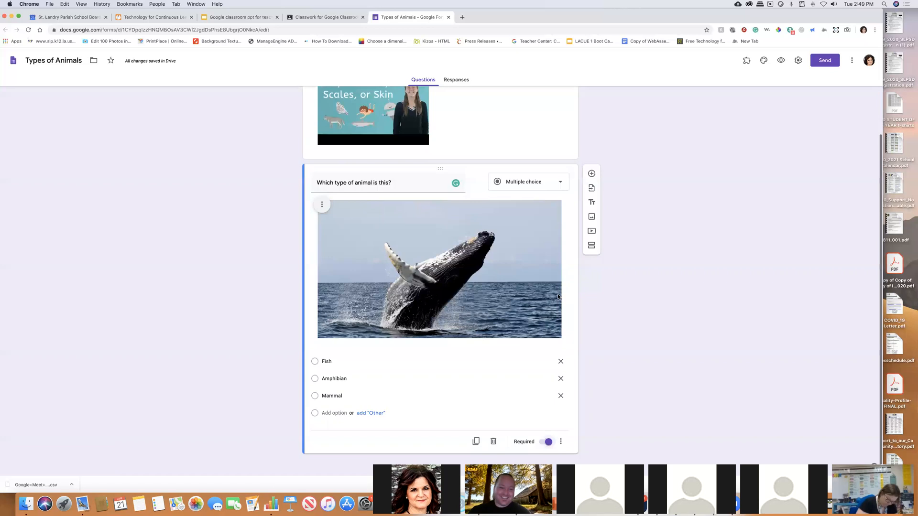
scroll(558, 297, up, 3)
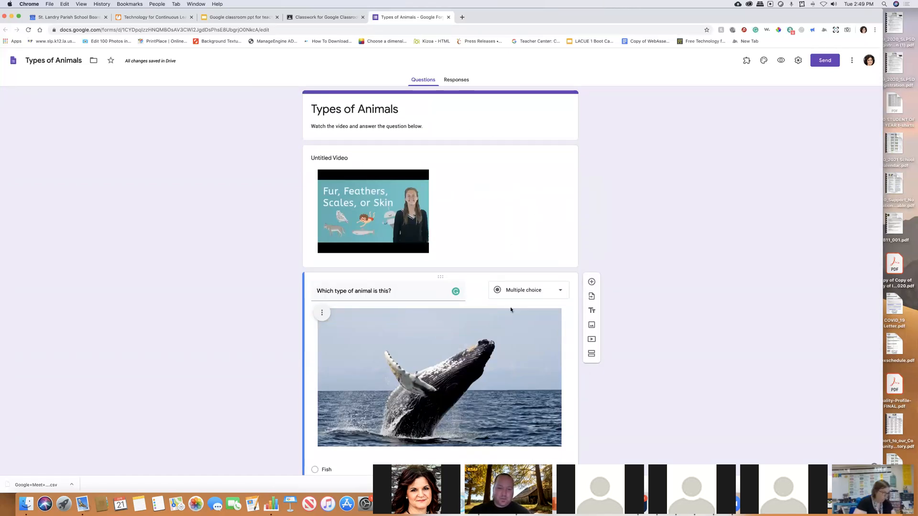
scroll(530, 317, down, 3)
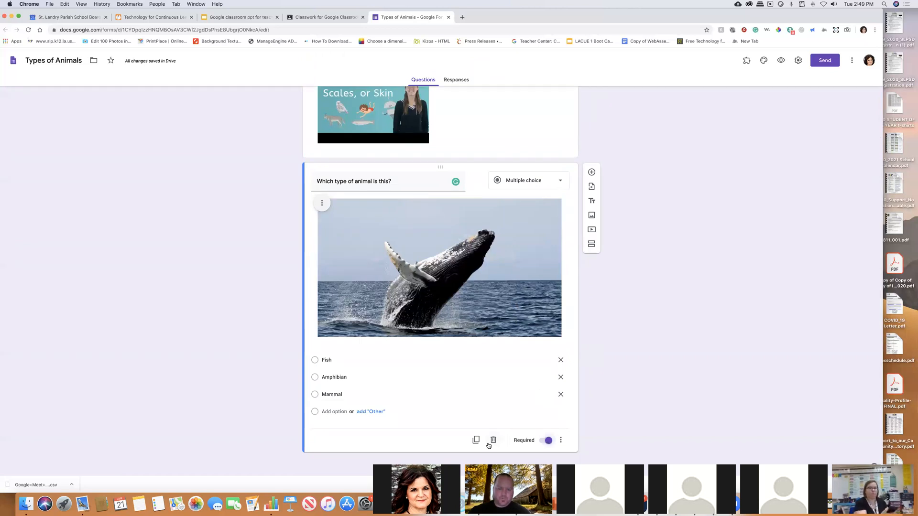
scroll(522, 437, up, 2)
scroll(520, 434, down, 2)
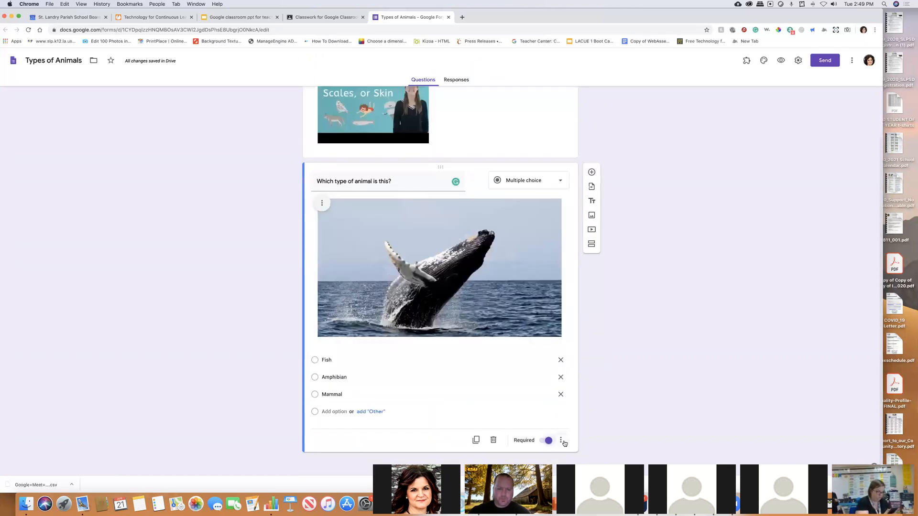
click(560, 440)
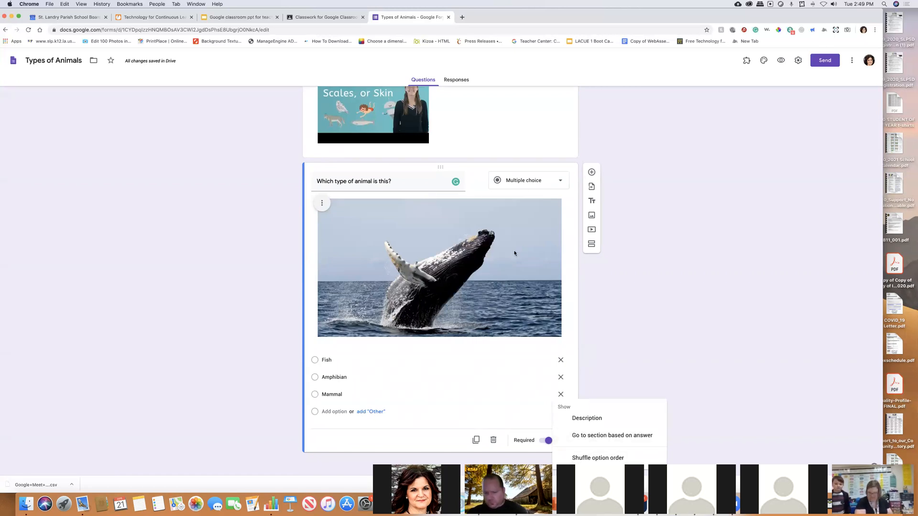
click(632, 136)
click(456, 79)
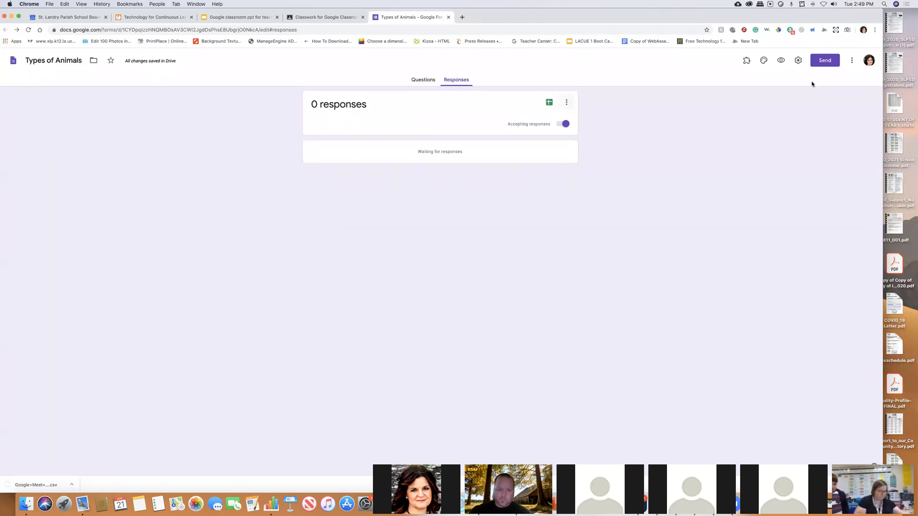
Make the form a quiz with locked mode on, hide missed questions and correct answers from respondents, and save the settings
click(797, 61)
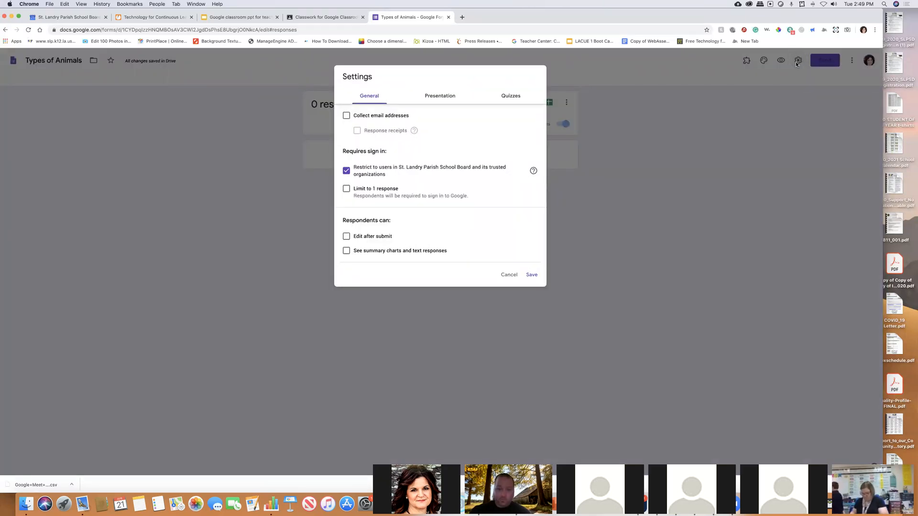
click(506, 97)
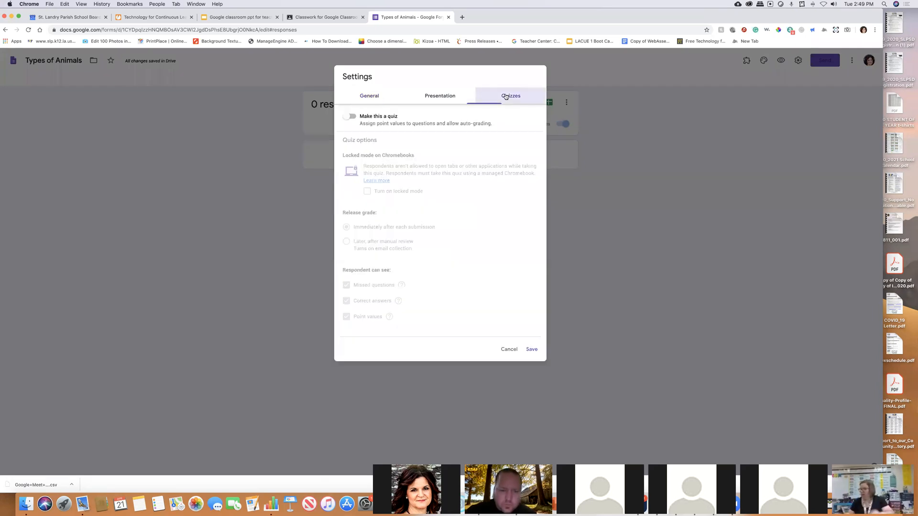
click(349, 116)
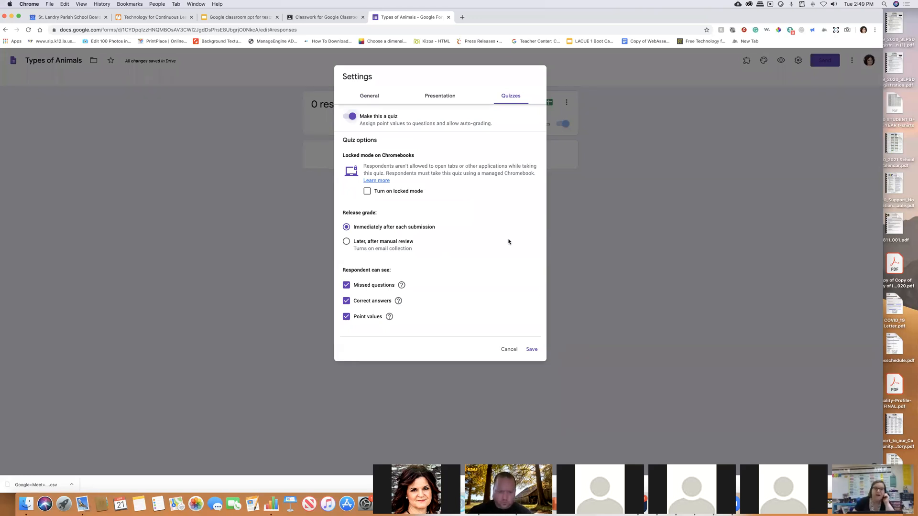
click(366, 192)
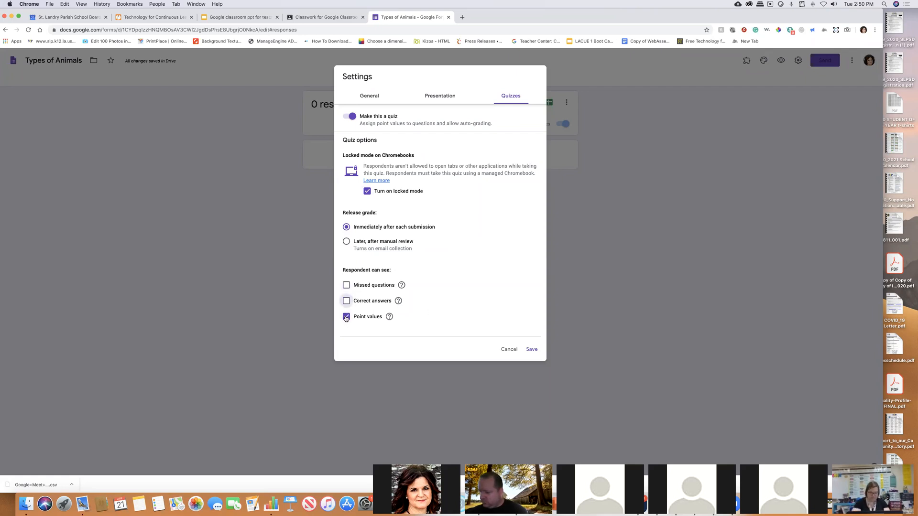
click(532, 350)
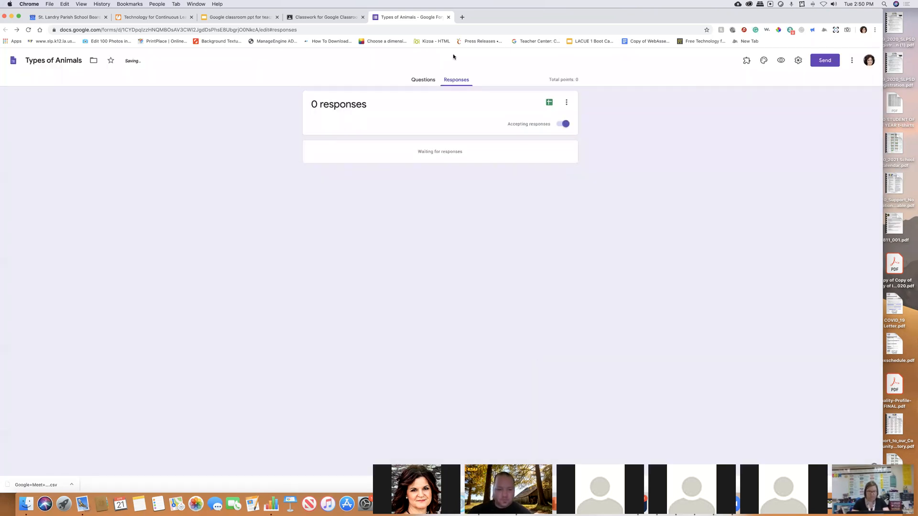
Mark Mammal as the correct answer in the whale question's answer key
click(421, 81)
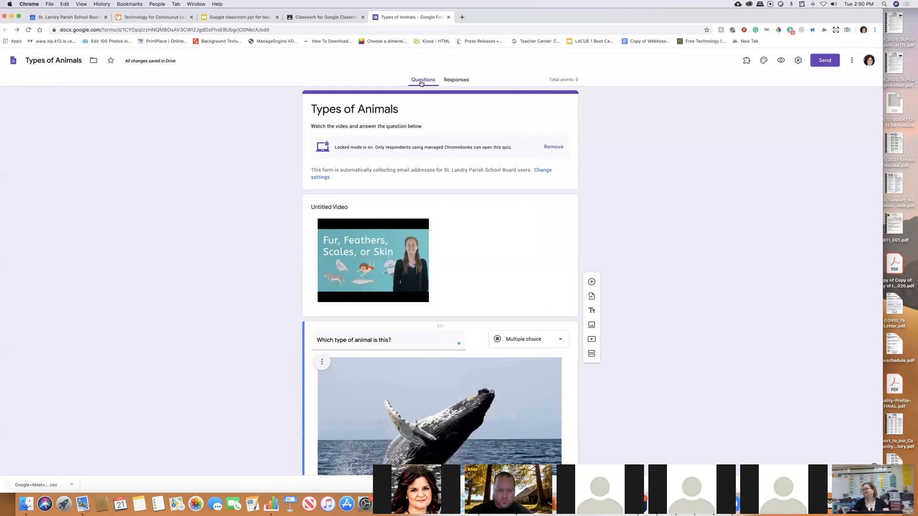
scroll(510, 316, down, 3)
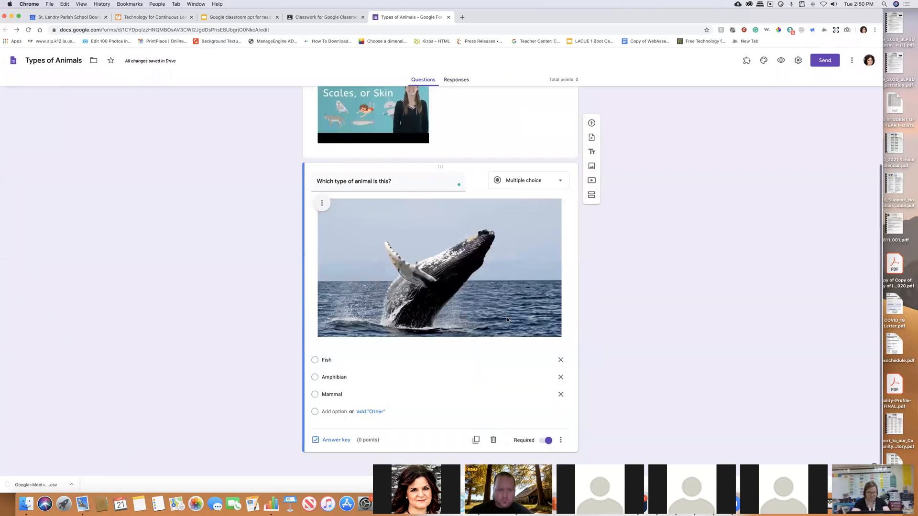
click(336, 440)
click(318, 402)
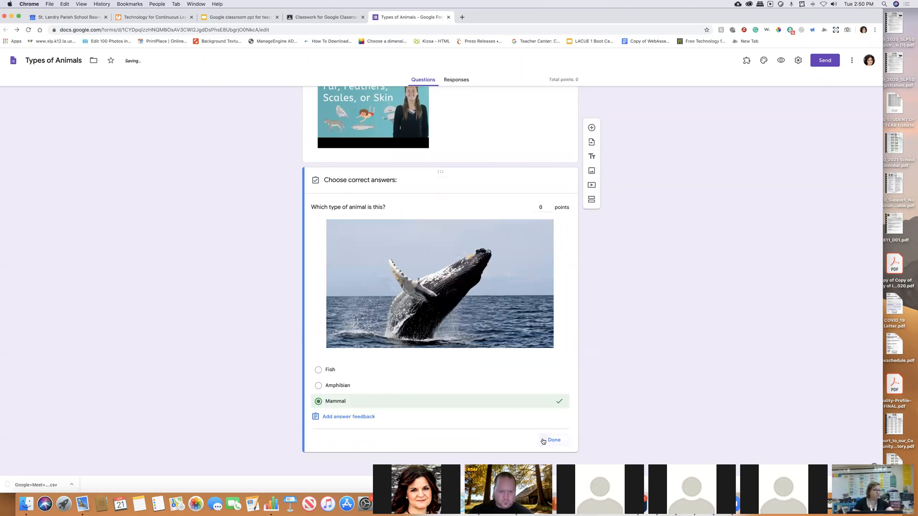
click(552, 440)
scroll(497, 378, down, 1)
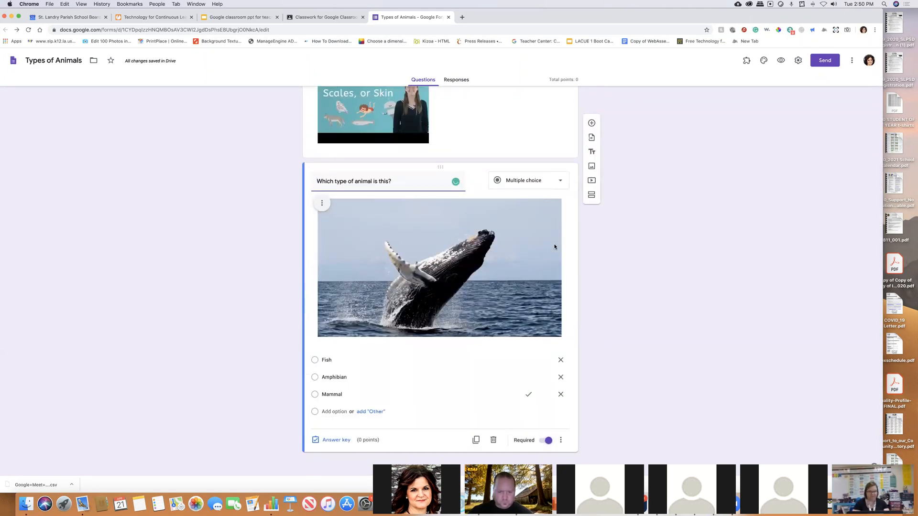
Set the whale question's value to 10 points in its answer key
click(336, 440)
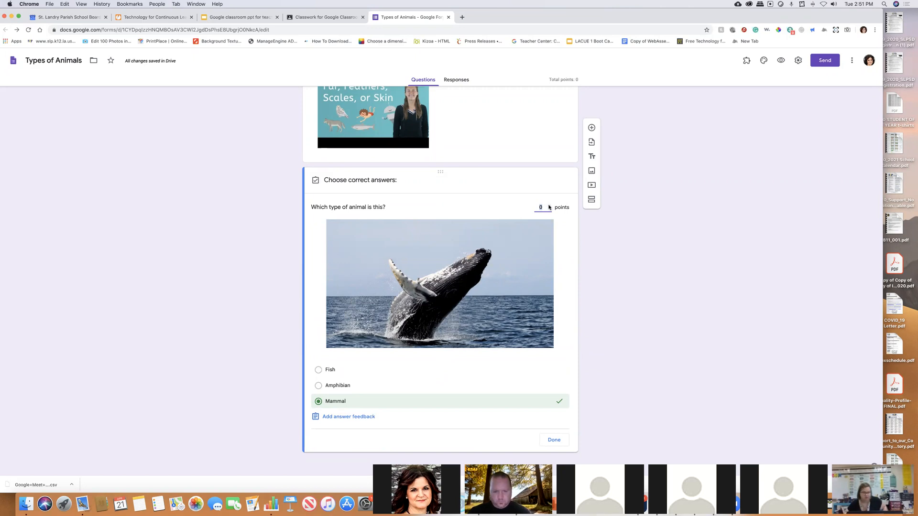
text(10)
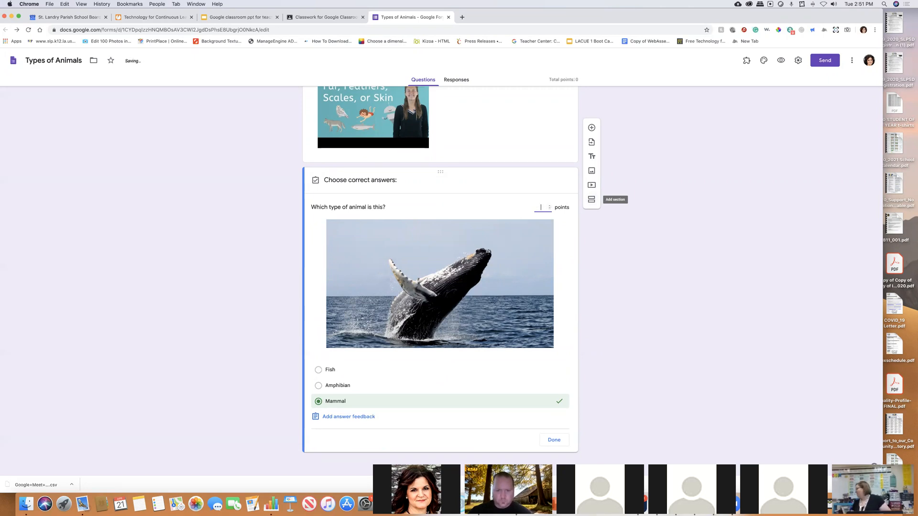
click(625, 237)
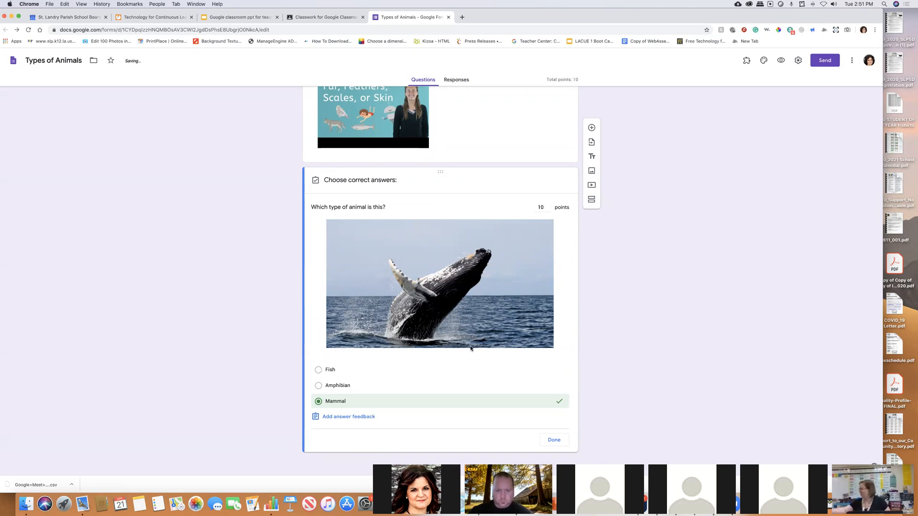
click(561, 445)
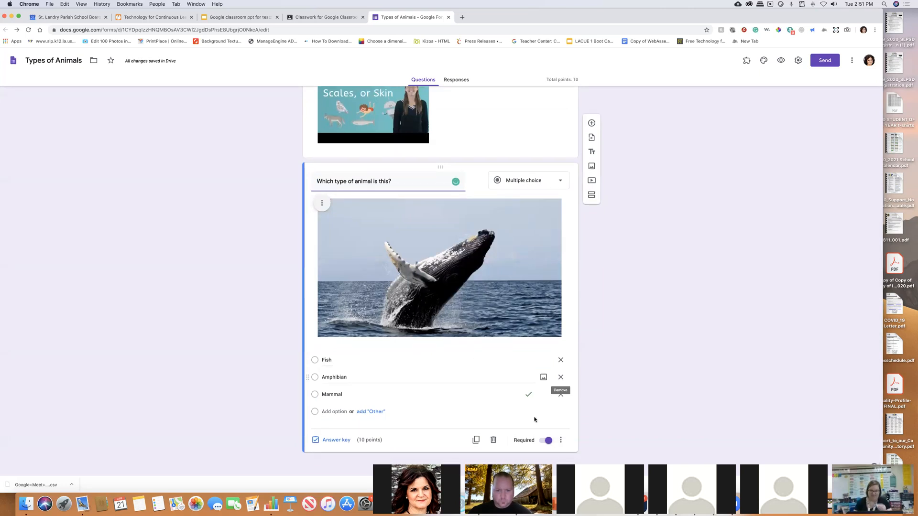
click(591, 124)
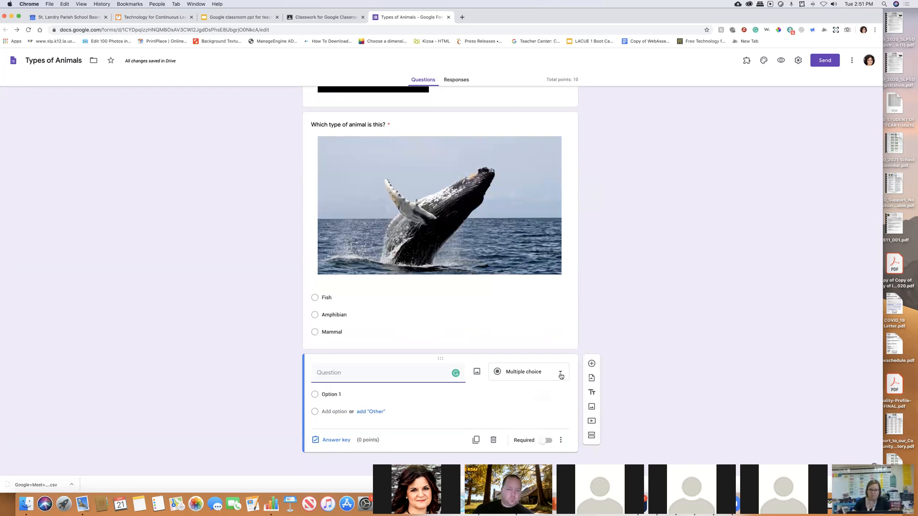
click(560, 373)
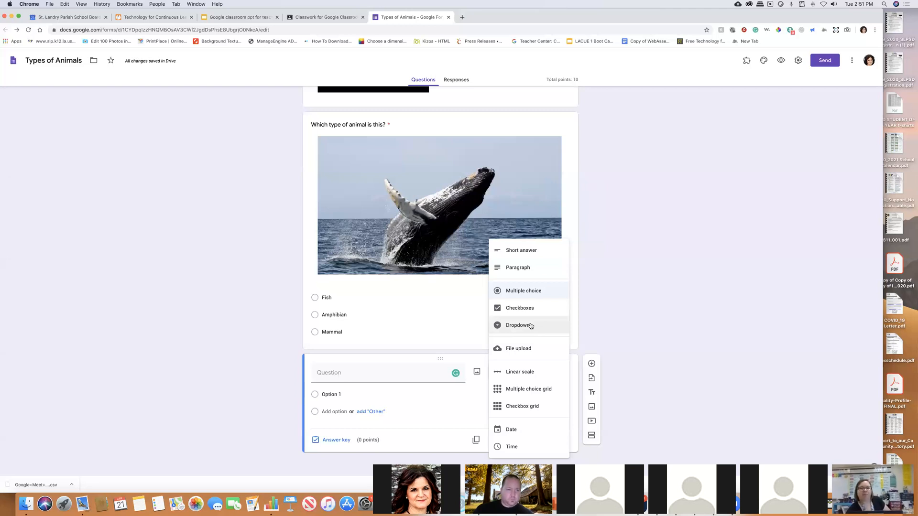
click(528, 289)
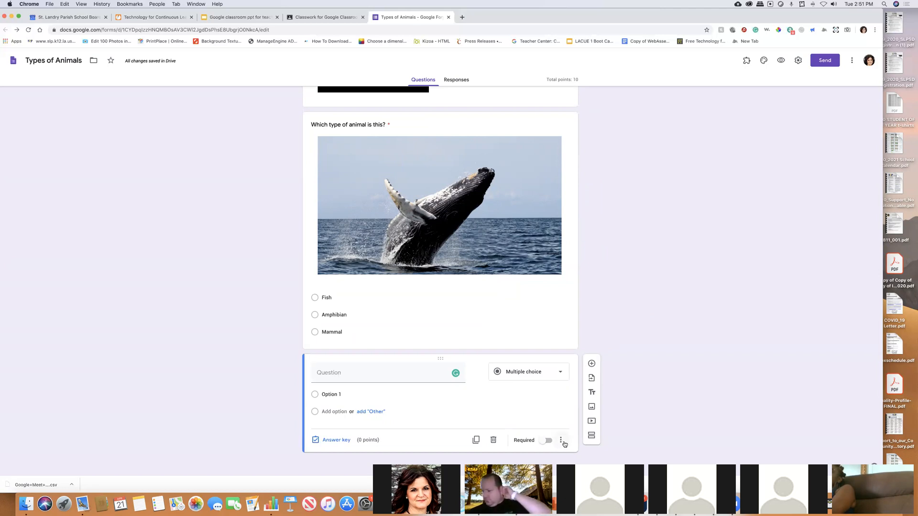
click(492, 442)
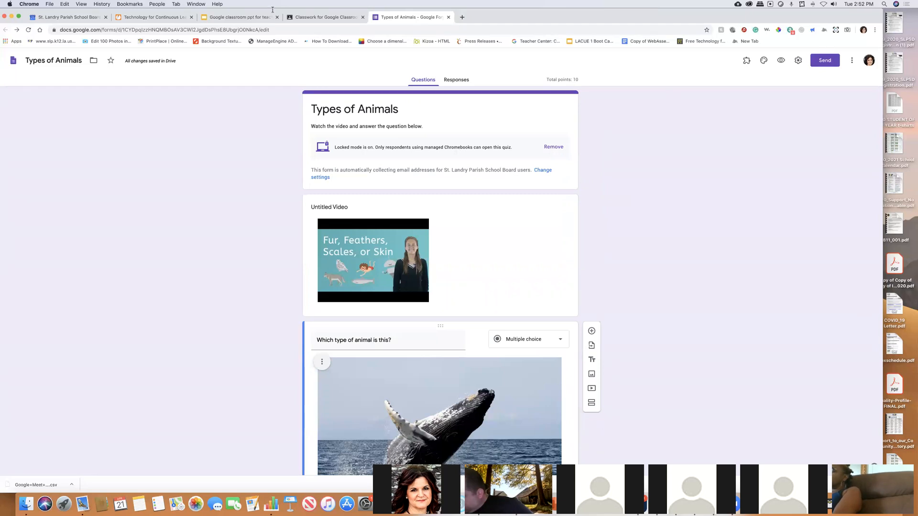
Switch to the Google Classroom assignment, open its attached form to check it, and return to the assignment
click(297, 17)
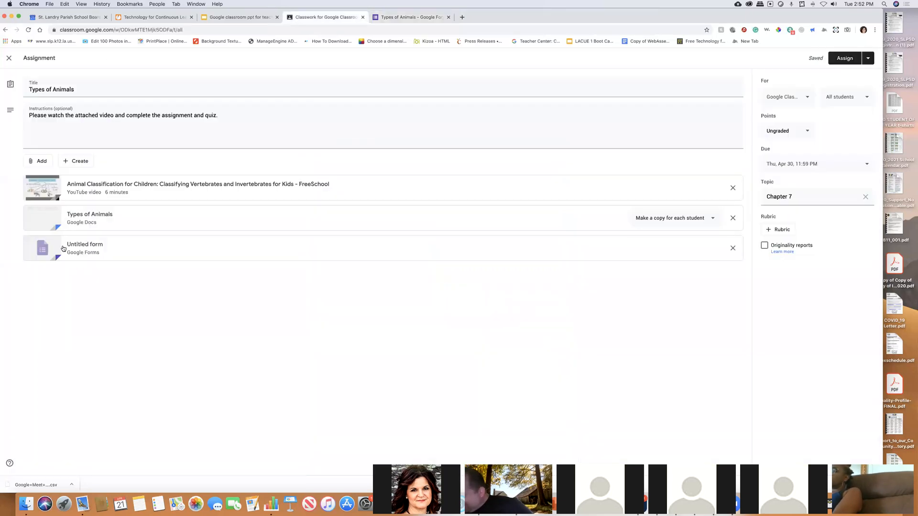
click(38, 243)
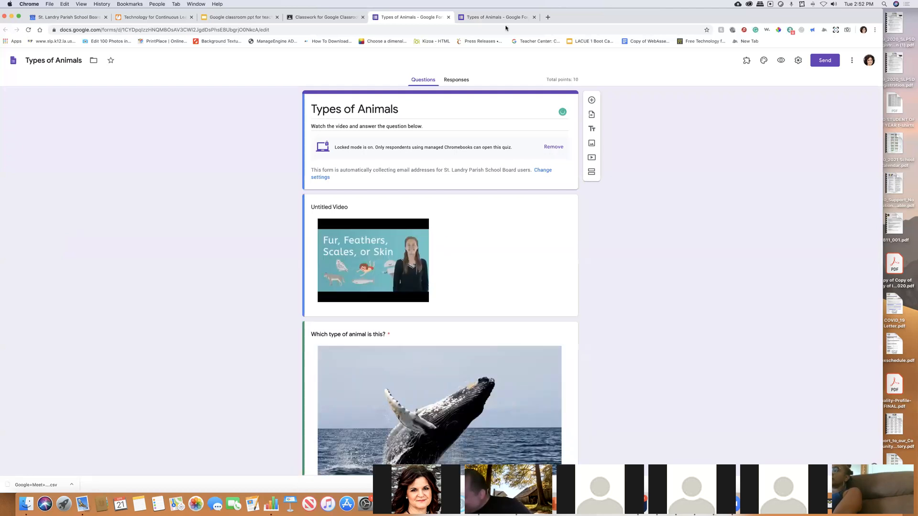
click(299, 18)
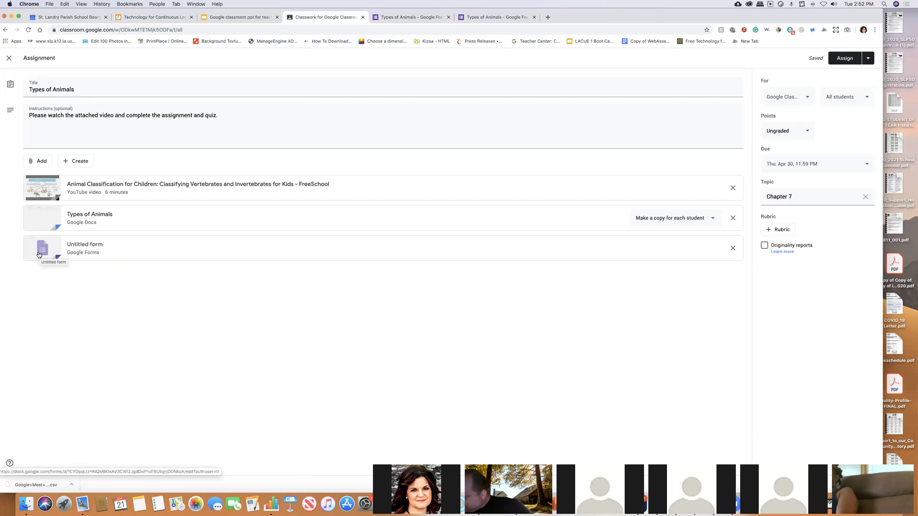
Assign the ungraded Types of Animals assignment to the class and view the Chapter 7 topic's options
click(805, 133)
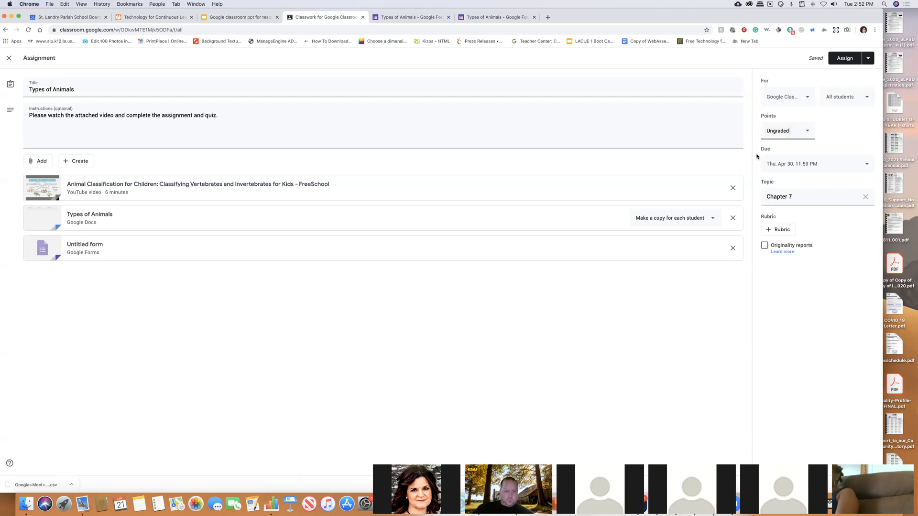
click(838, 60)
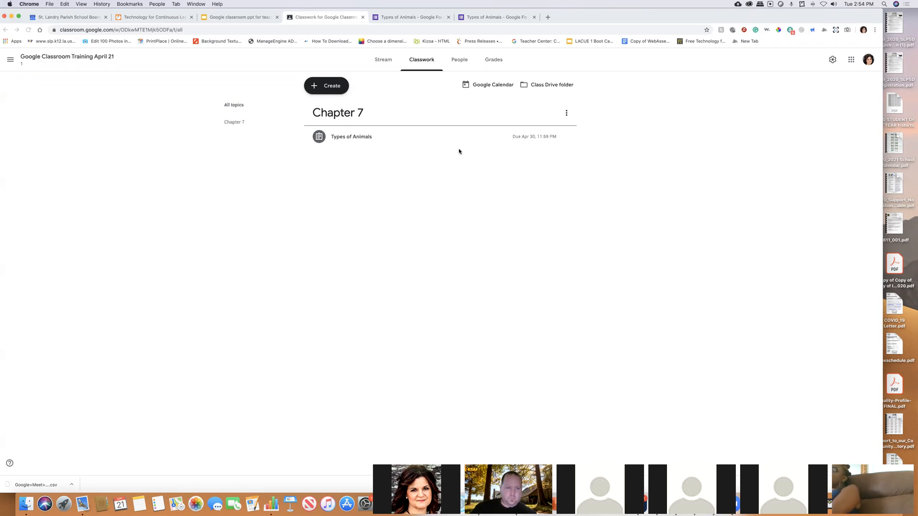
click(565, 113)
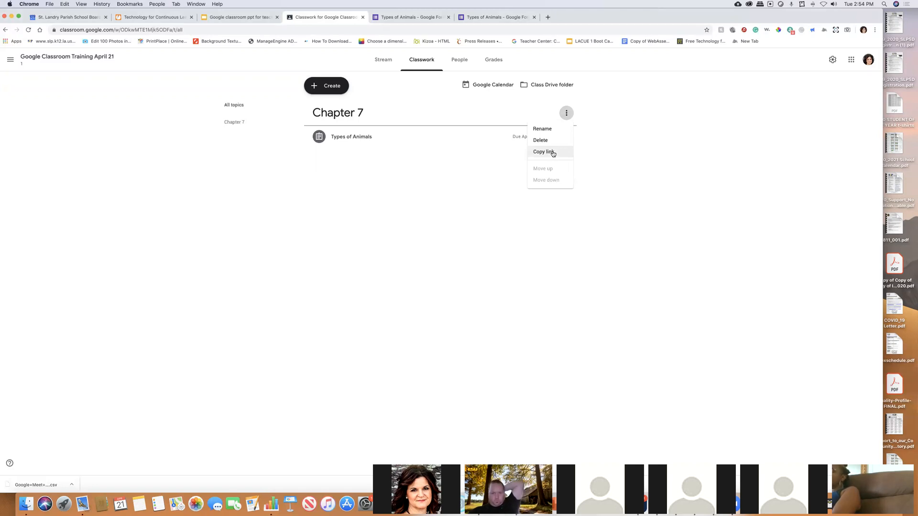
click(592, 110)
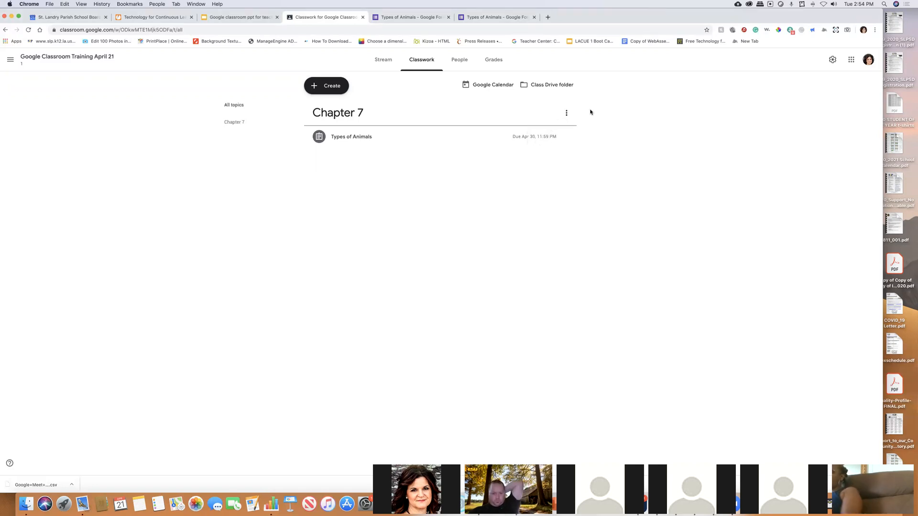
Start a new classwork material with a new Google Docs attachment and name the document "Math Problem April 21"
click(327, 88)
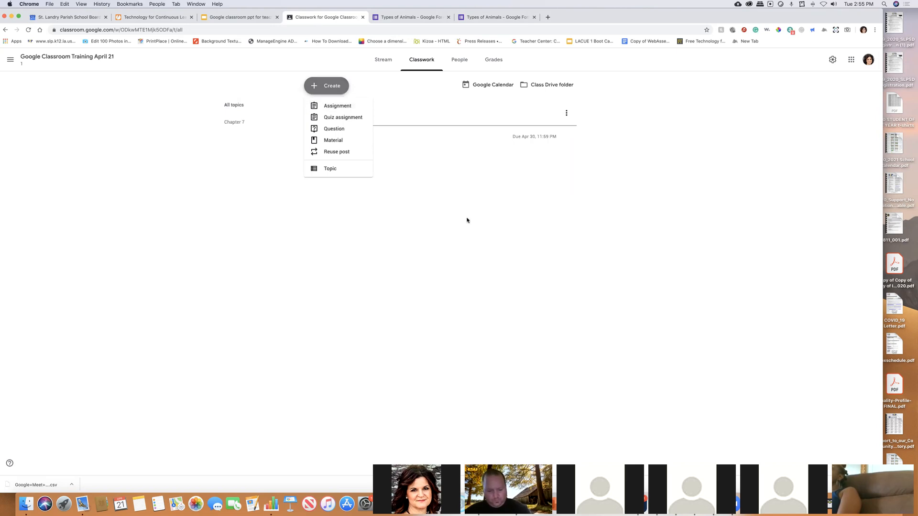
click(337, 143)
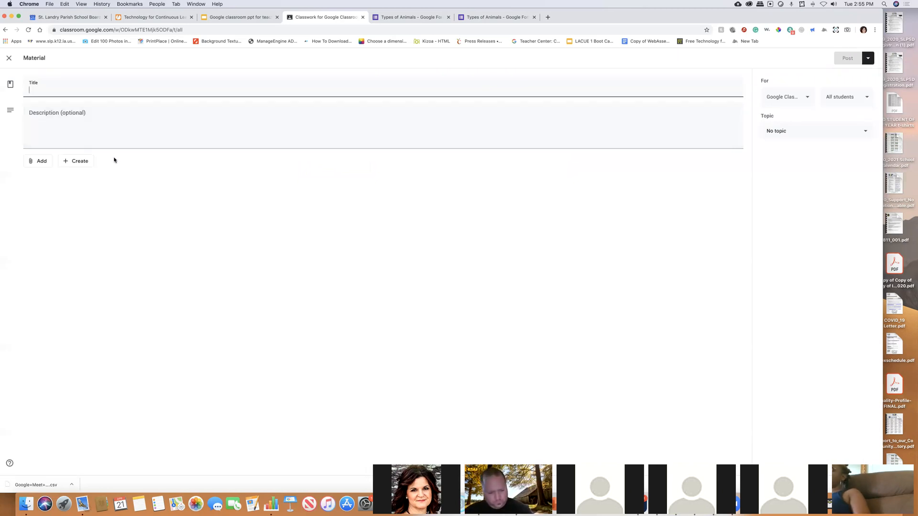
click(79, 165)
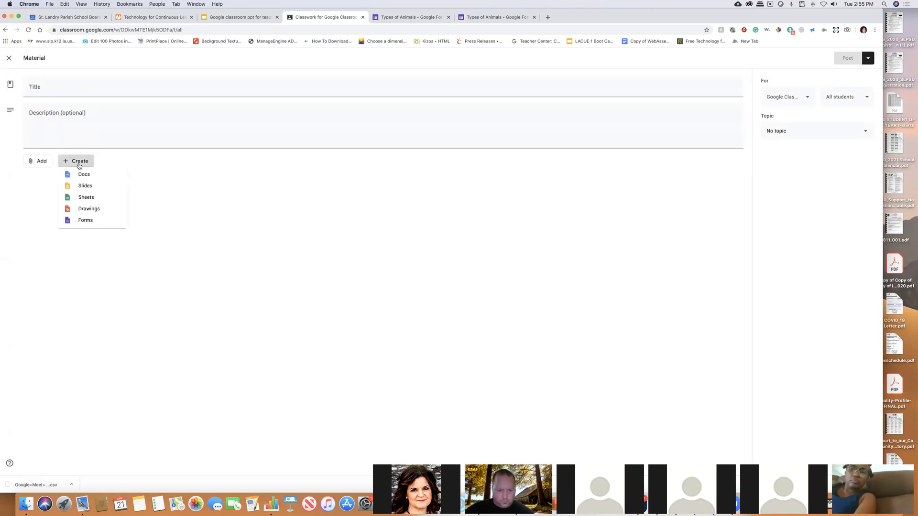
click(81, 177)
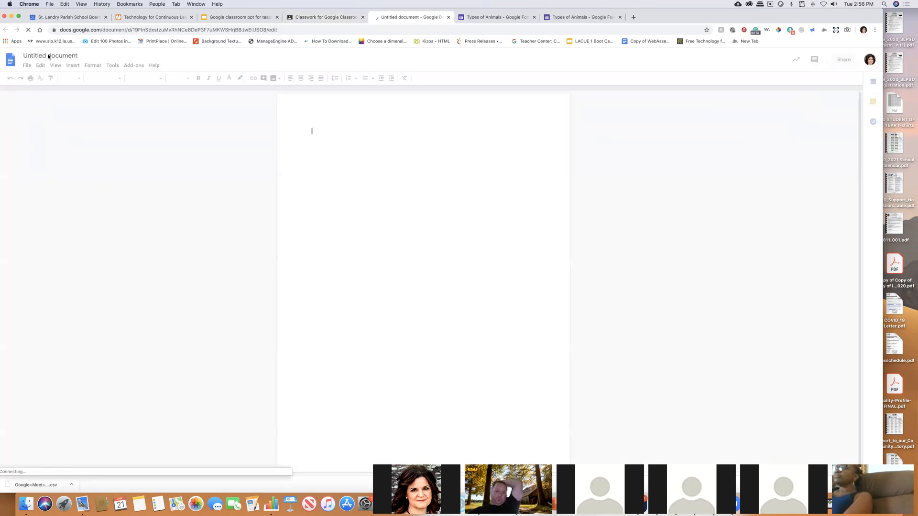
click(48, 55)
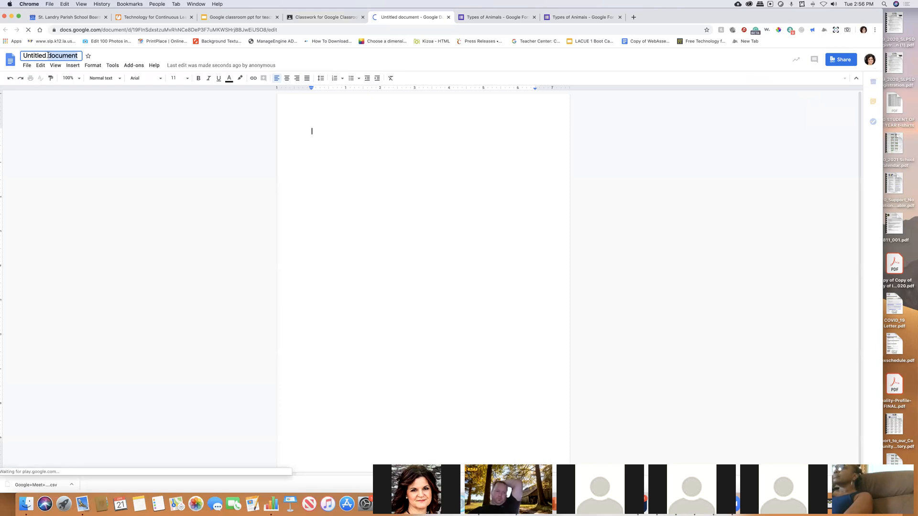
text(Math Problem April 2)
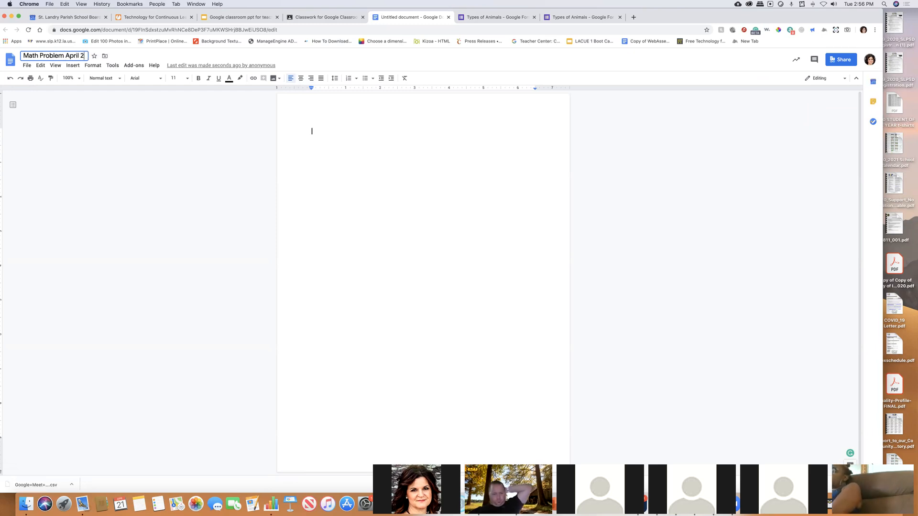
text(1)
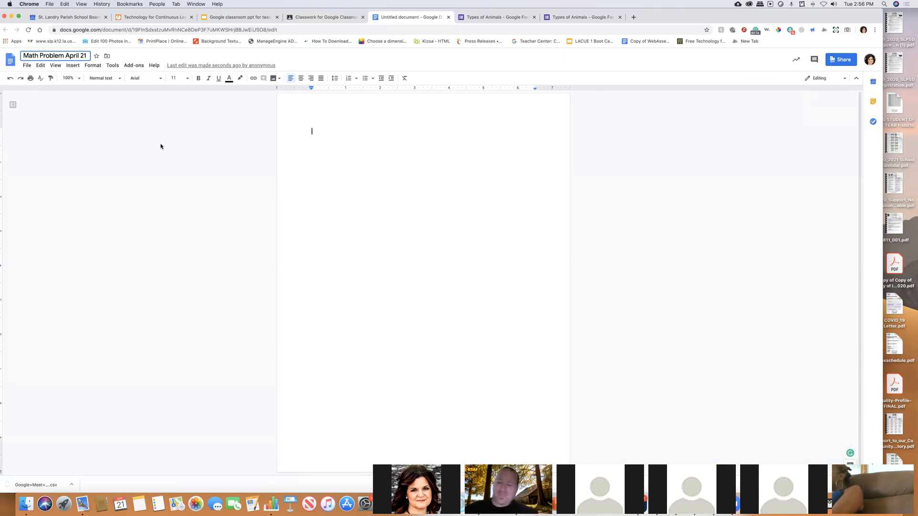
key(Return)
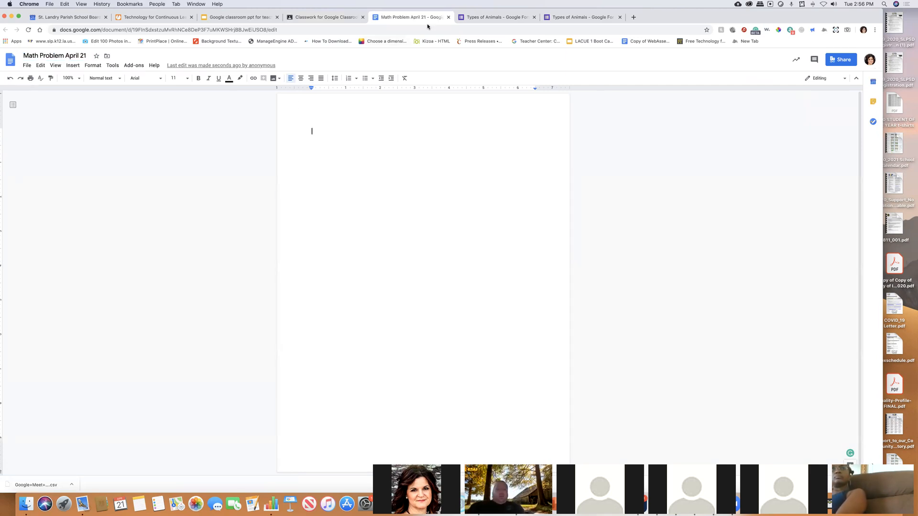
Return to the Classroom material and set its topic to a new one called Chapter 8
click(290, 16)
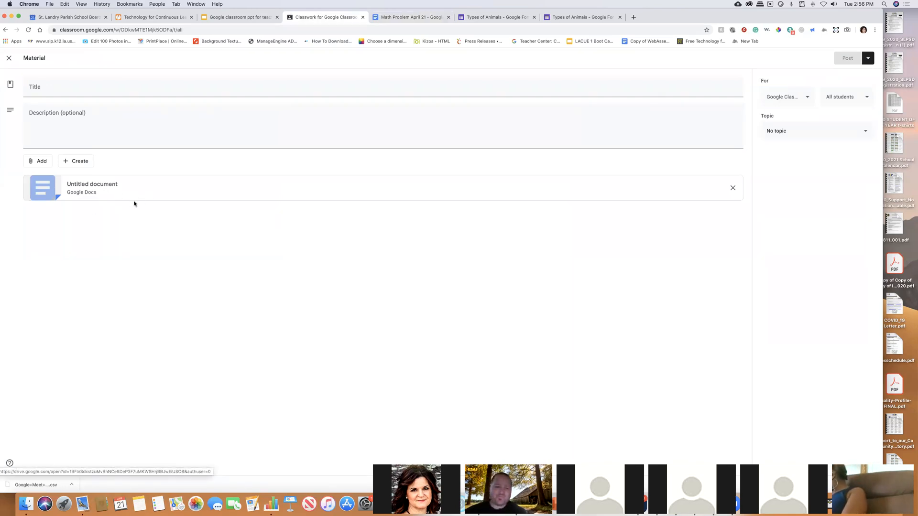
click(38, 162)
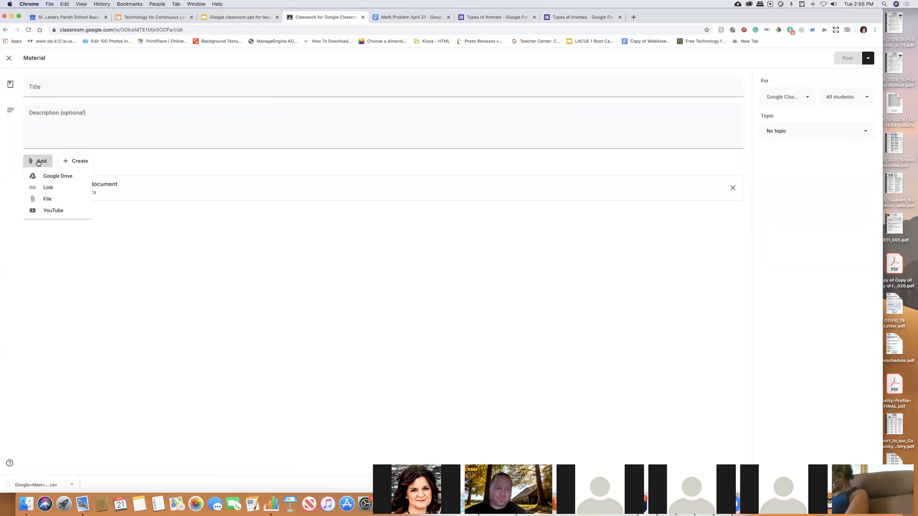
click(151, 159)
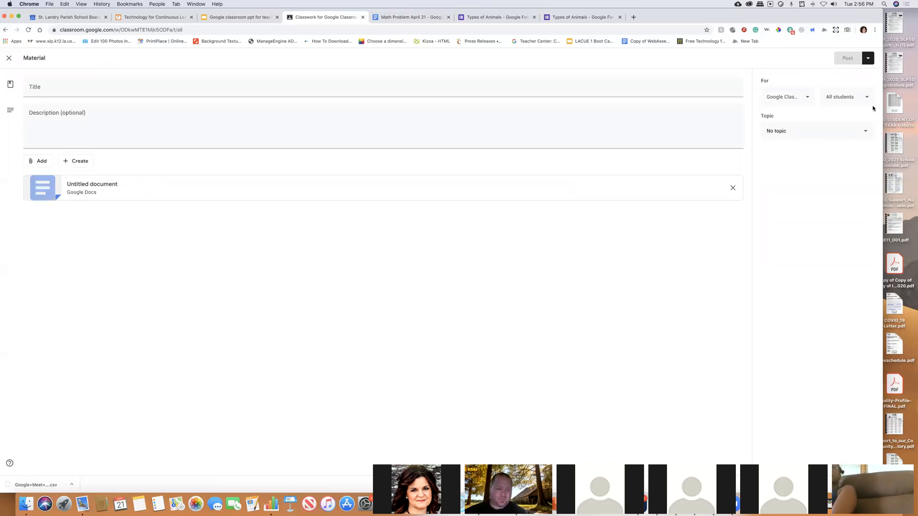
click(802, 137)
click(788, 148)
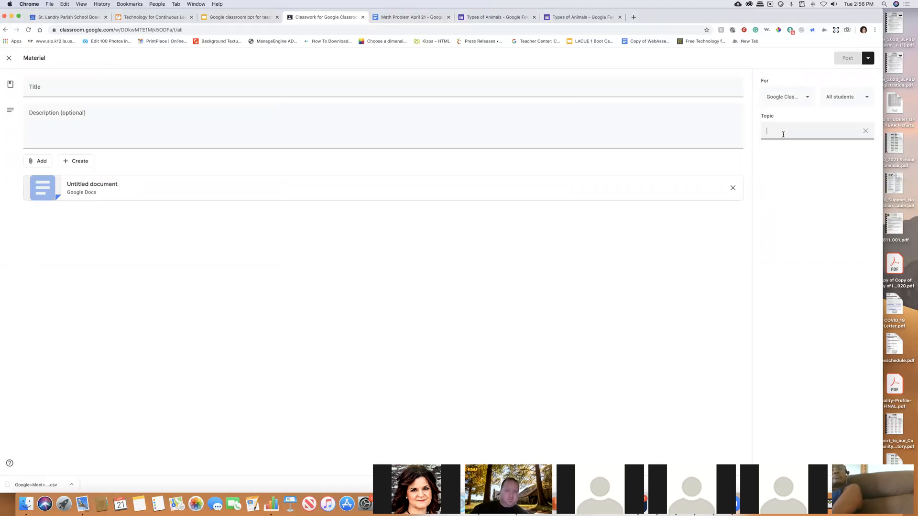
text(Chapt)
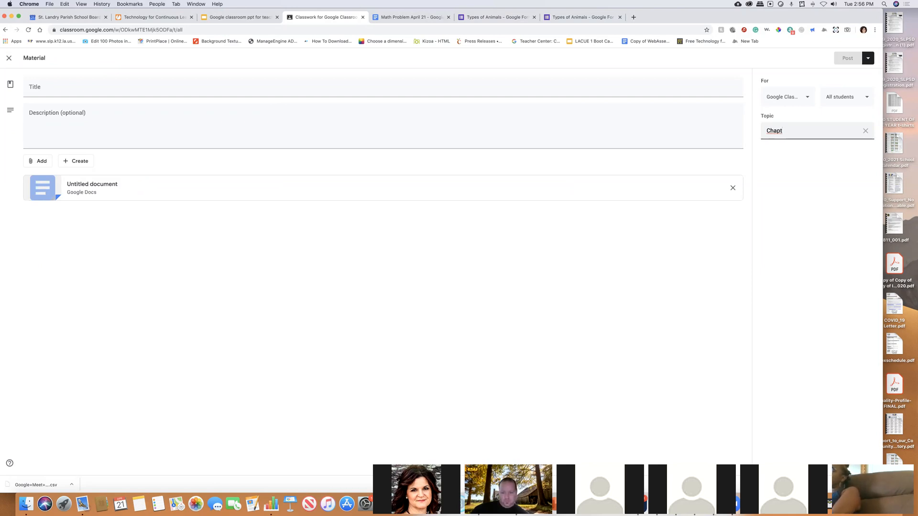
text(er 8)
click(832, 159)
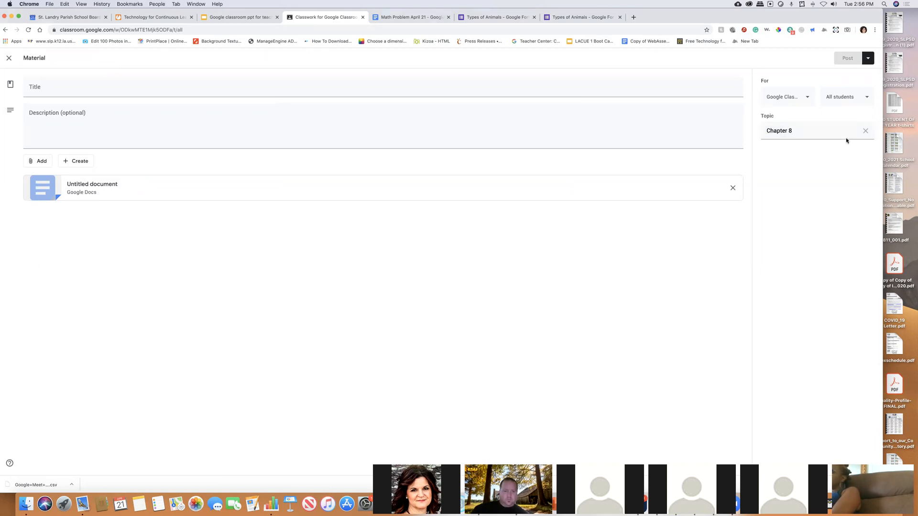
Open the material's attached document to check it, and return to the Classroom material
drag(761, 18, 816, 18)
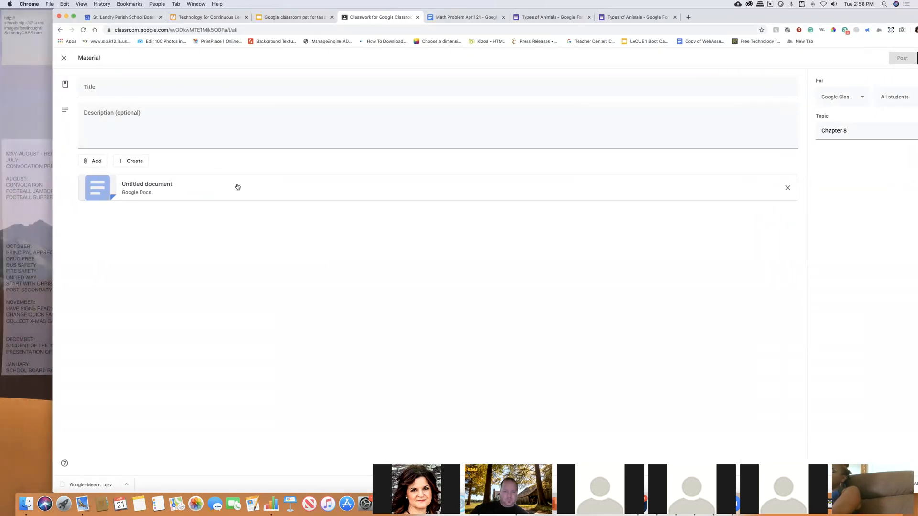
click(195, 185)
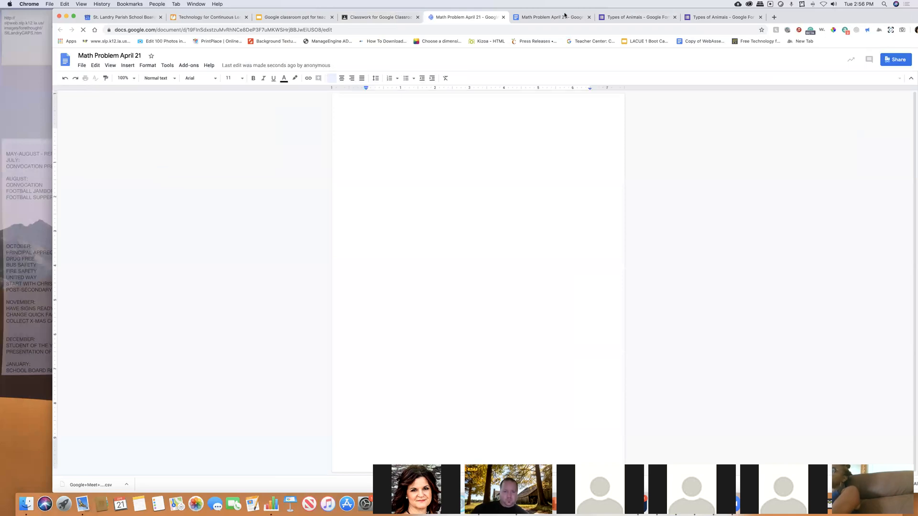
drag(273, 12, 236, 44)
click(486, 30)
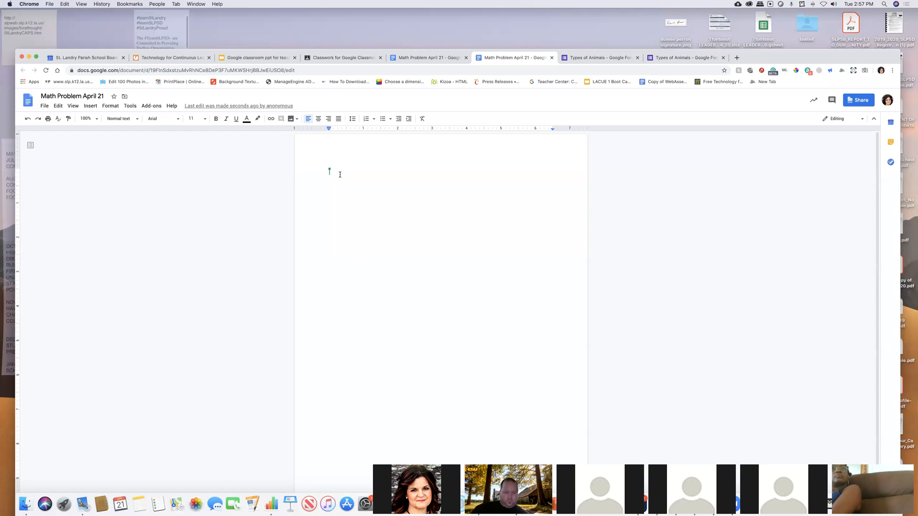
click(344, 58)
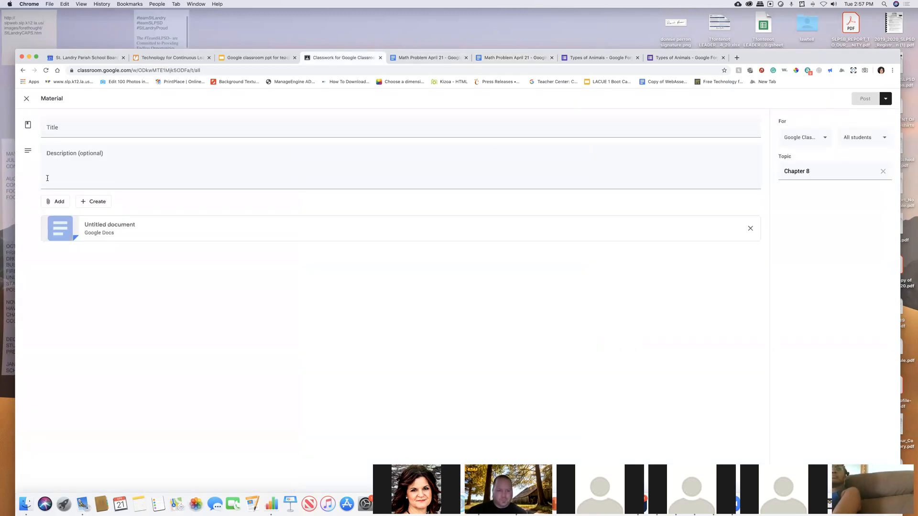
Review the material's options for adding and creating attachments, and close the material without posting it
click(63, 204)
click(92, 202)
click(92, 202)
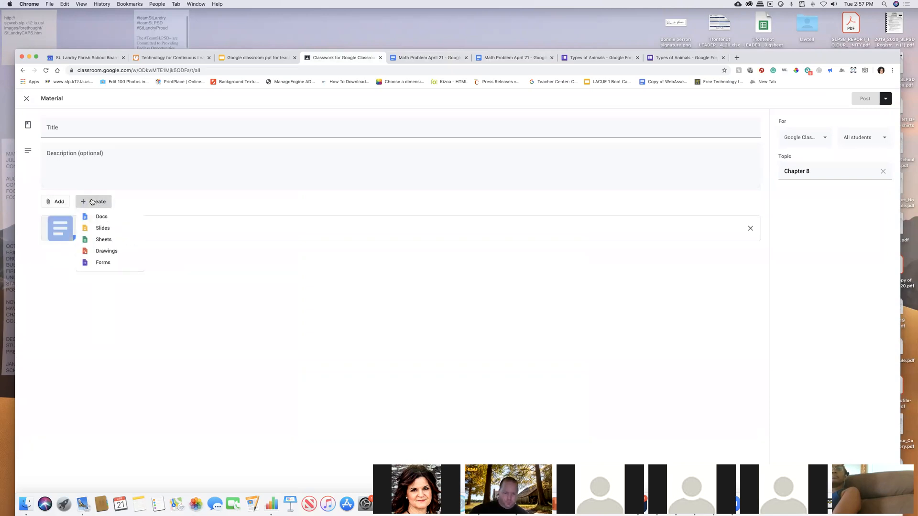
click(63, 204)
click(63, 202)
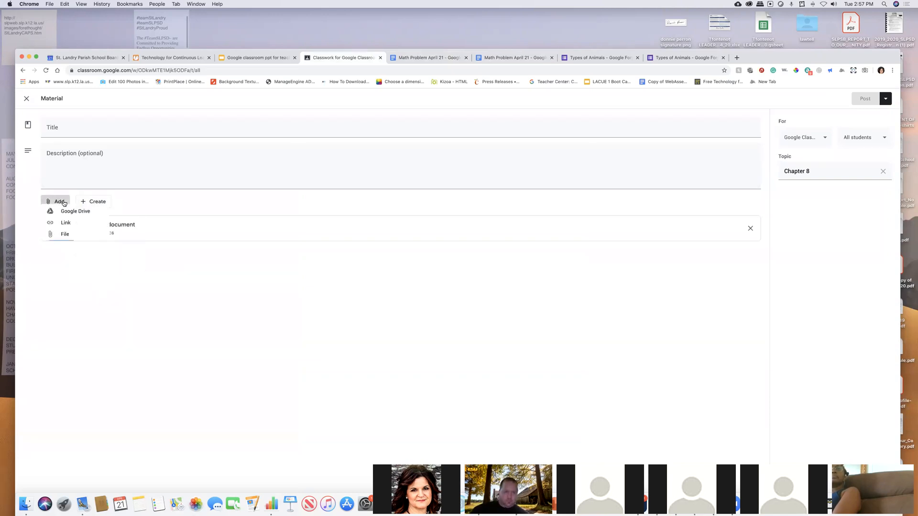
click(27, 102)
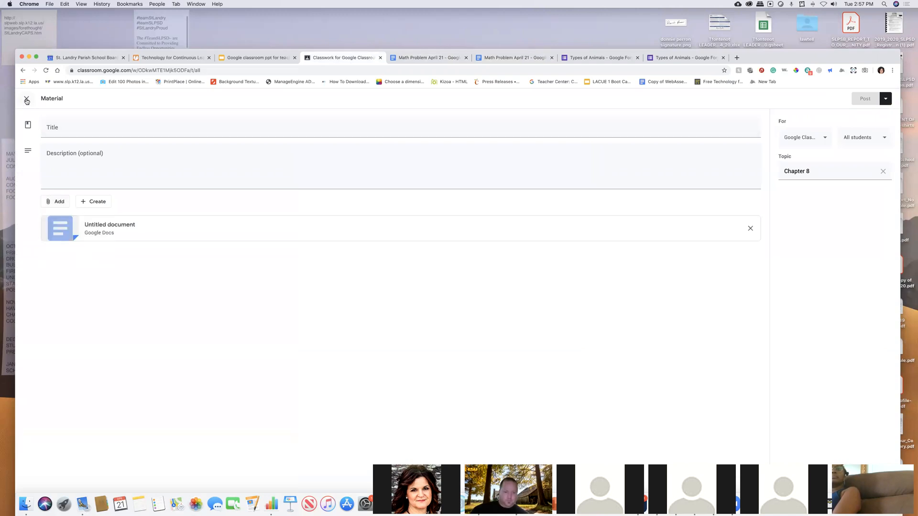
click(26, 100)
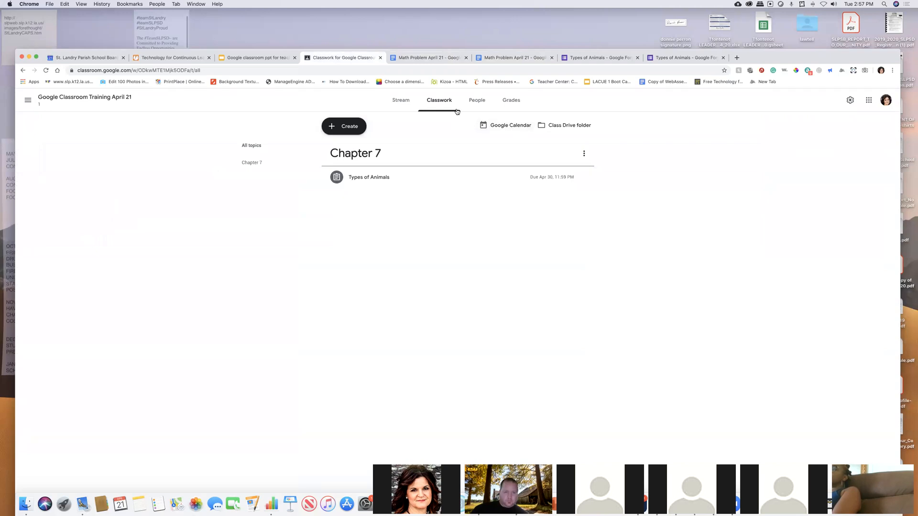
Start a new short-answer question in the classwork, leaving student replies allowed and answer editing off
click(344, 131)
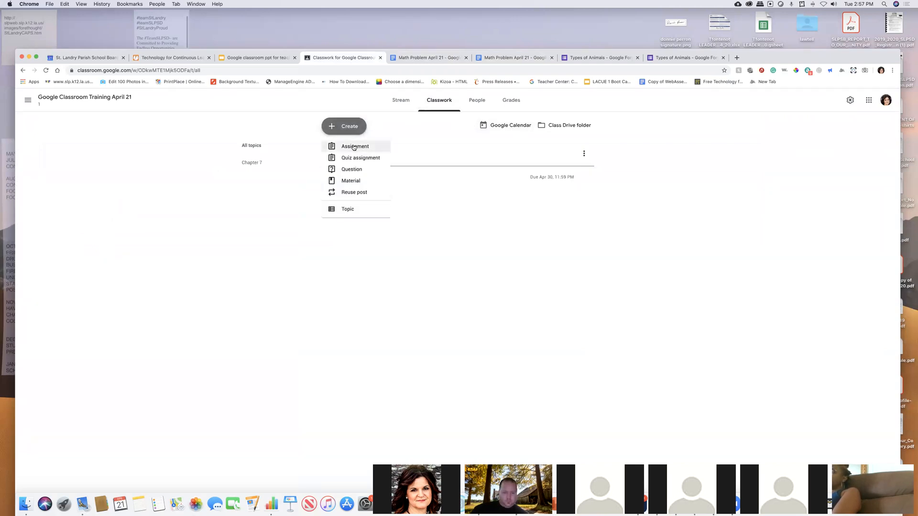
click(350, 170)
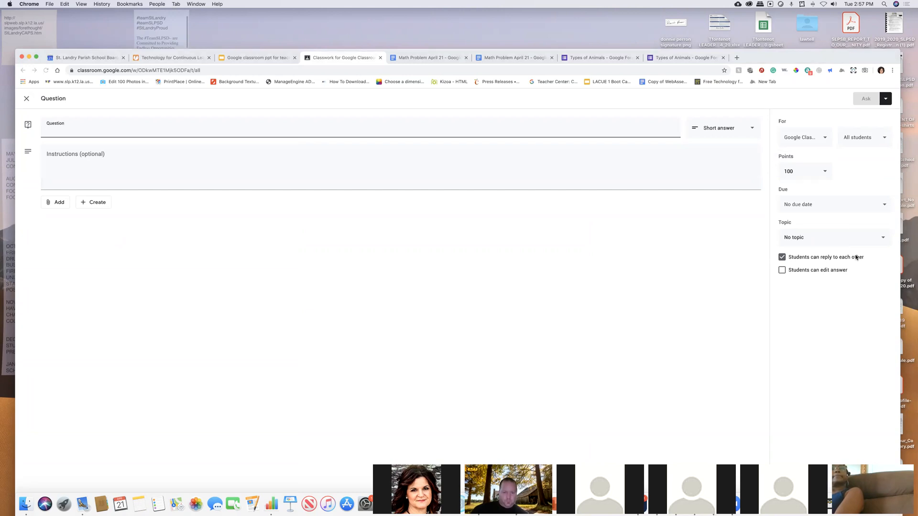
click(782, 272)
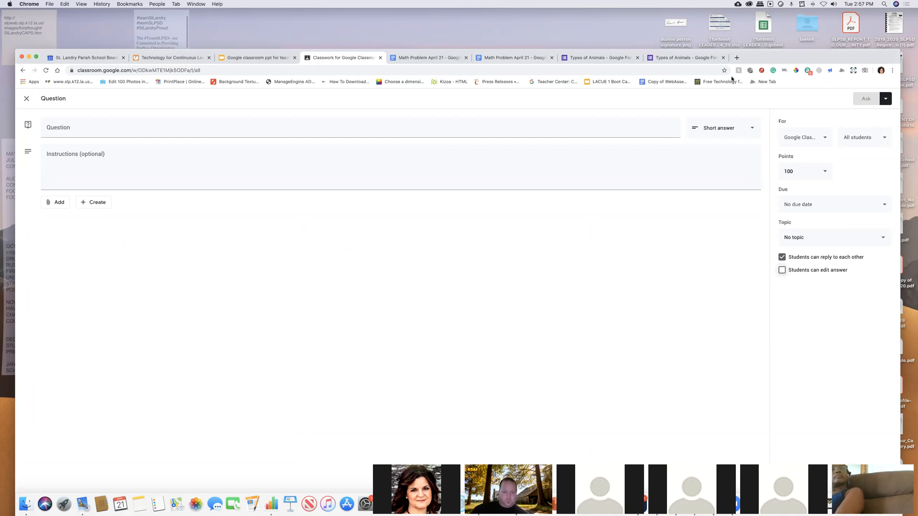
click(752, 127)
click(734, 130)
Enter "What is the square root of 4?" as the question and view its points options
click(299, 126)
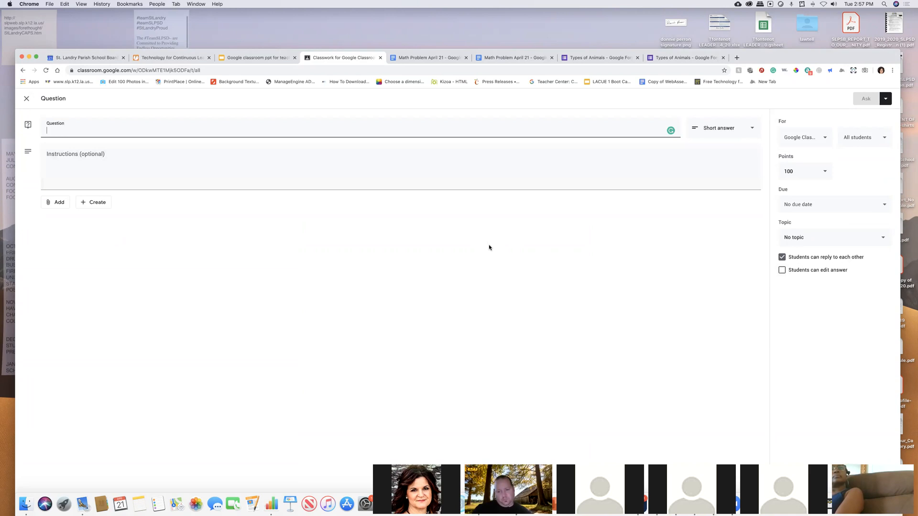
click(214, 180)
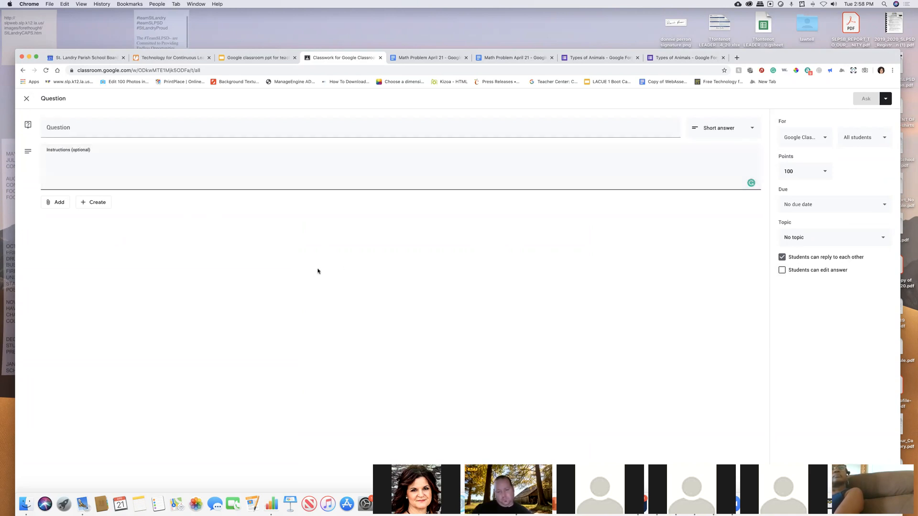
click(94, 128)
text(What)
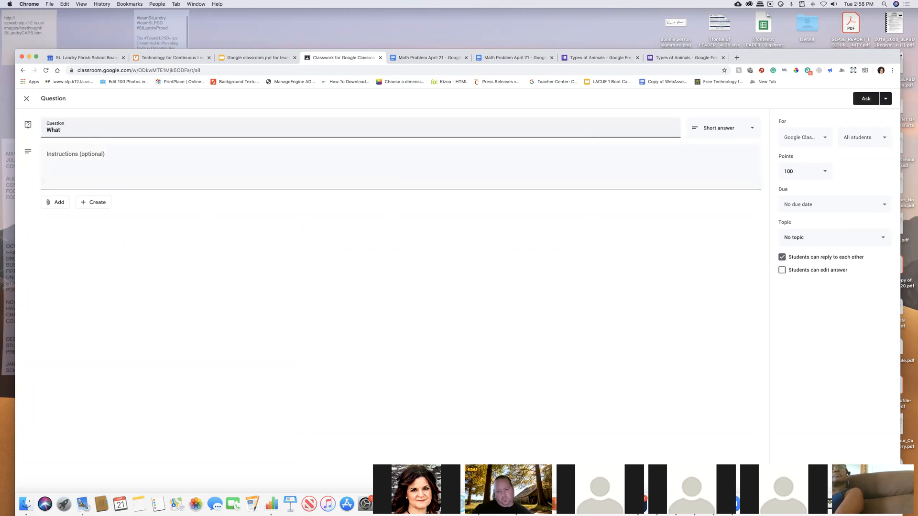
text( is the s)
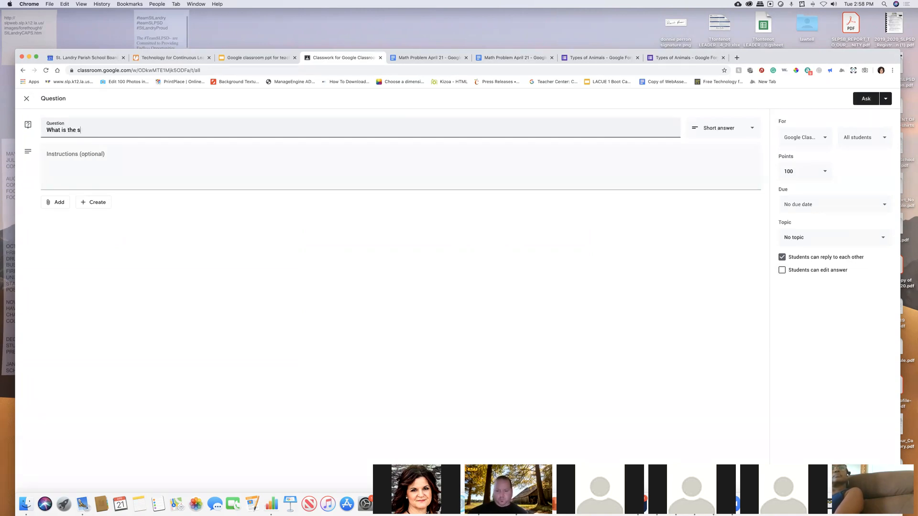
text(quare root of 4?)
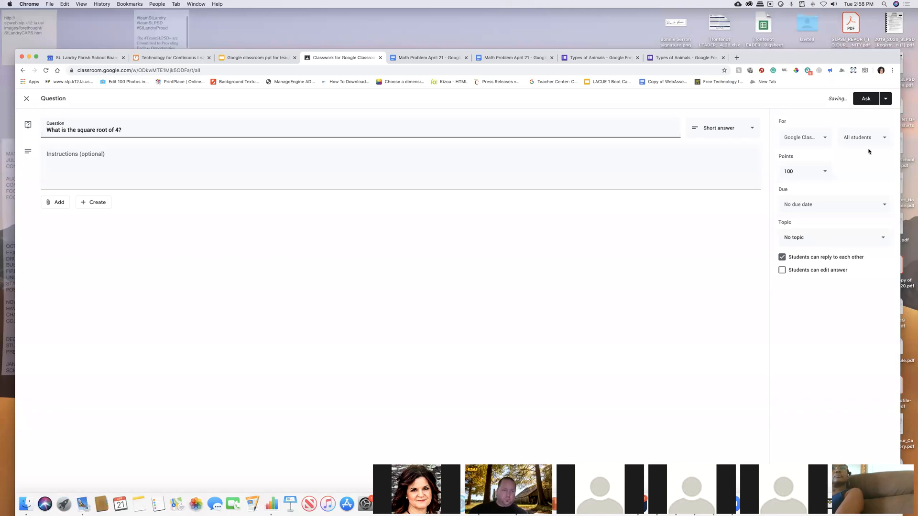
click(825, 175)
click(831, 172)
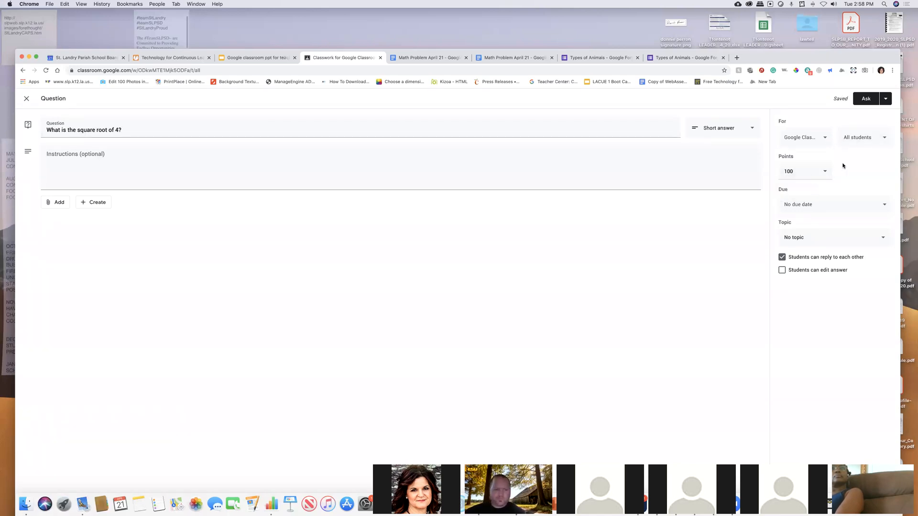
Set the square root question's due date to April 23, 2020
click(878, 205)
click(854, 232)
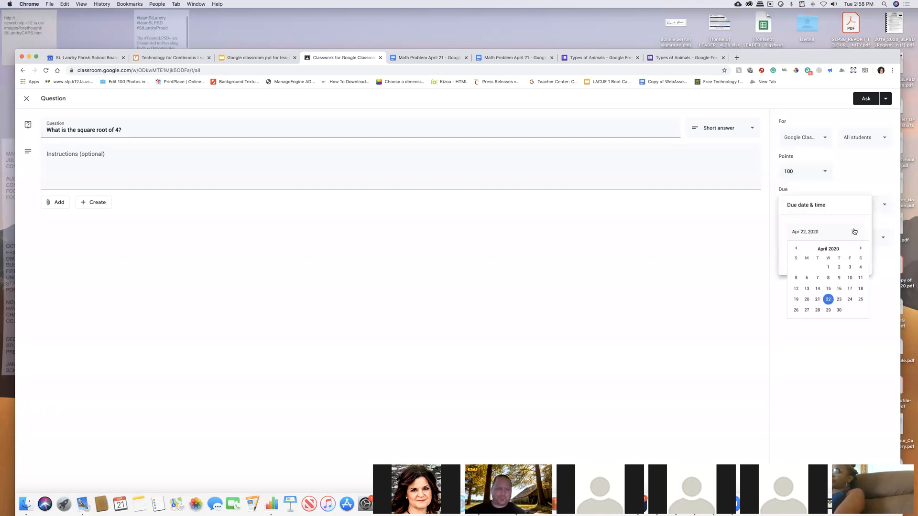
click(839, 299)
click(855, 168)
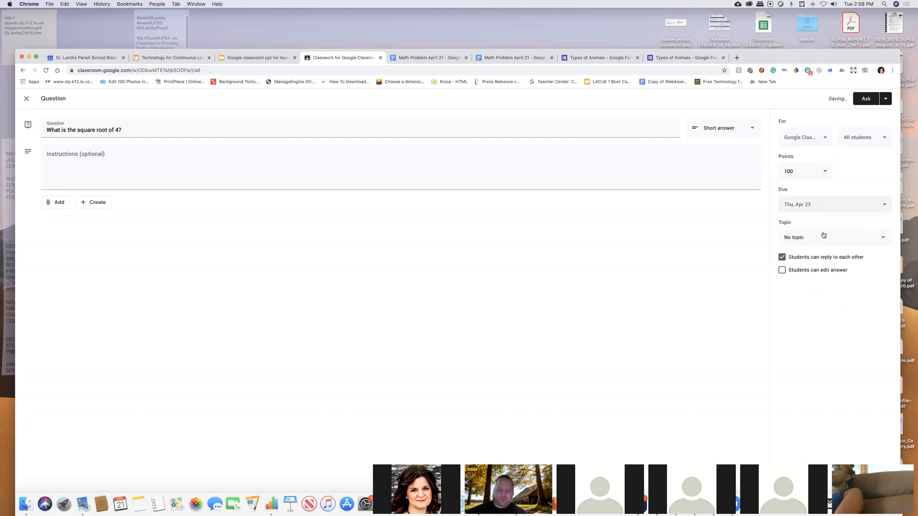
Create a new topic named Math for the question, leaving the option for students to edit answers off
click(880, 240)
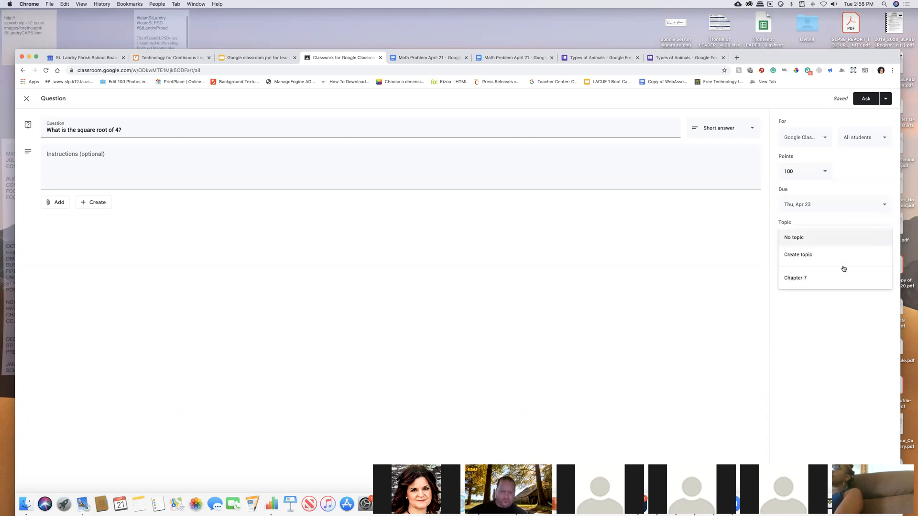
click(828, 255)
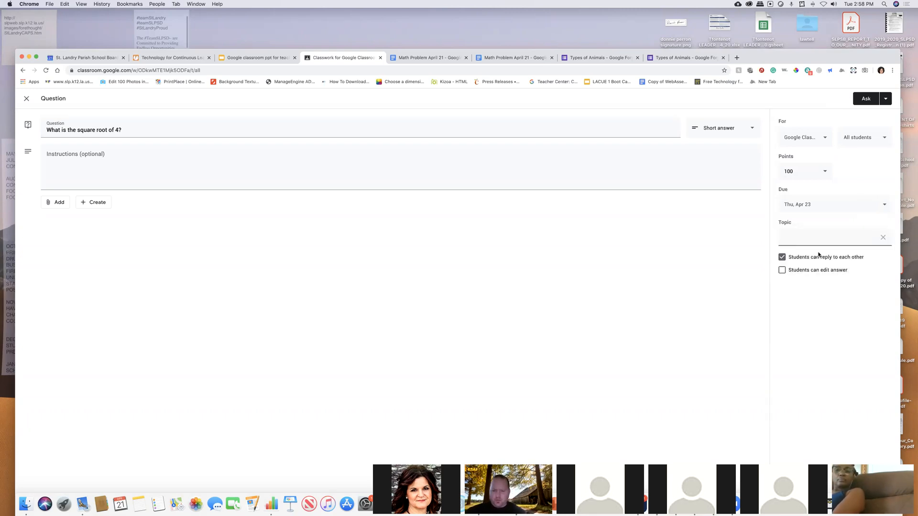
text(Math)
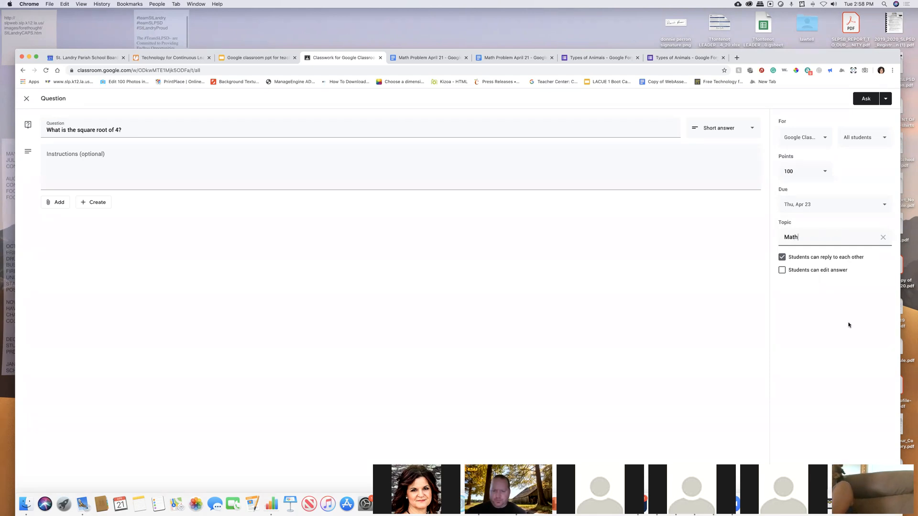
click(782, 270)
click(782, 270)
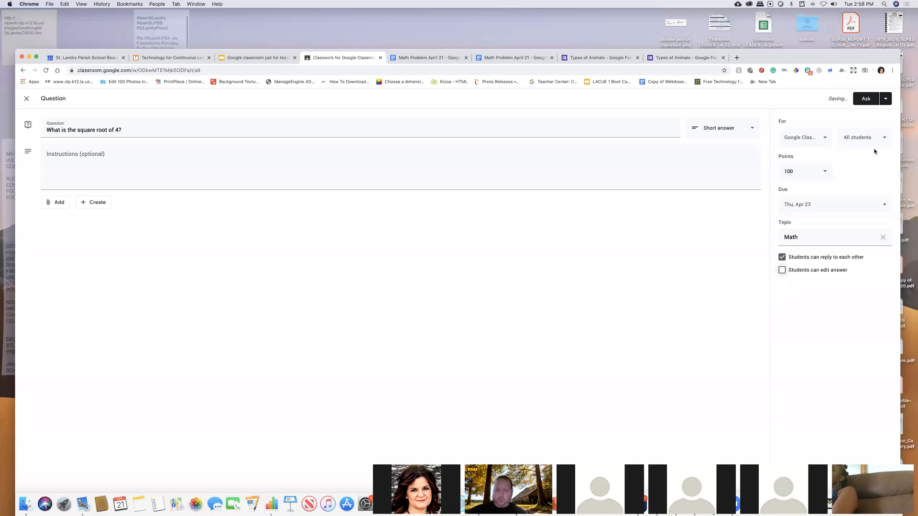
Review the publishing options and ask the question to the class immediately
click(885, 100)
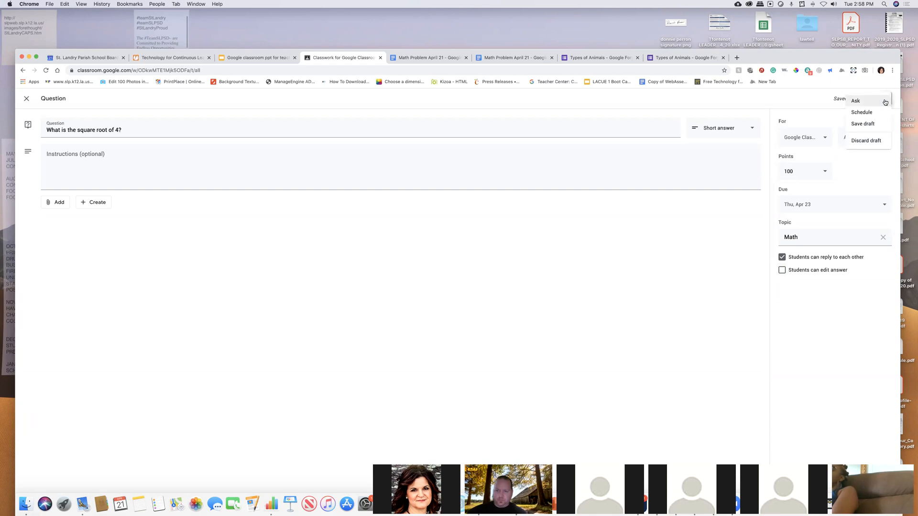
click(860, 105)
click(862, 100)
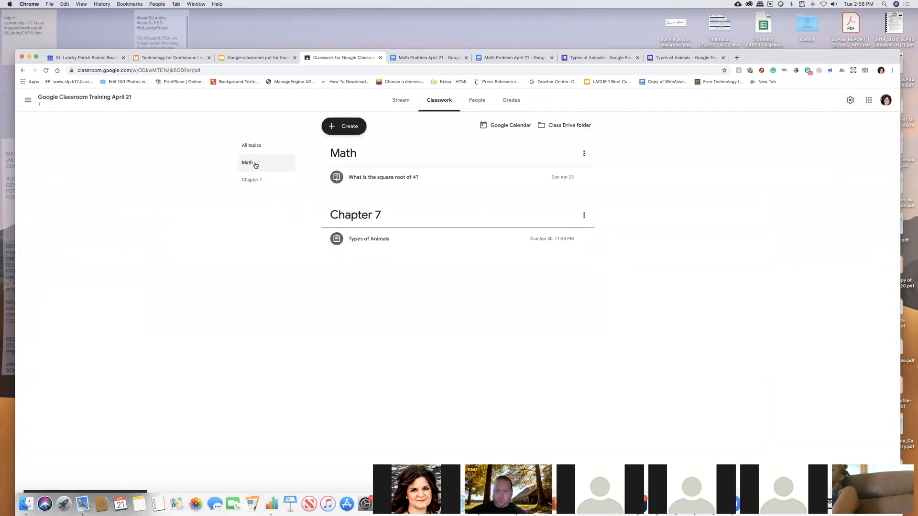
Check the posted question and its class comment field under the Math topic, and return to the full classwork to review the creation options
click(247, 164)
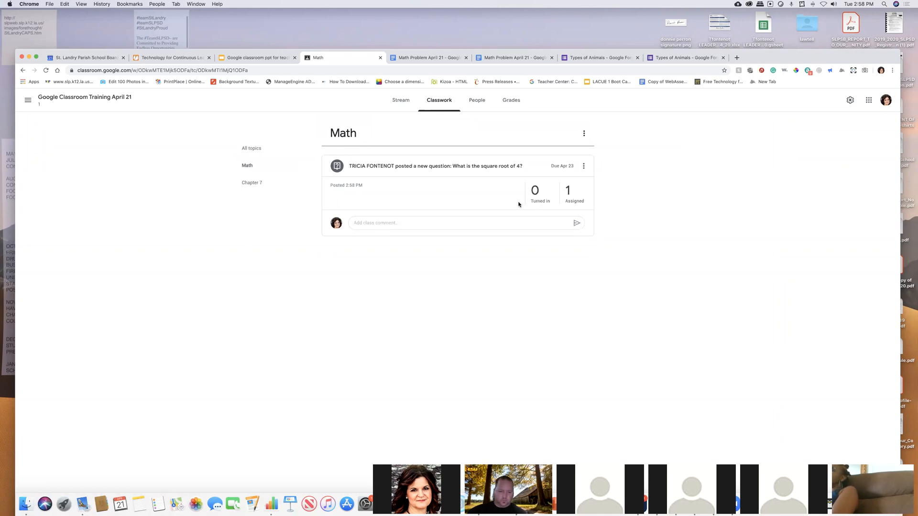
click(433, 224)
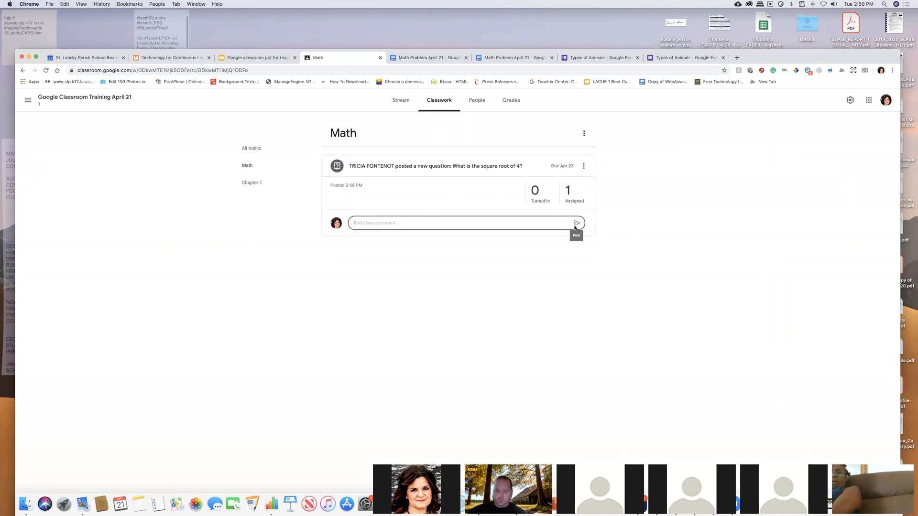
click(266, 214)
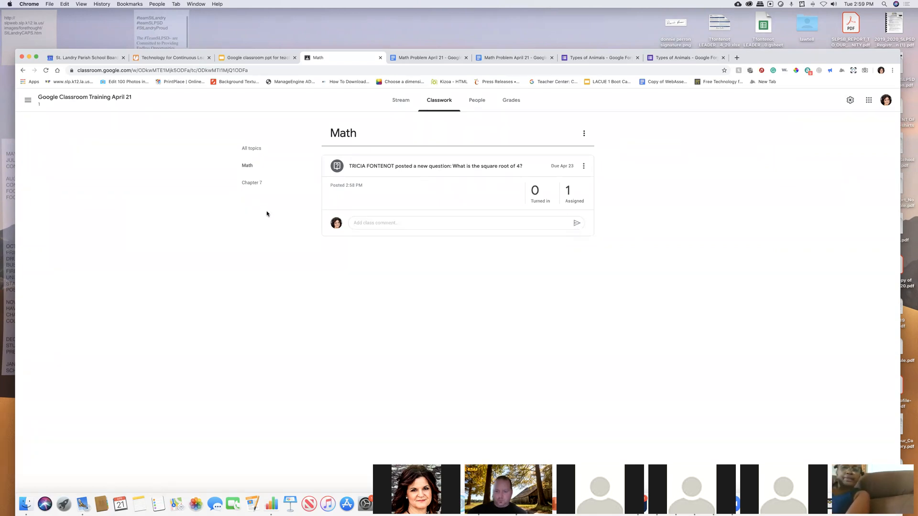
click(420, 103)
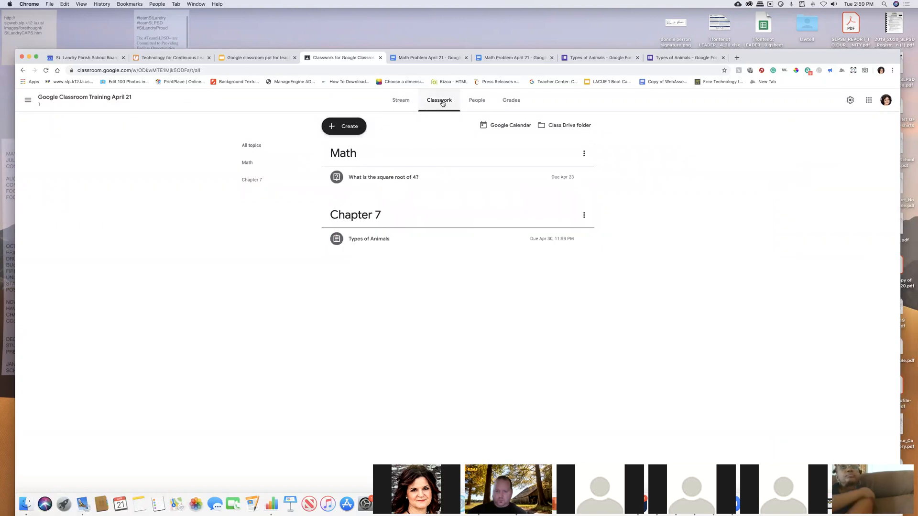
click(330, 128)
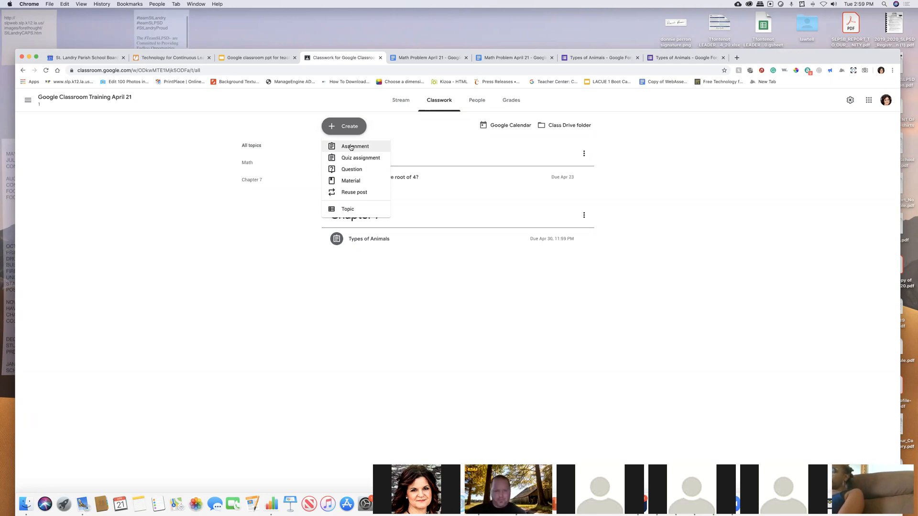
click(667, 160)
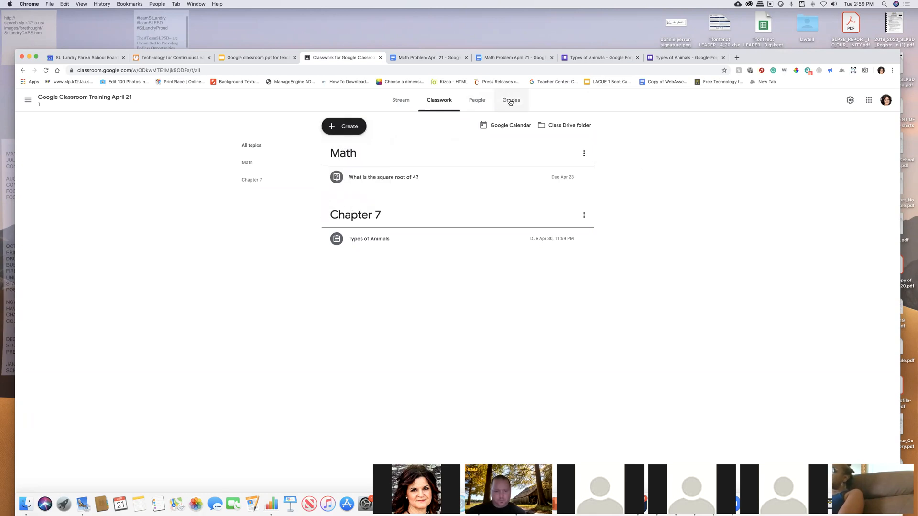
Invite a co-teacher to the class by searching the directory for "su" and choosing the first match
click(475, 102)
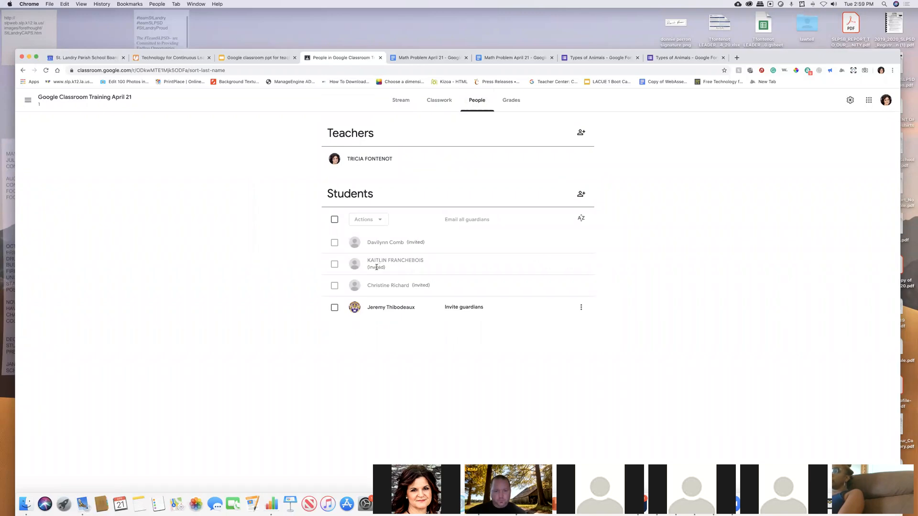
click(580, 135)
click(404, 244)
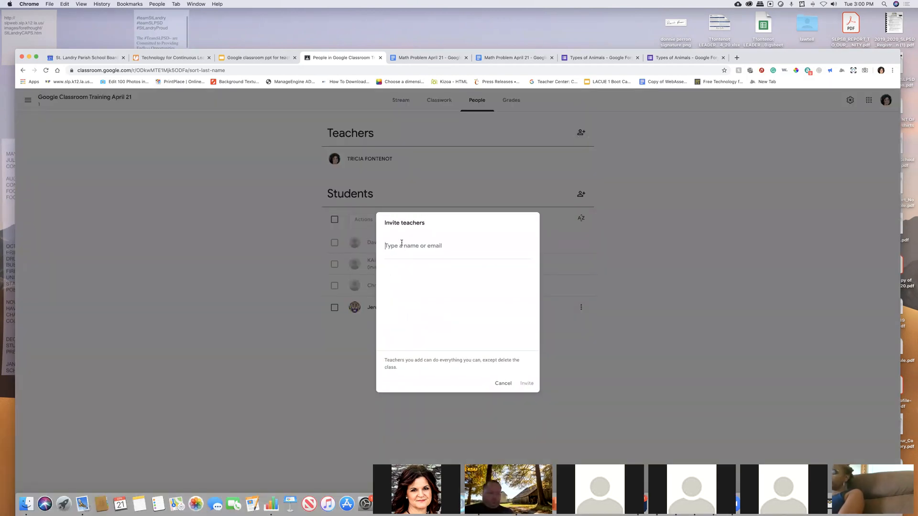
text(su)
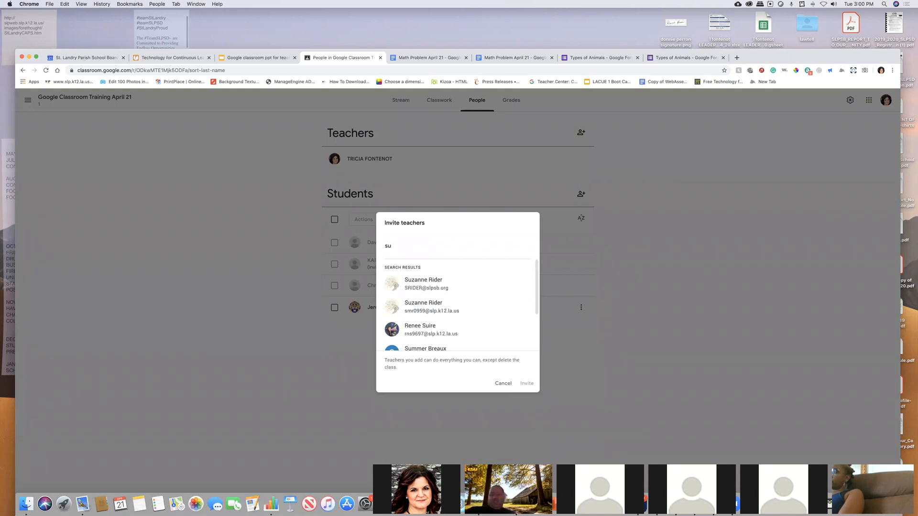
click(413, 281)
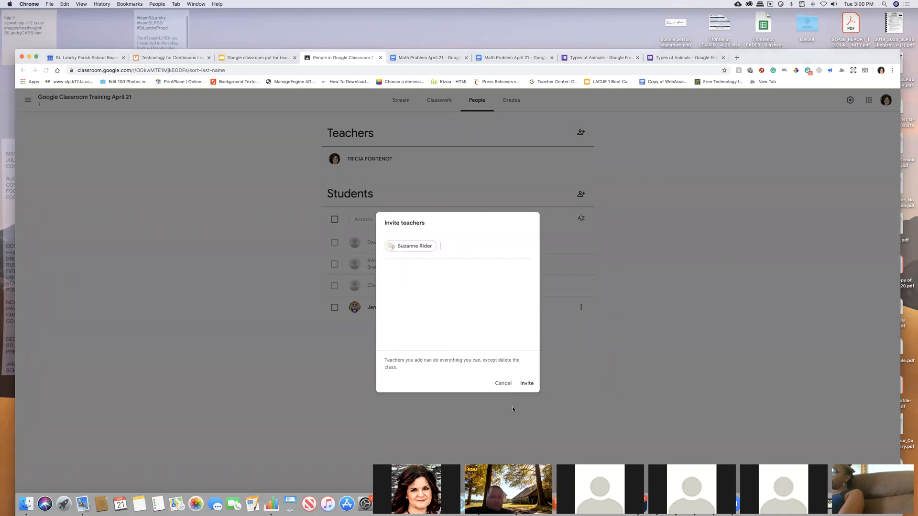
click(530, 386)
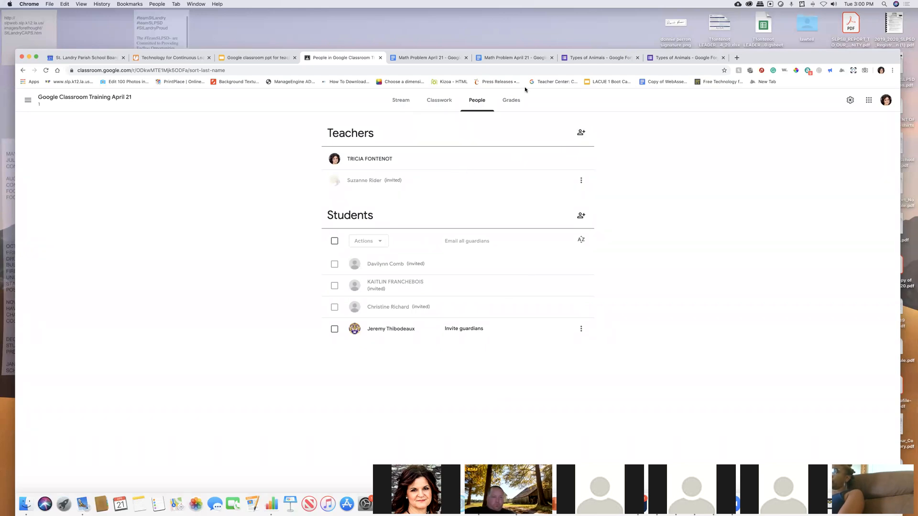
Open the student's turned-in Types of Animals submission from the class grades
click(510, 102)
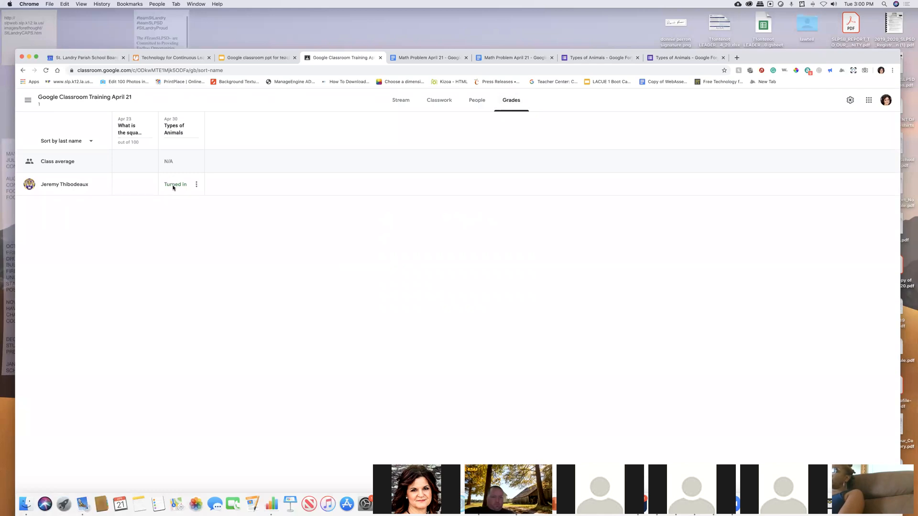
drag(194, 52, 207, 20)
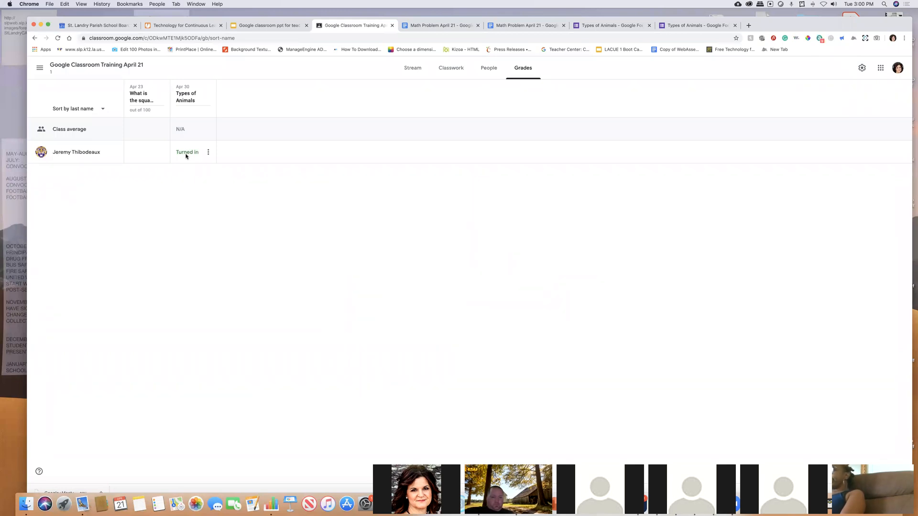
mouse_move(188, 151)
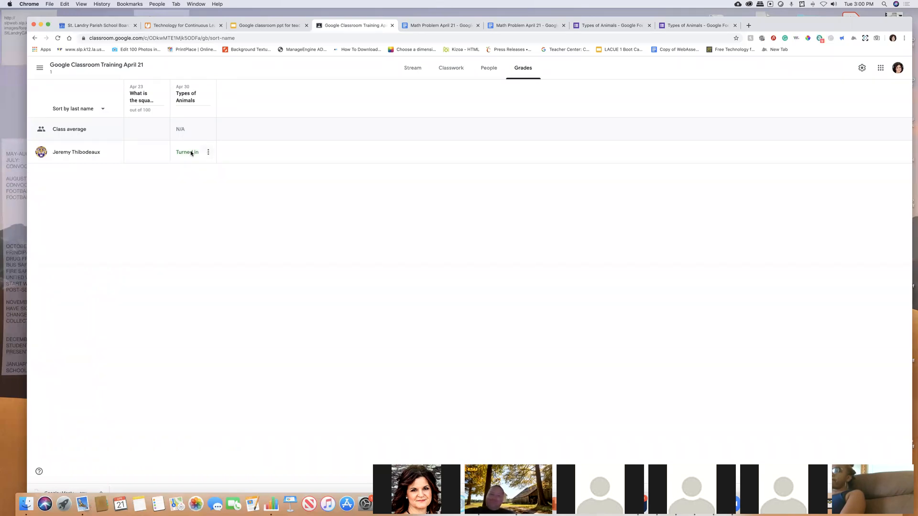
click(207, 153)
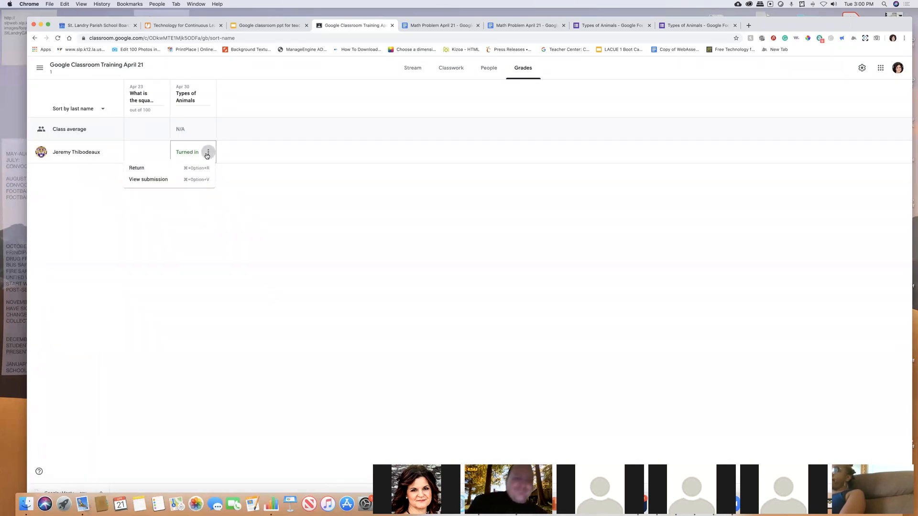
click(156, 180)
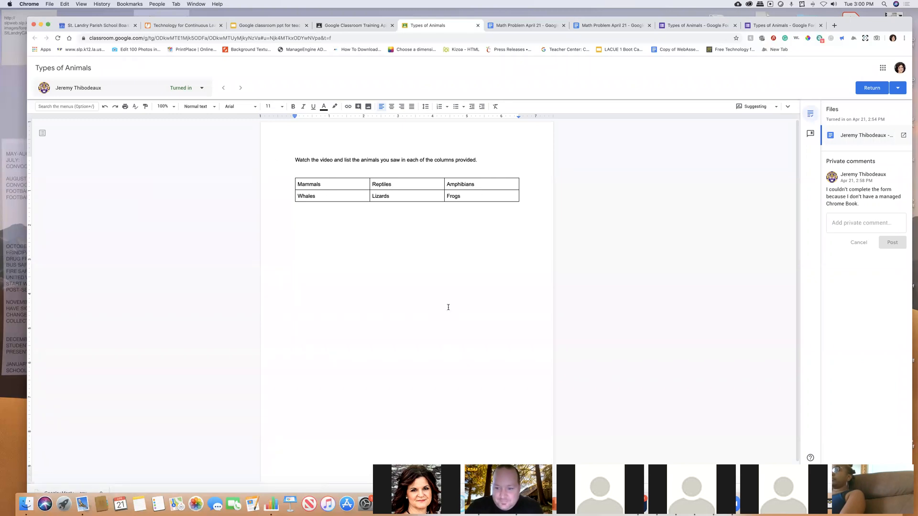
Review the ways to return the open submission and cancel the return
click(898, 90)
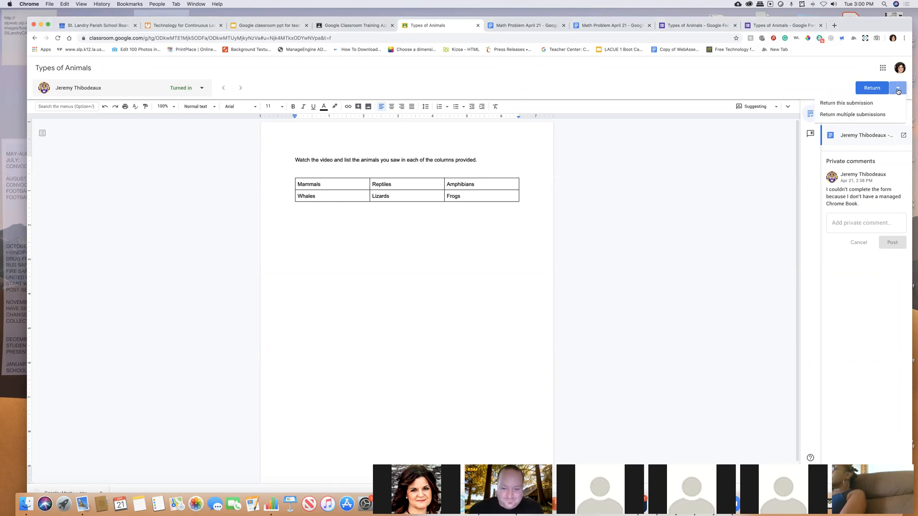
click(863, 96)
click(867, 88)
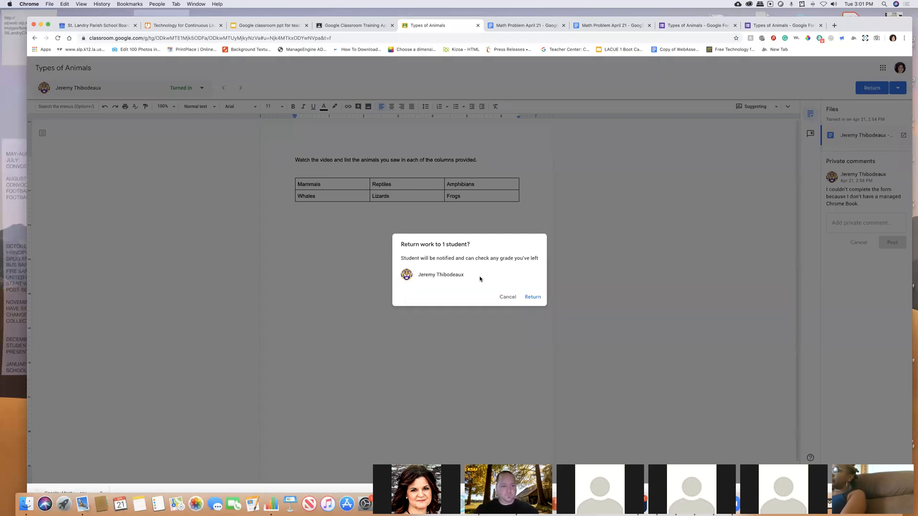
click(508, 297)
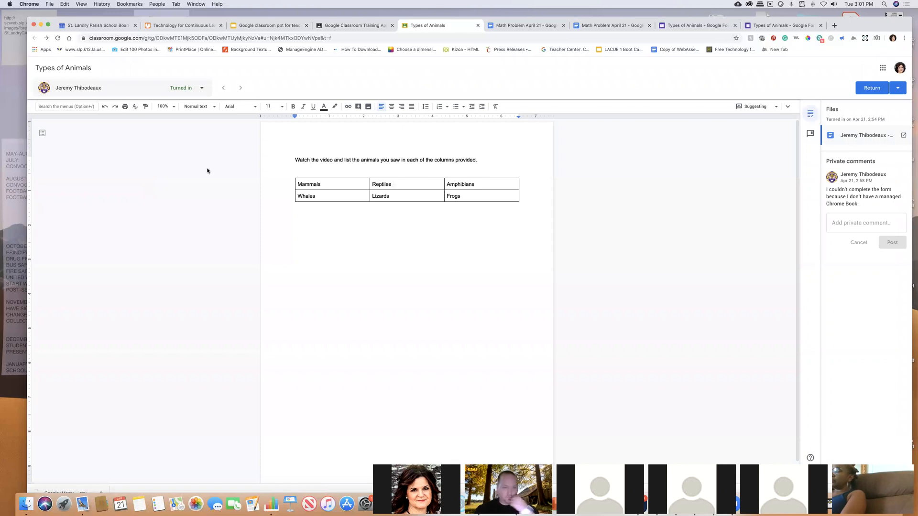
From the class grades, return the Types of Animals submission with the private comment "Great job! Thanks for turning in your assignment on time!"
click(364, 26)
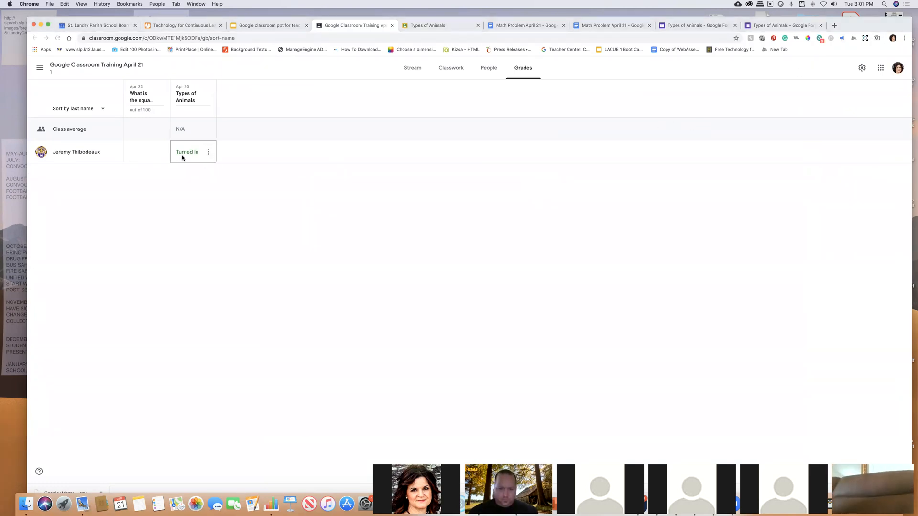
click(208, 152)
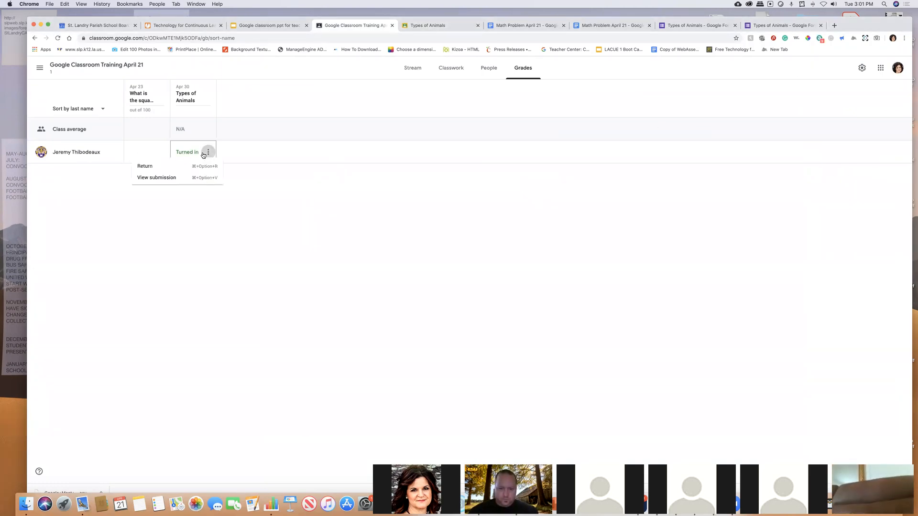
click(161, 169)
click(438, 287)
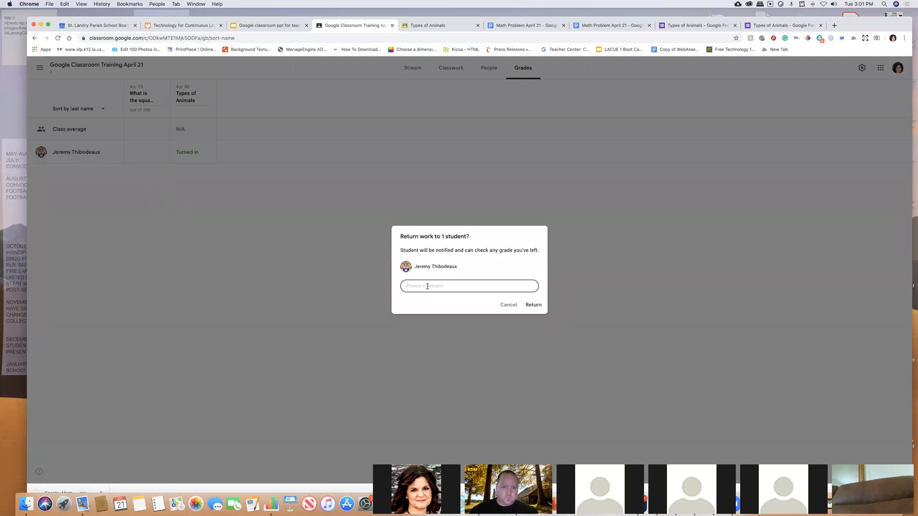
text(Great job! Thanks for turni)
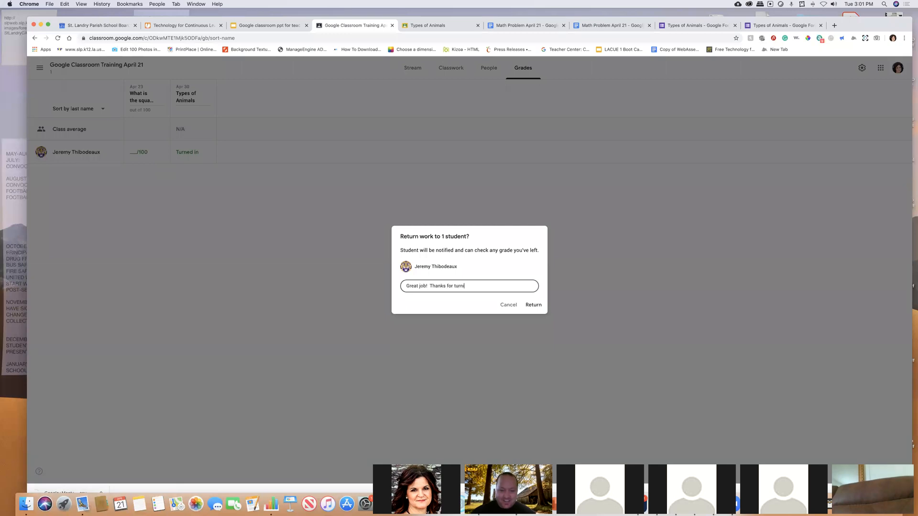
text(ng in your assignment on)
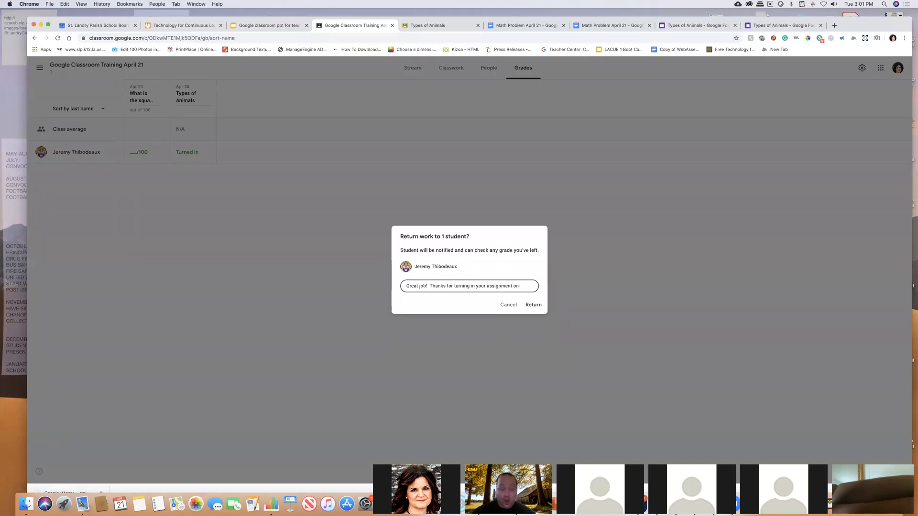
text( time!)
click(534, 306)
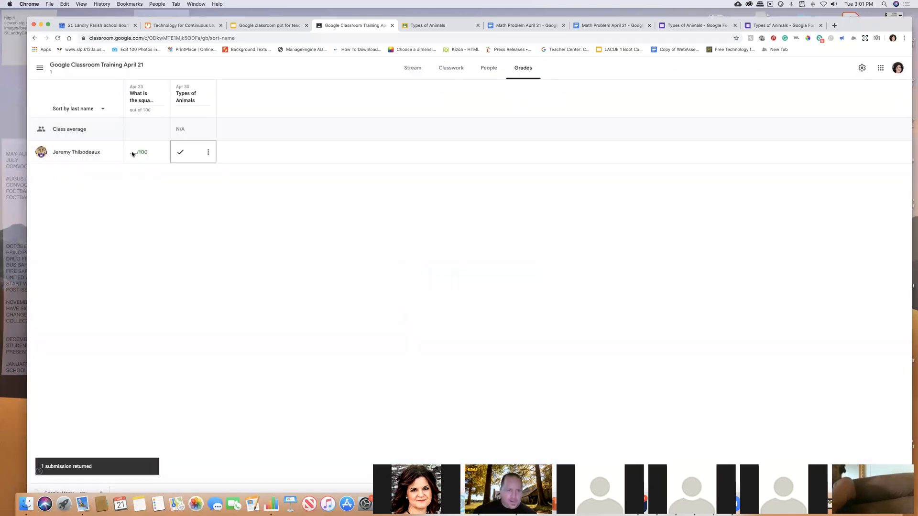
Enter a grade of 90 for the student's answer to the square root question
click(133, 151)
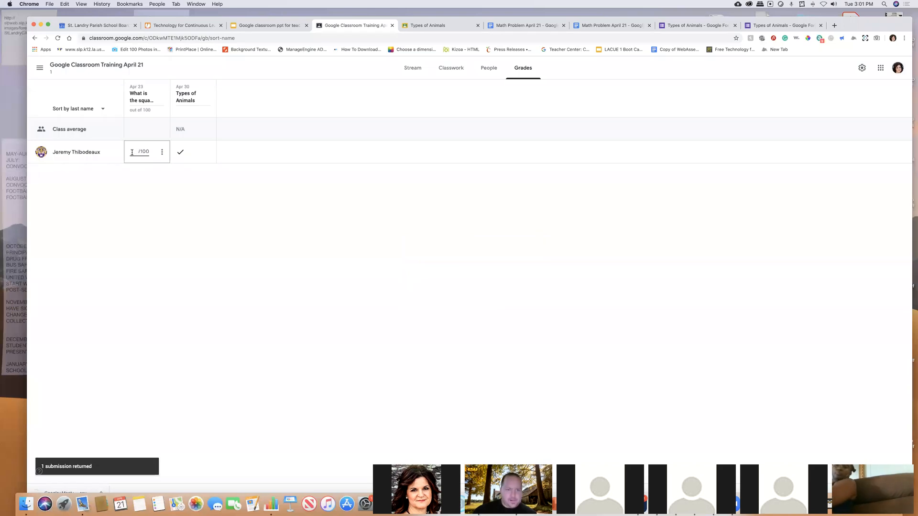
text(90)
click(164, 207)
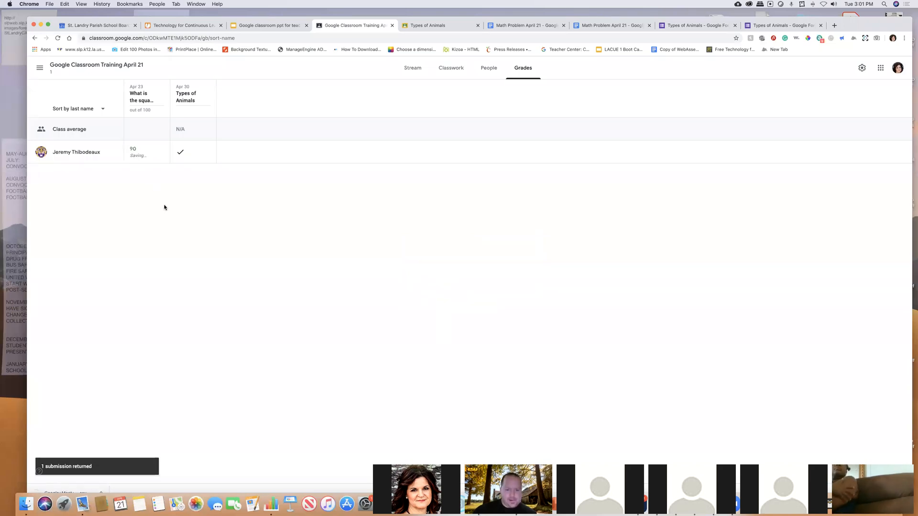
Change the student's grade for the square root question to 100
click(135, 150)
click(135, 150)
text(100)
click(188, 190)
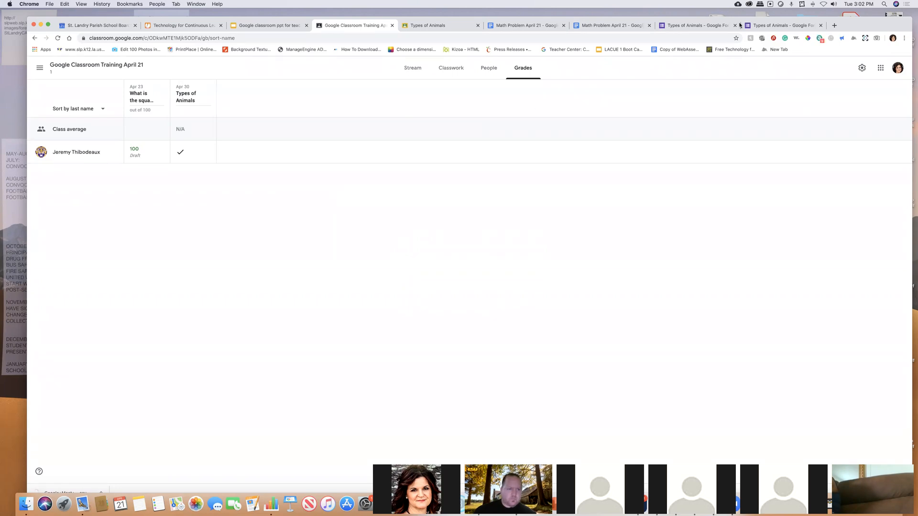
drag(647, 19, 648, 11)
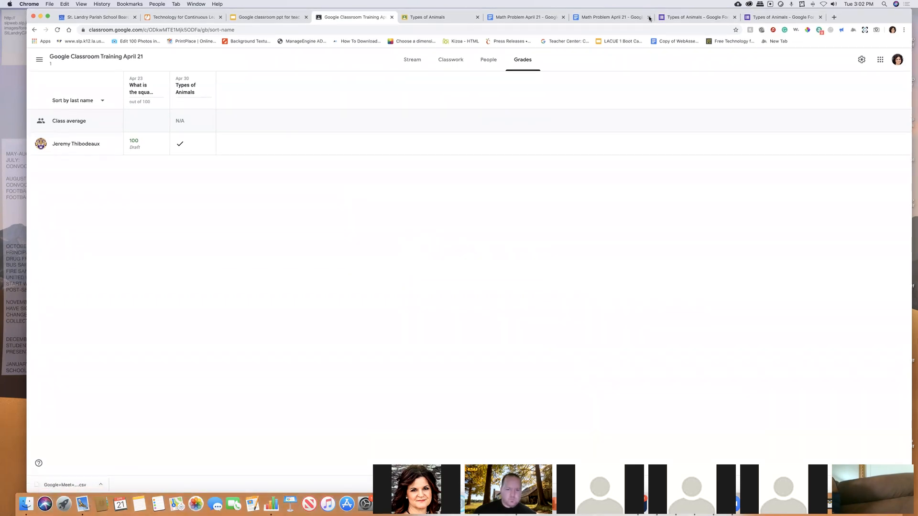